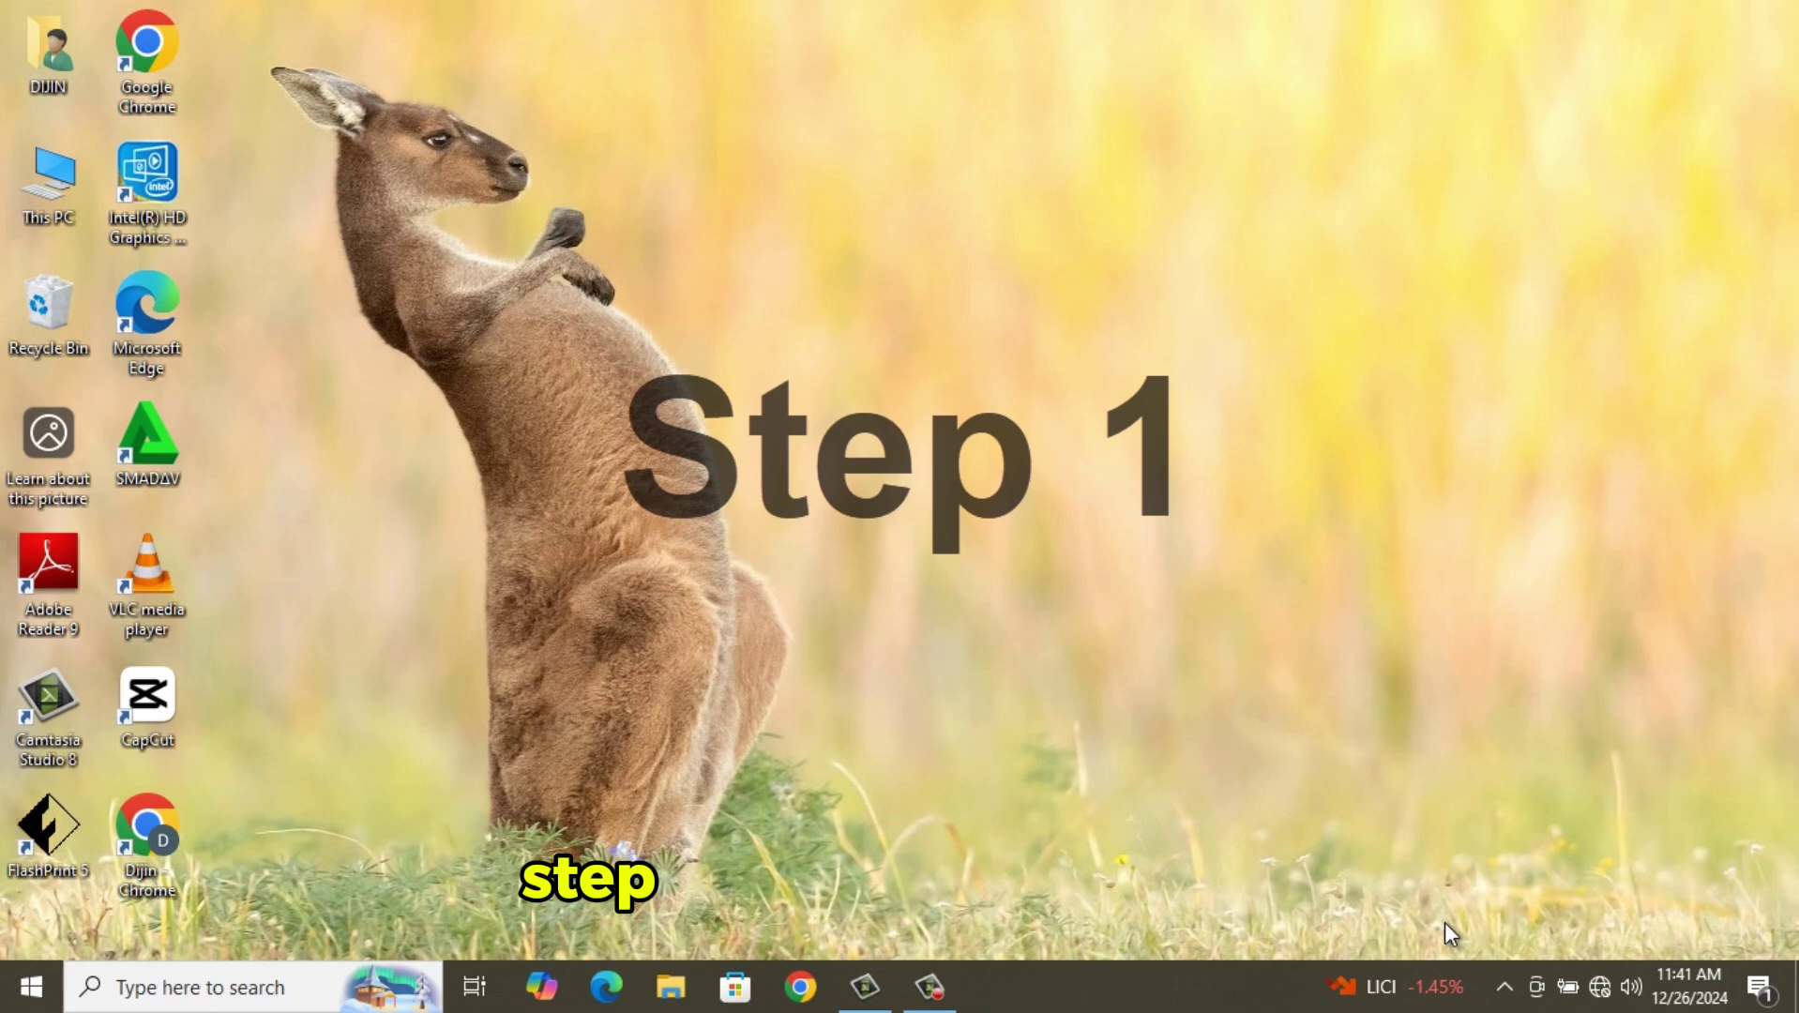
Run the Network & Internet troubleshooter on all network adapters
click(38, 989)
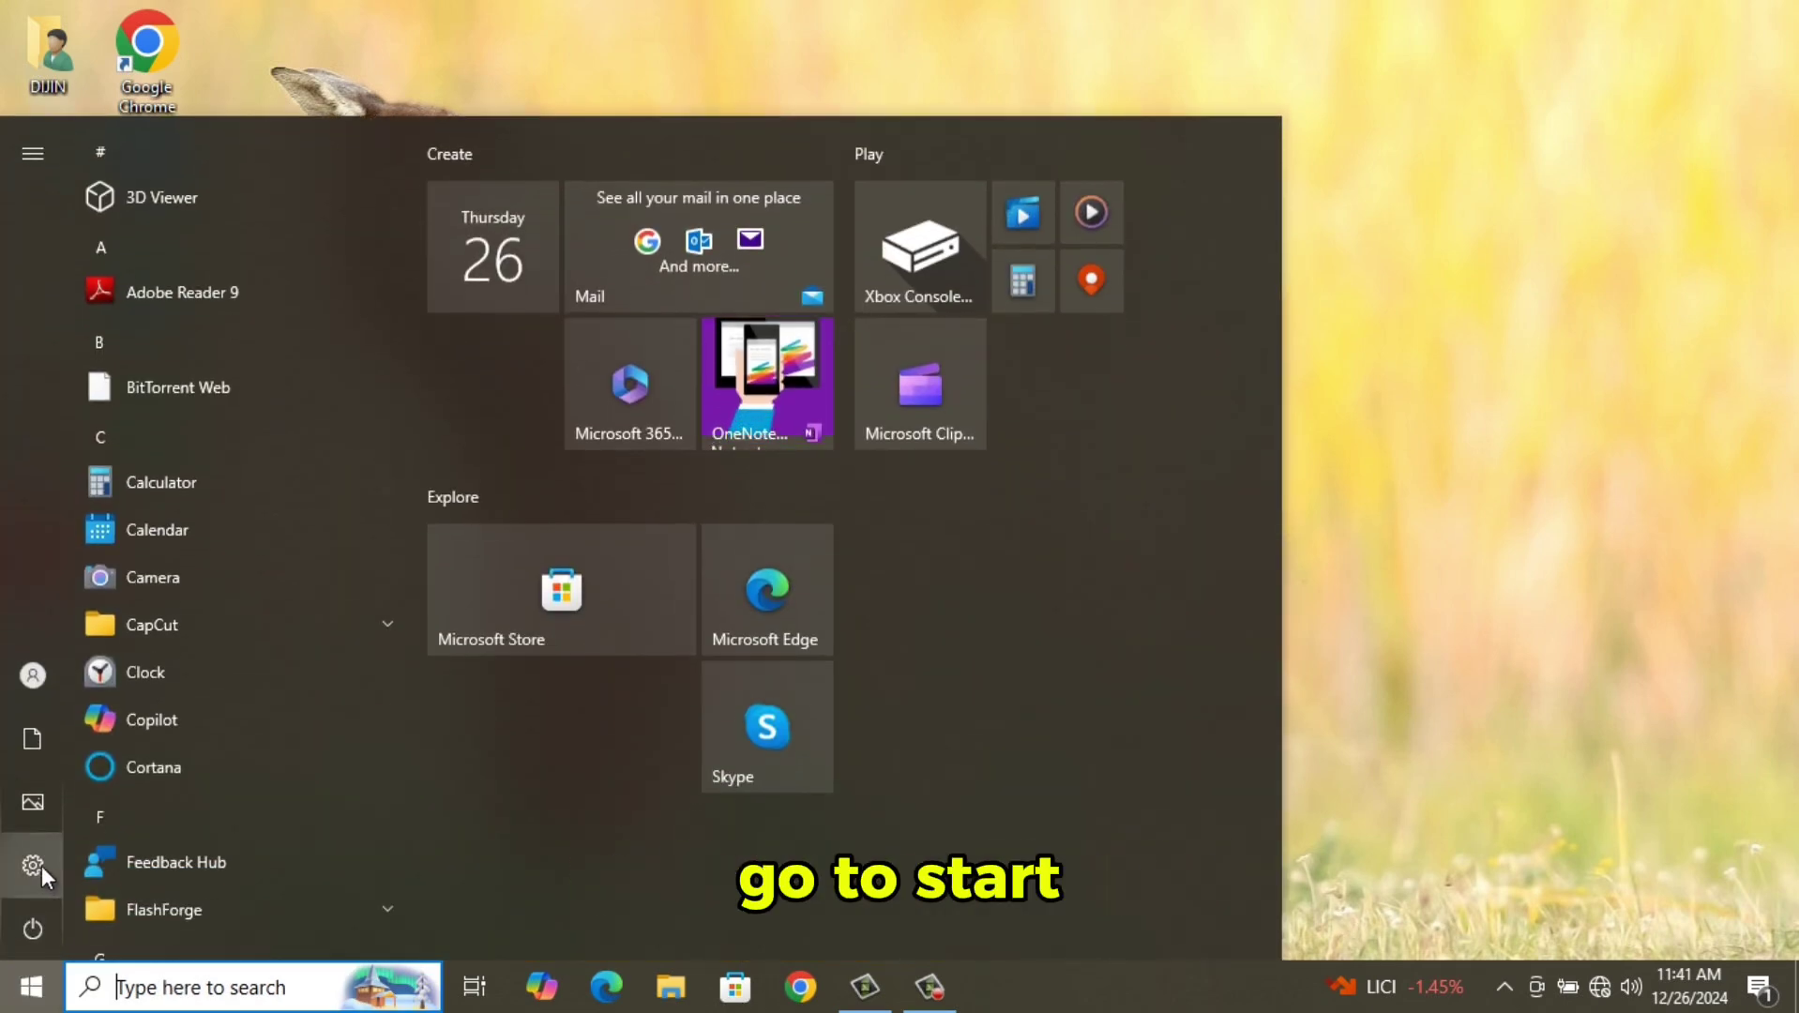
click(41, 866)
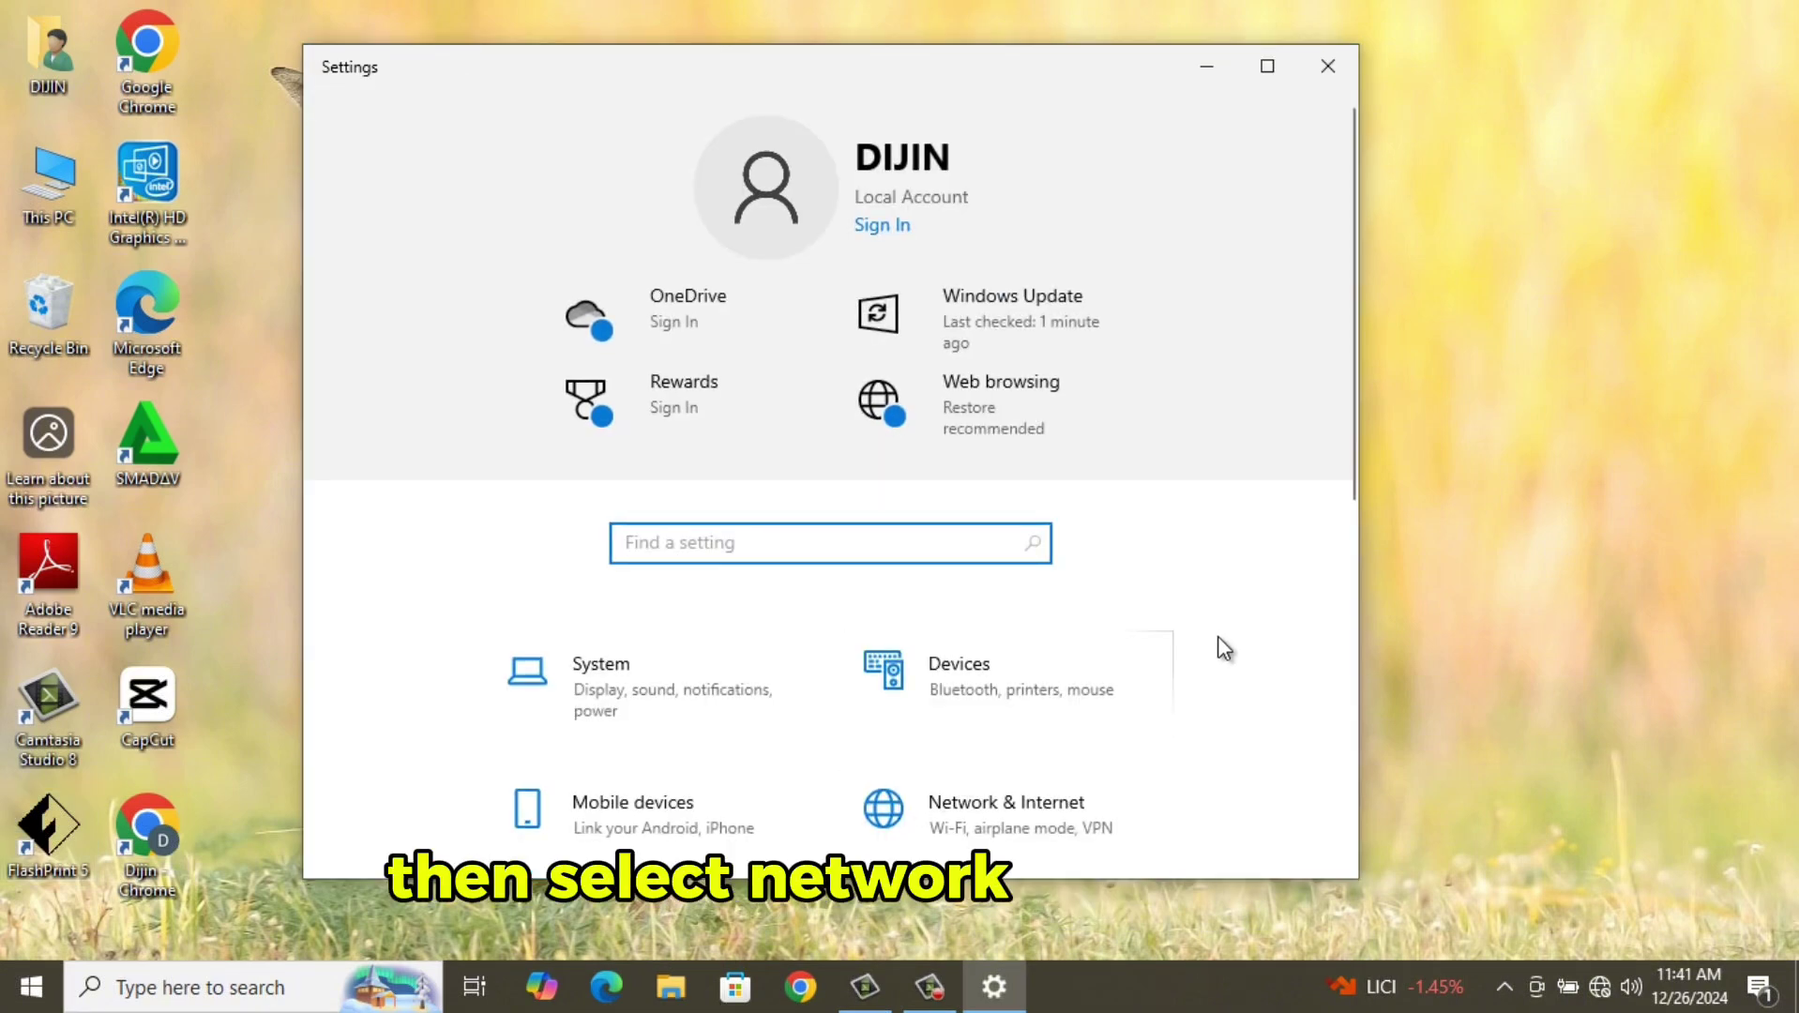
click(1100, 795)
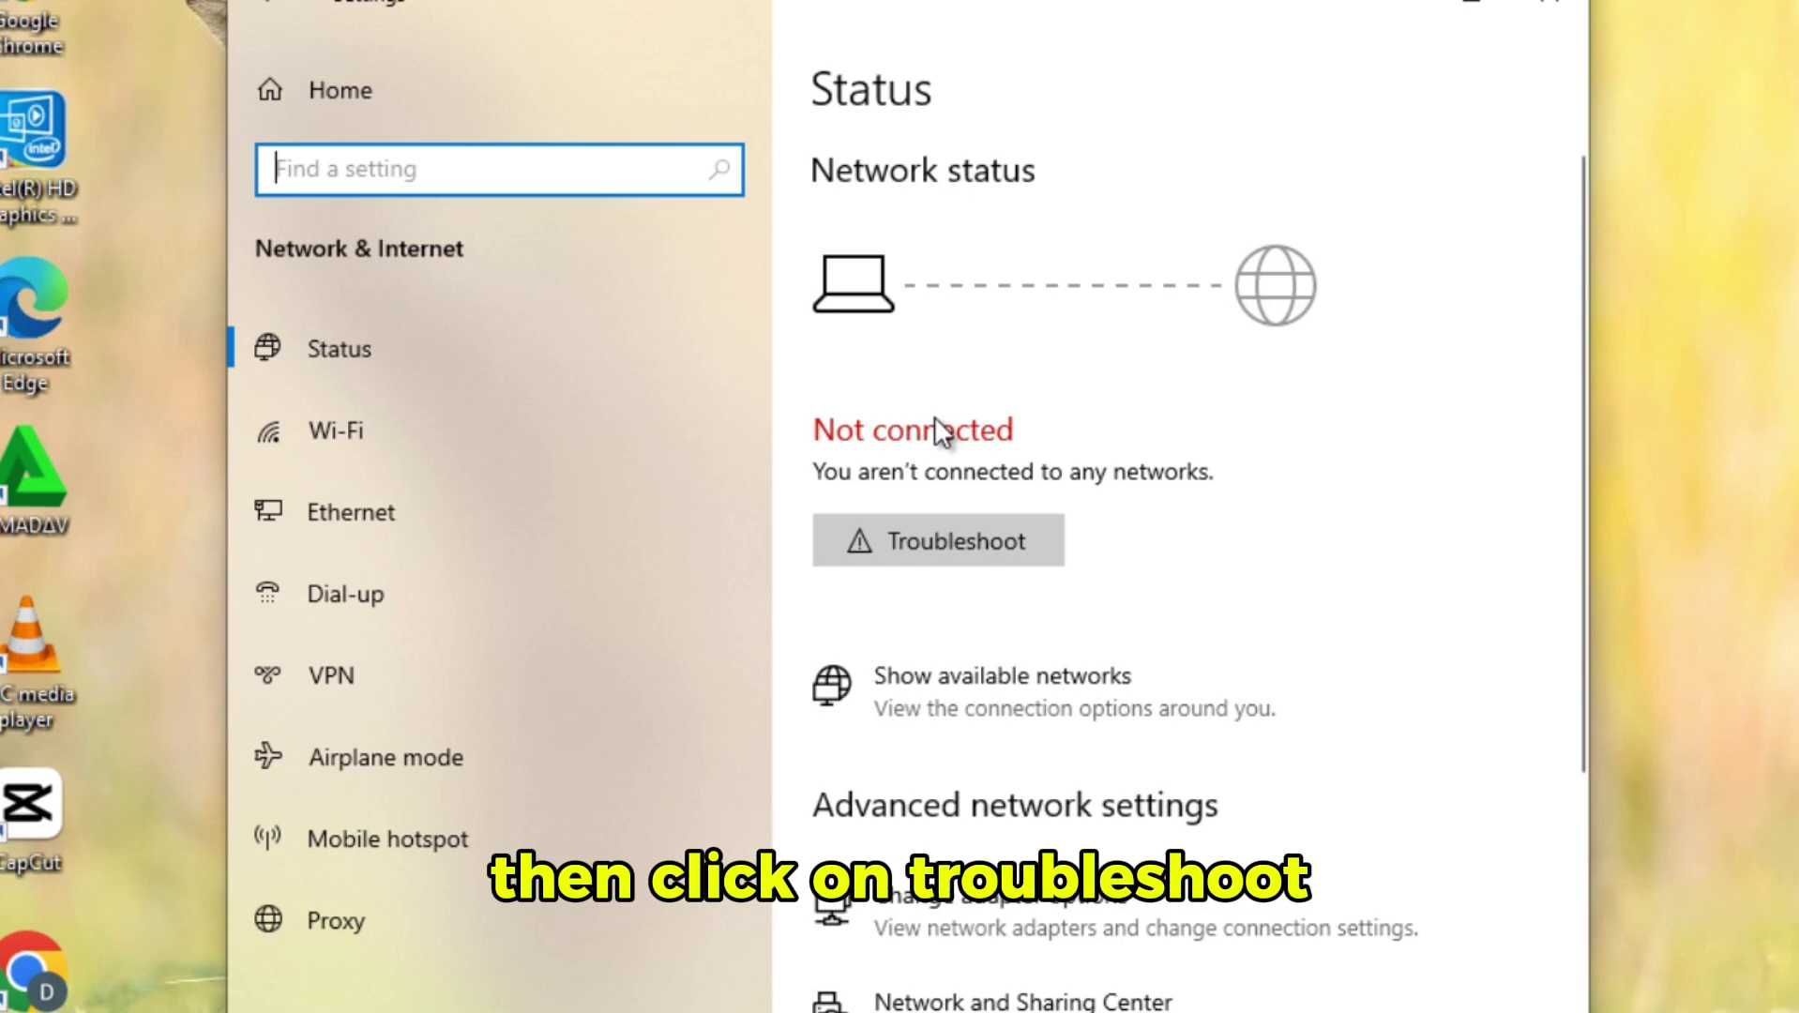
click(1034, 540)
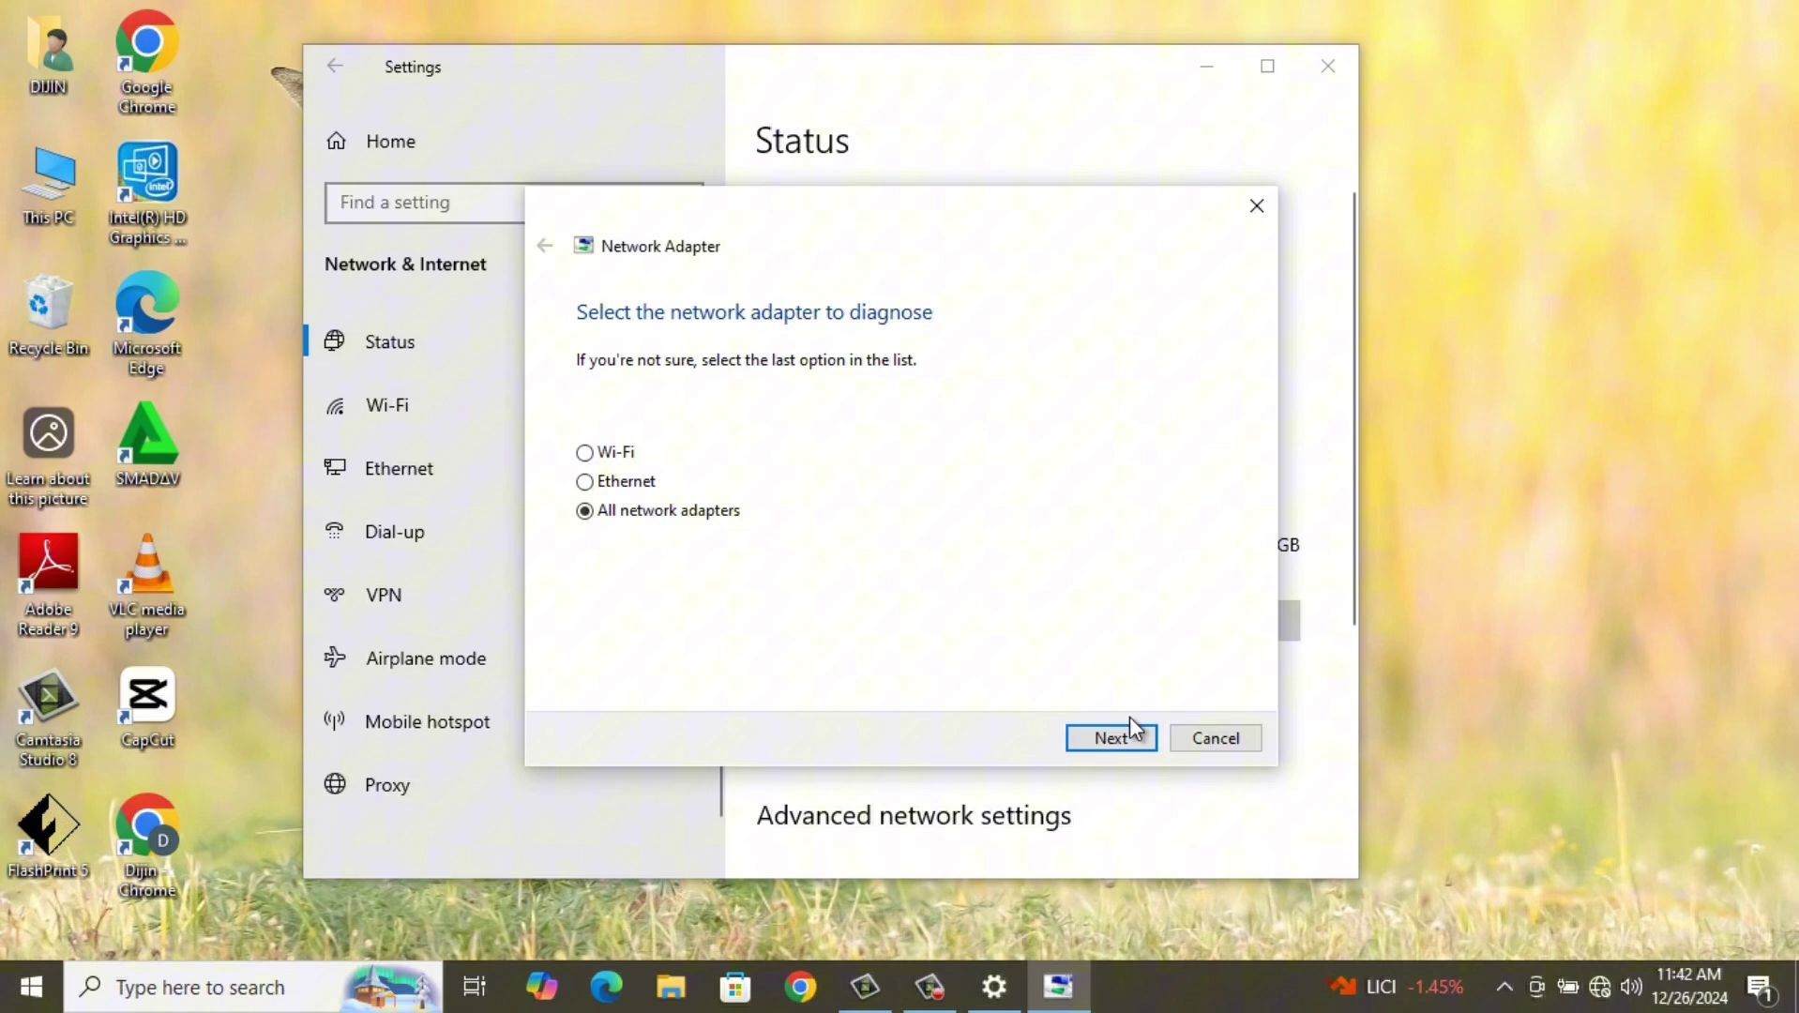
click(1144, 741)
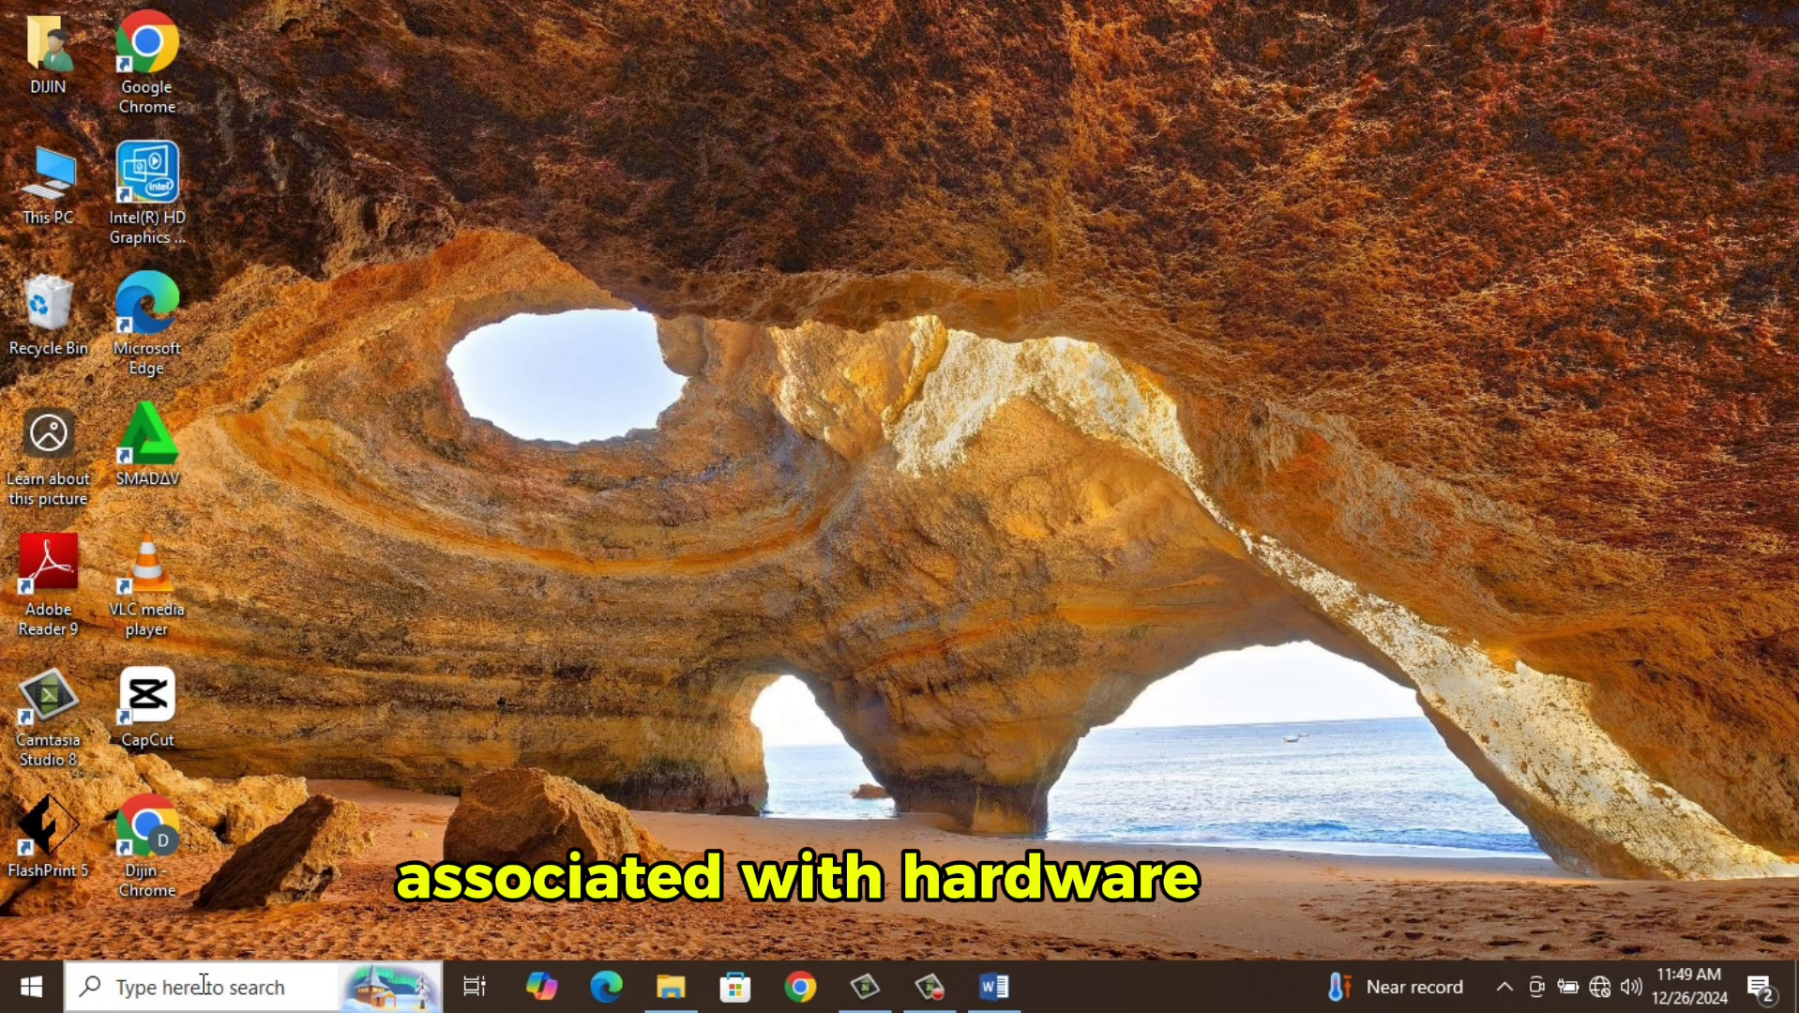
Open Command Prompt as administrator and run ping 127.1.1.1
click(202, 985)
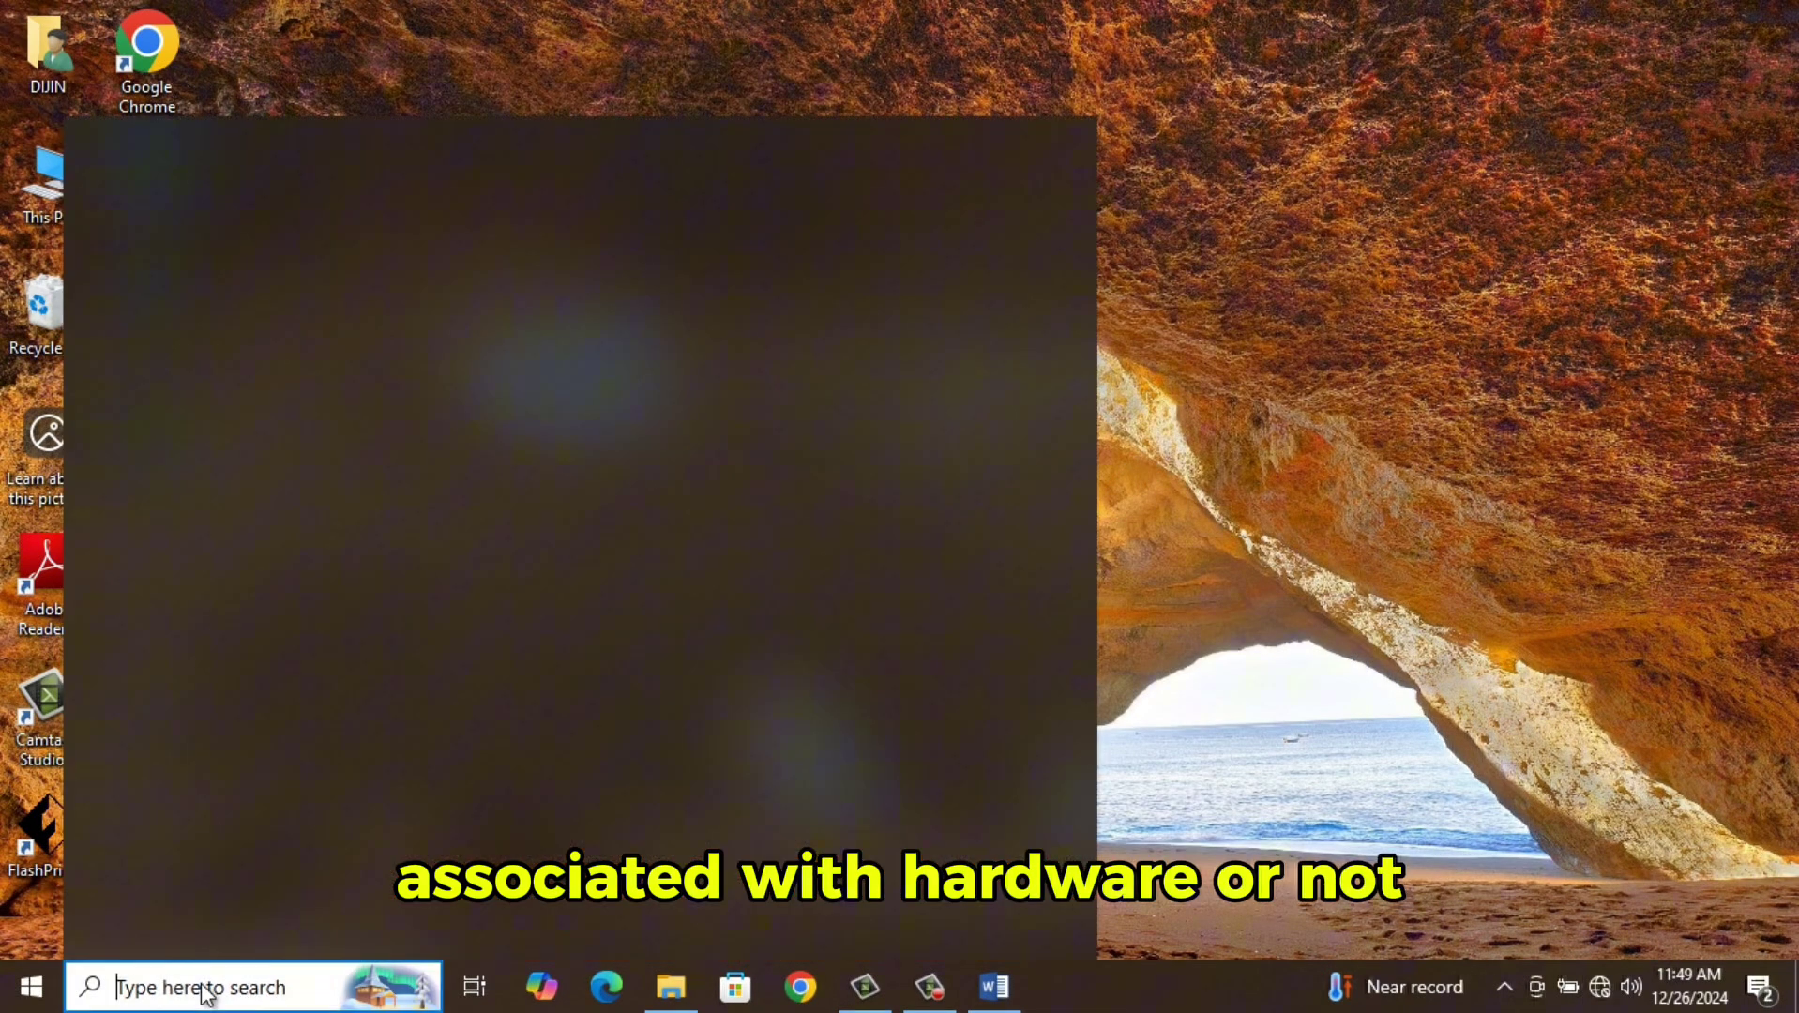
text(cmd)
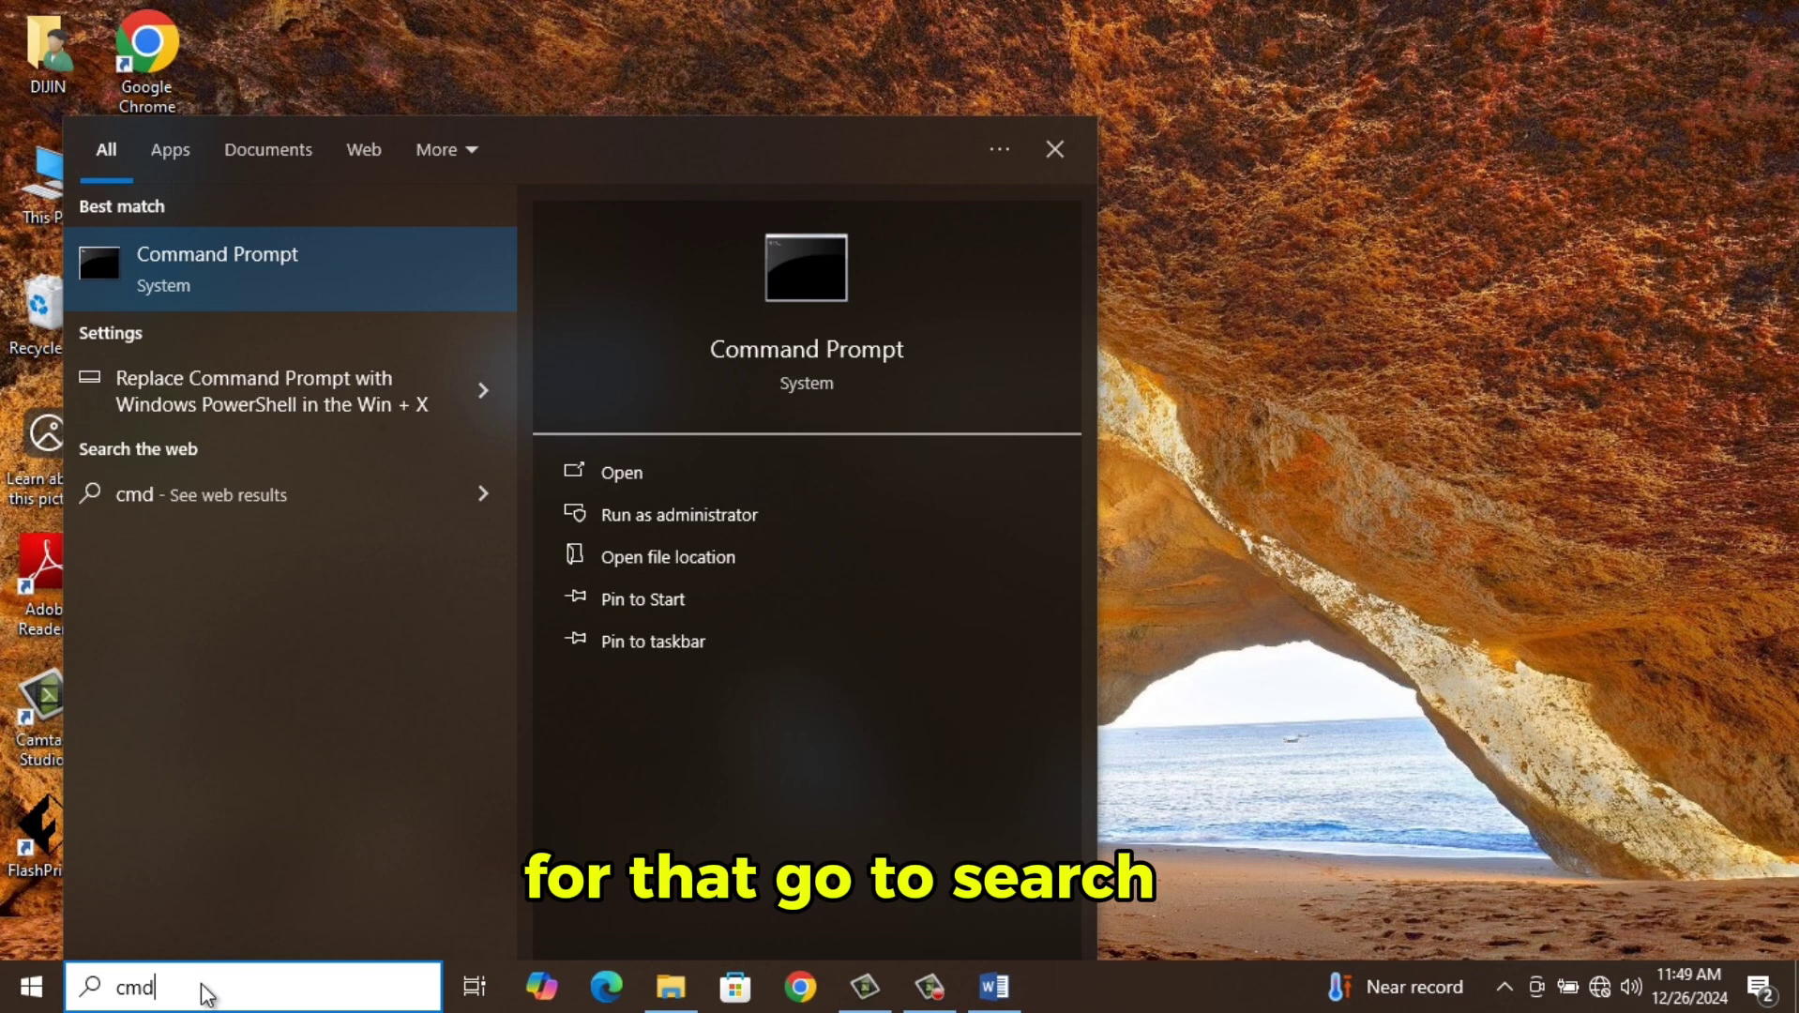
right_click(310, 279)
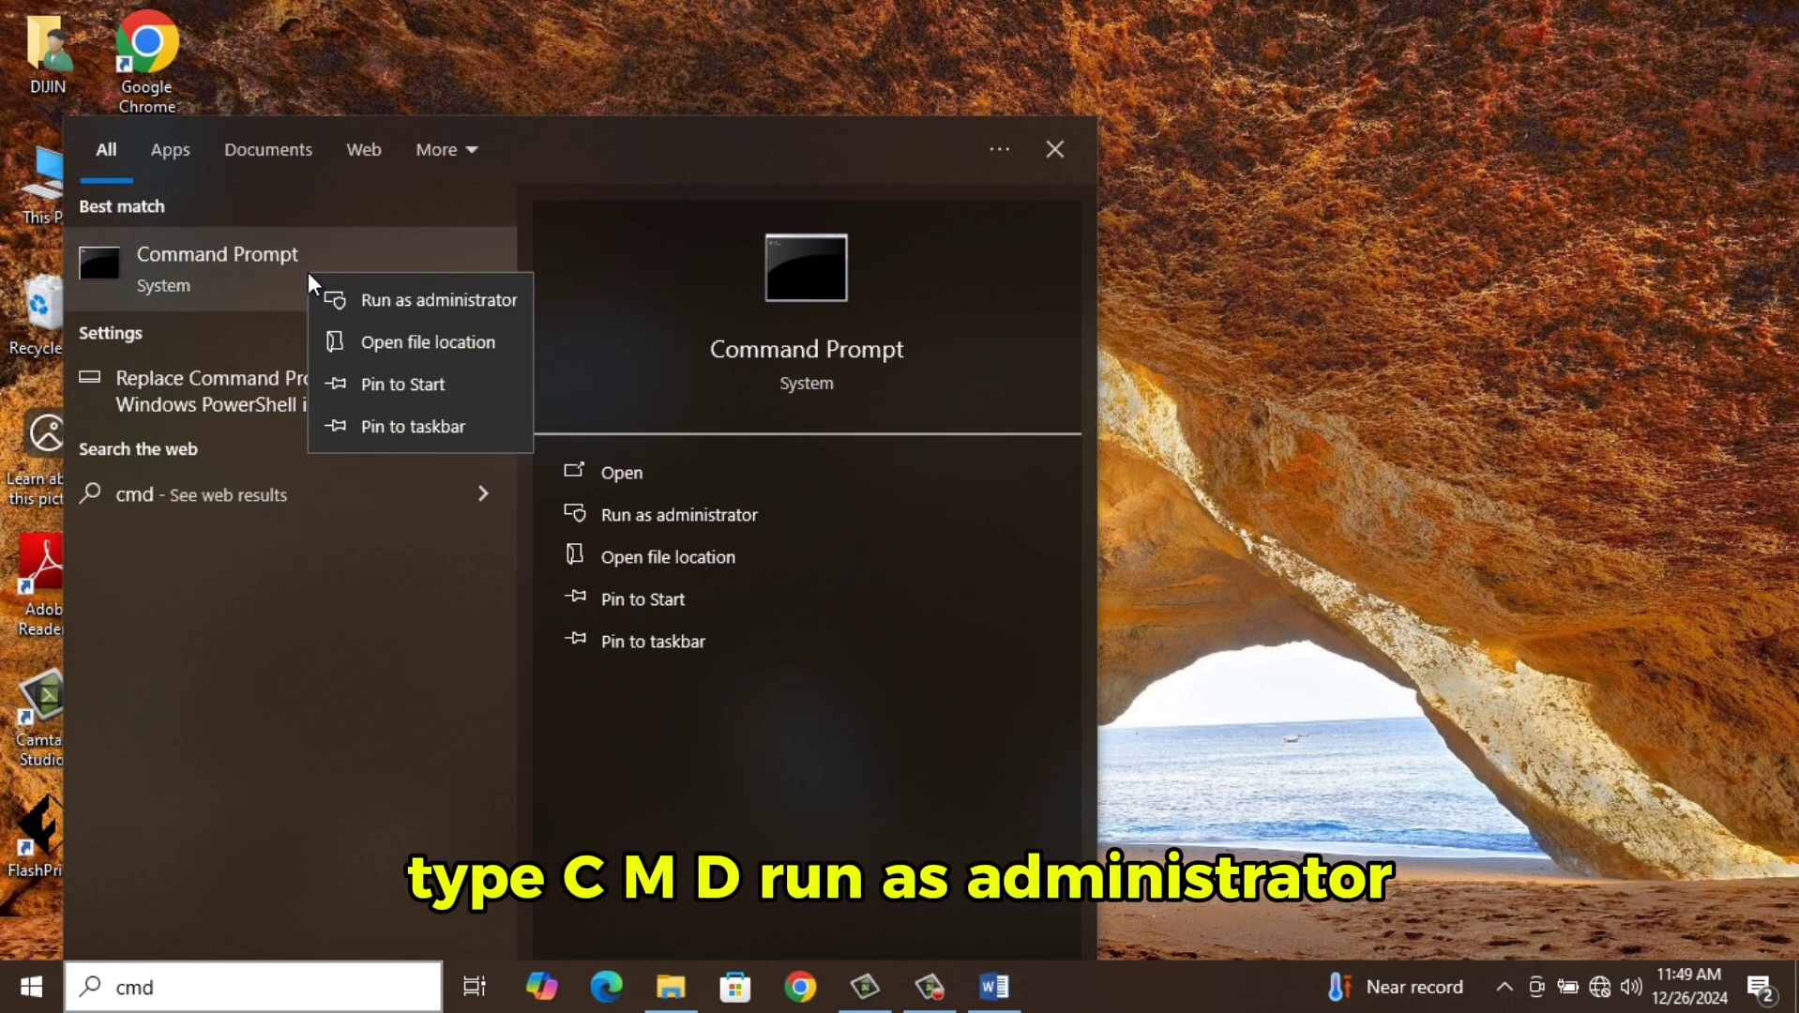
click(406, 300)
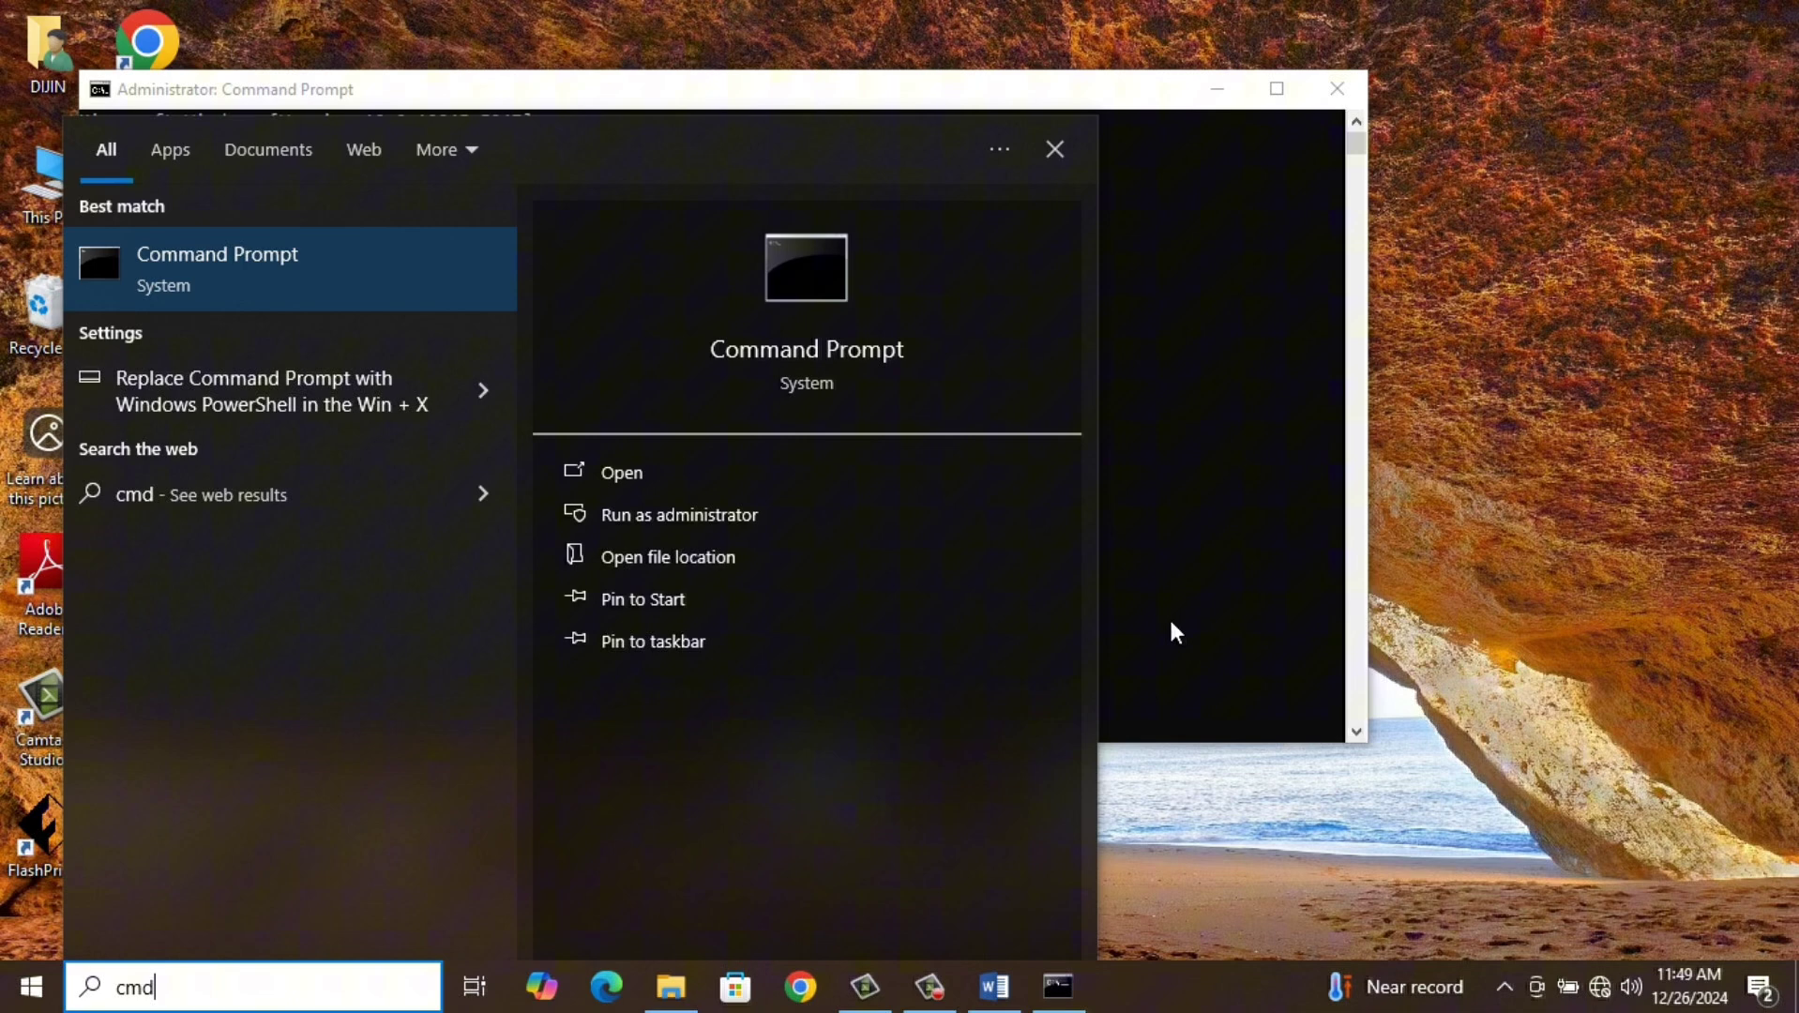
text(pin)
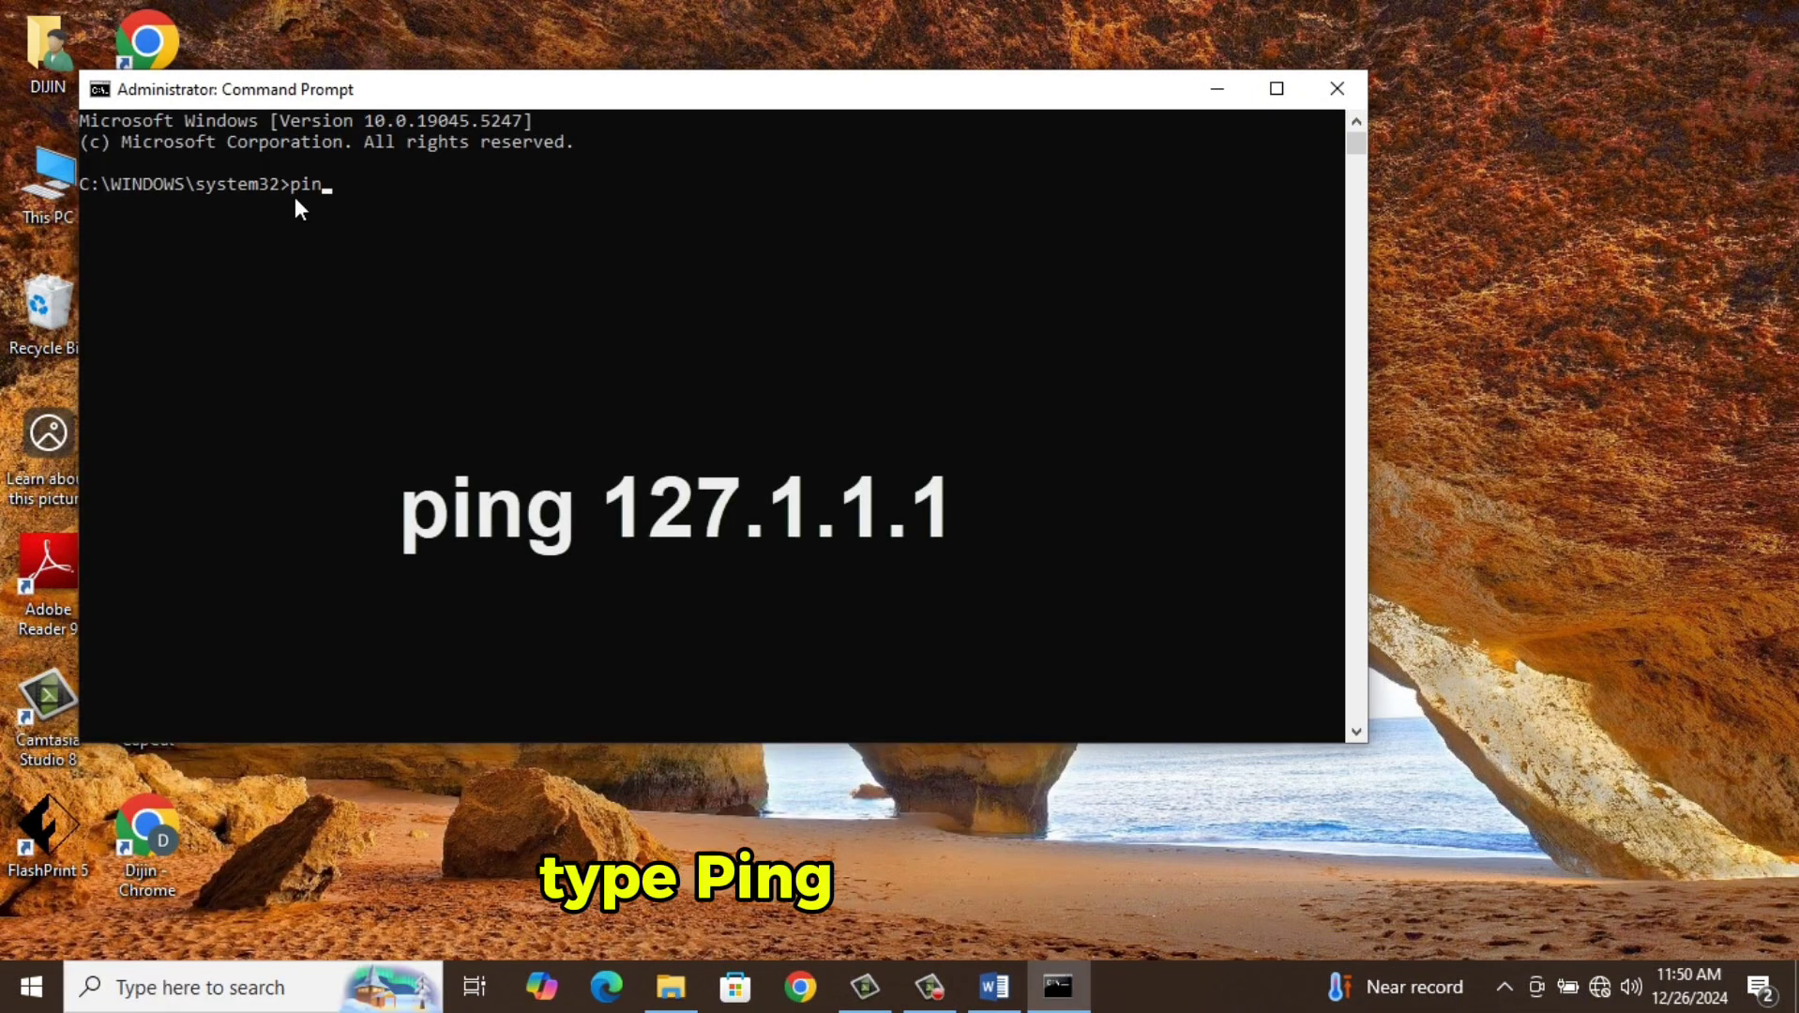
text(g 127)
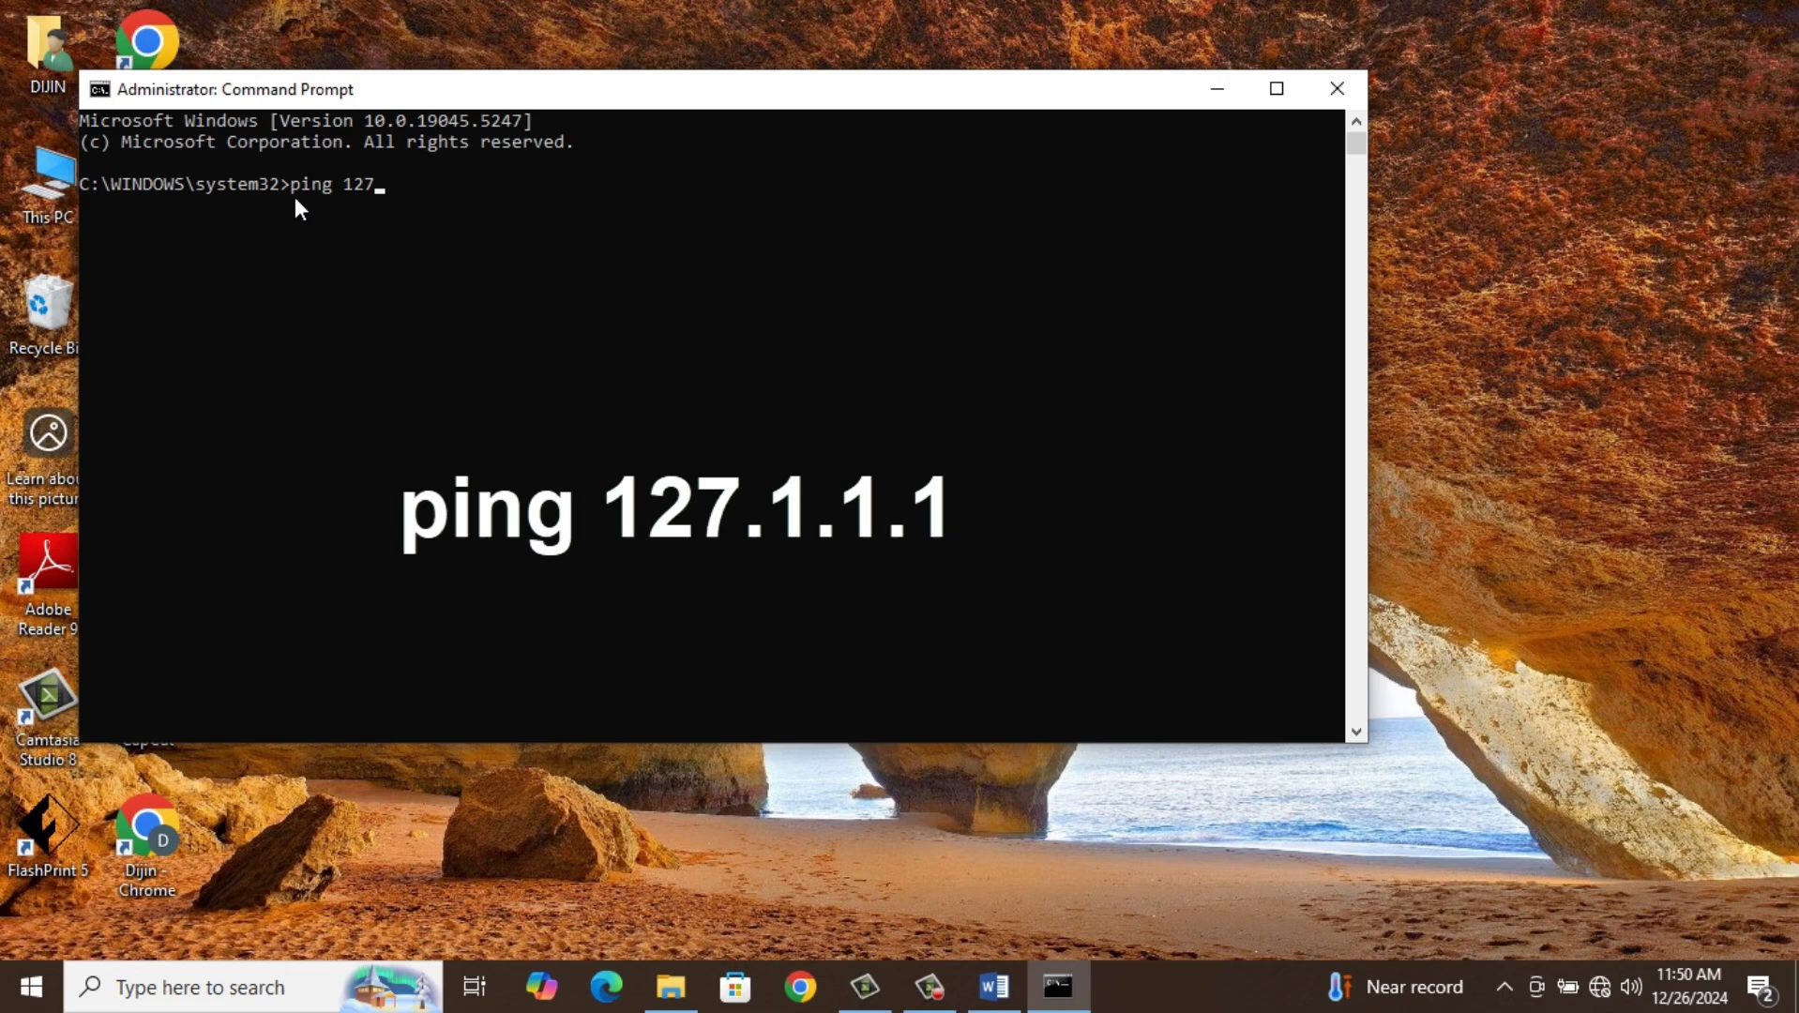
text(.1.1.1)
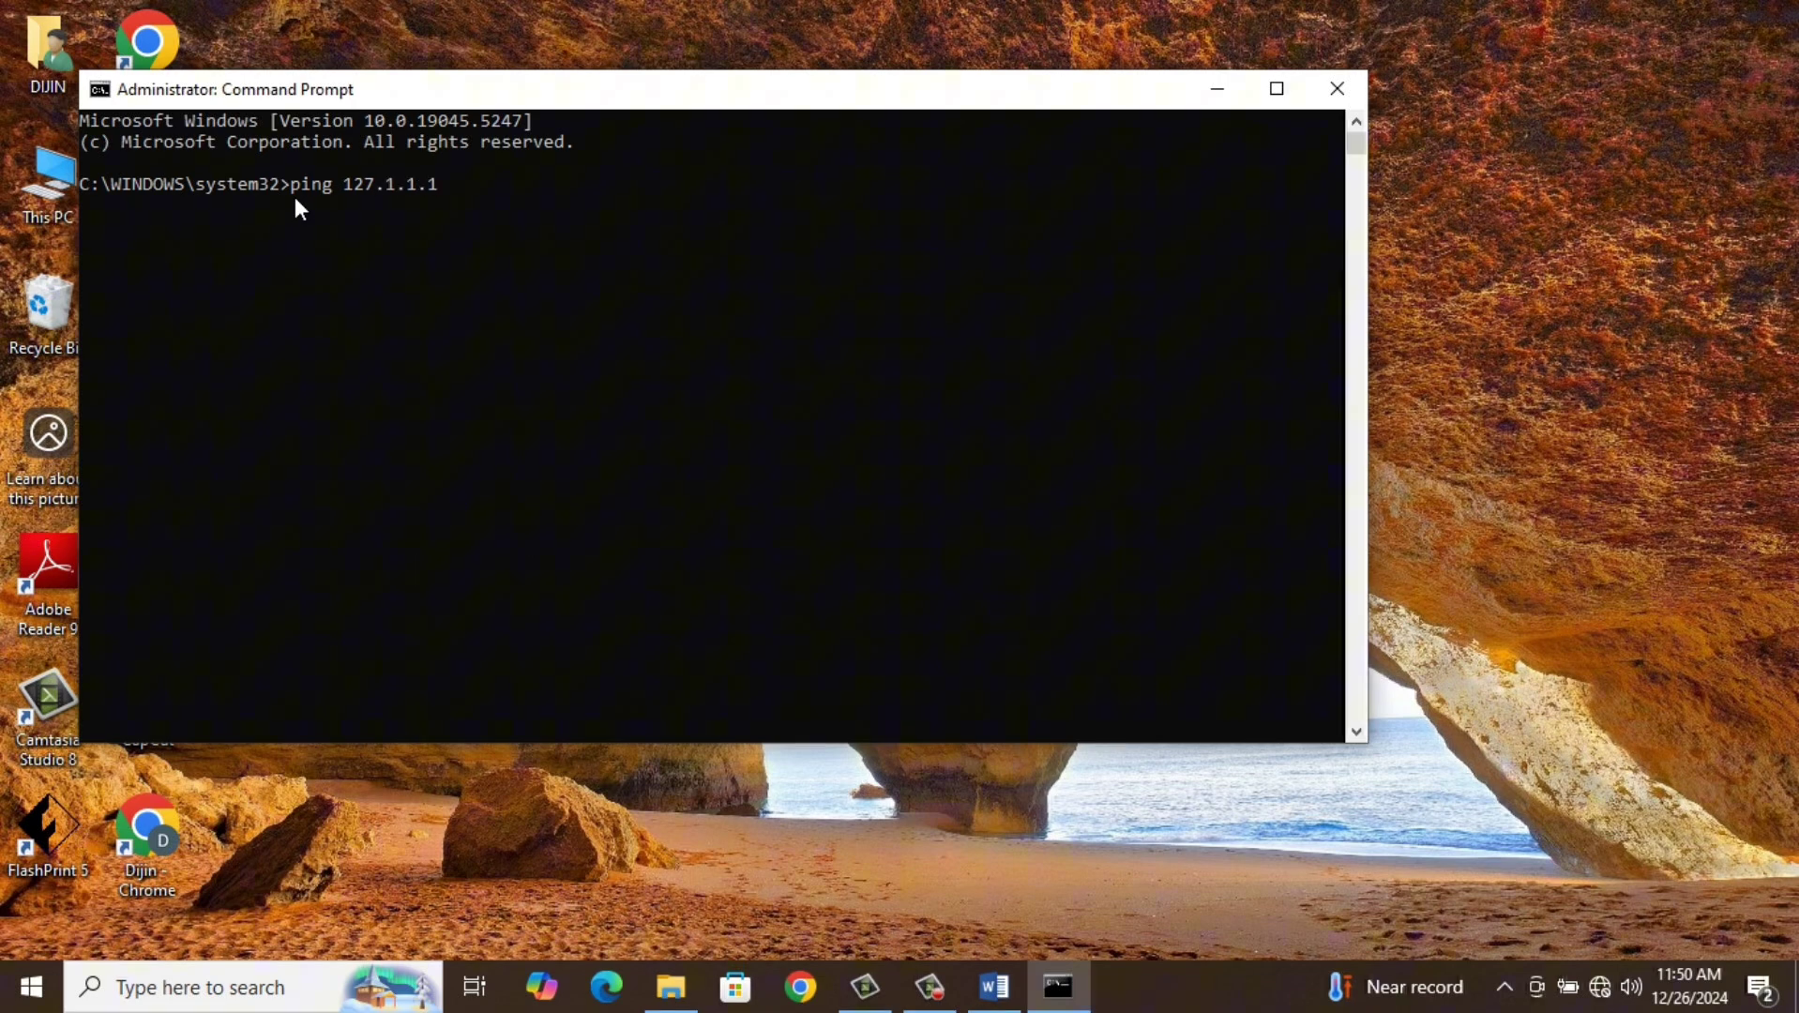
key(Return)
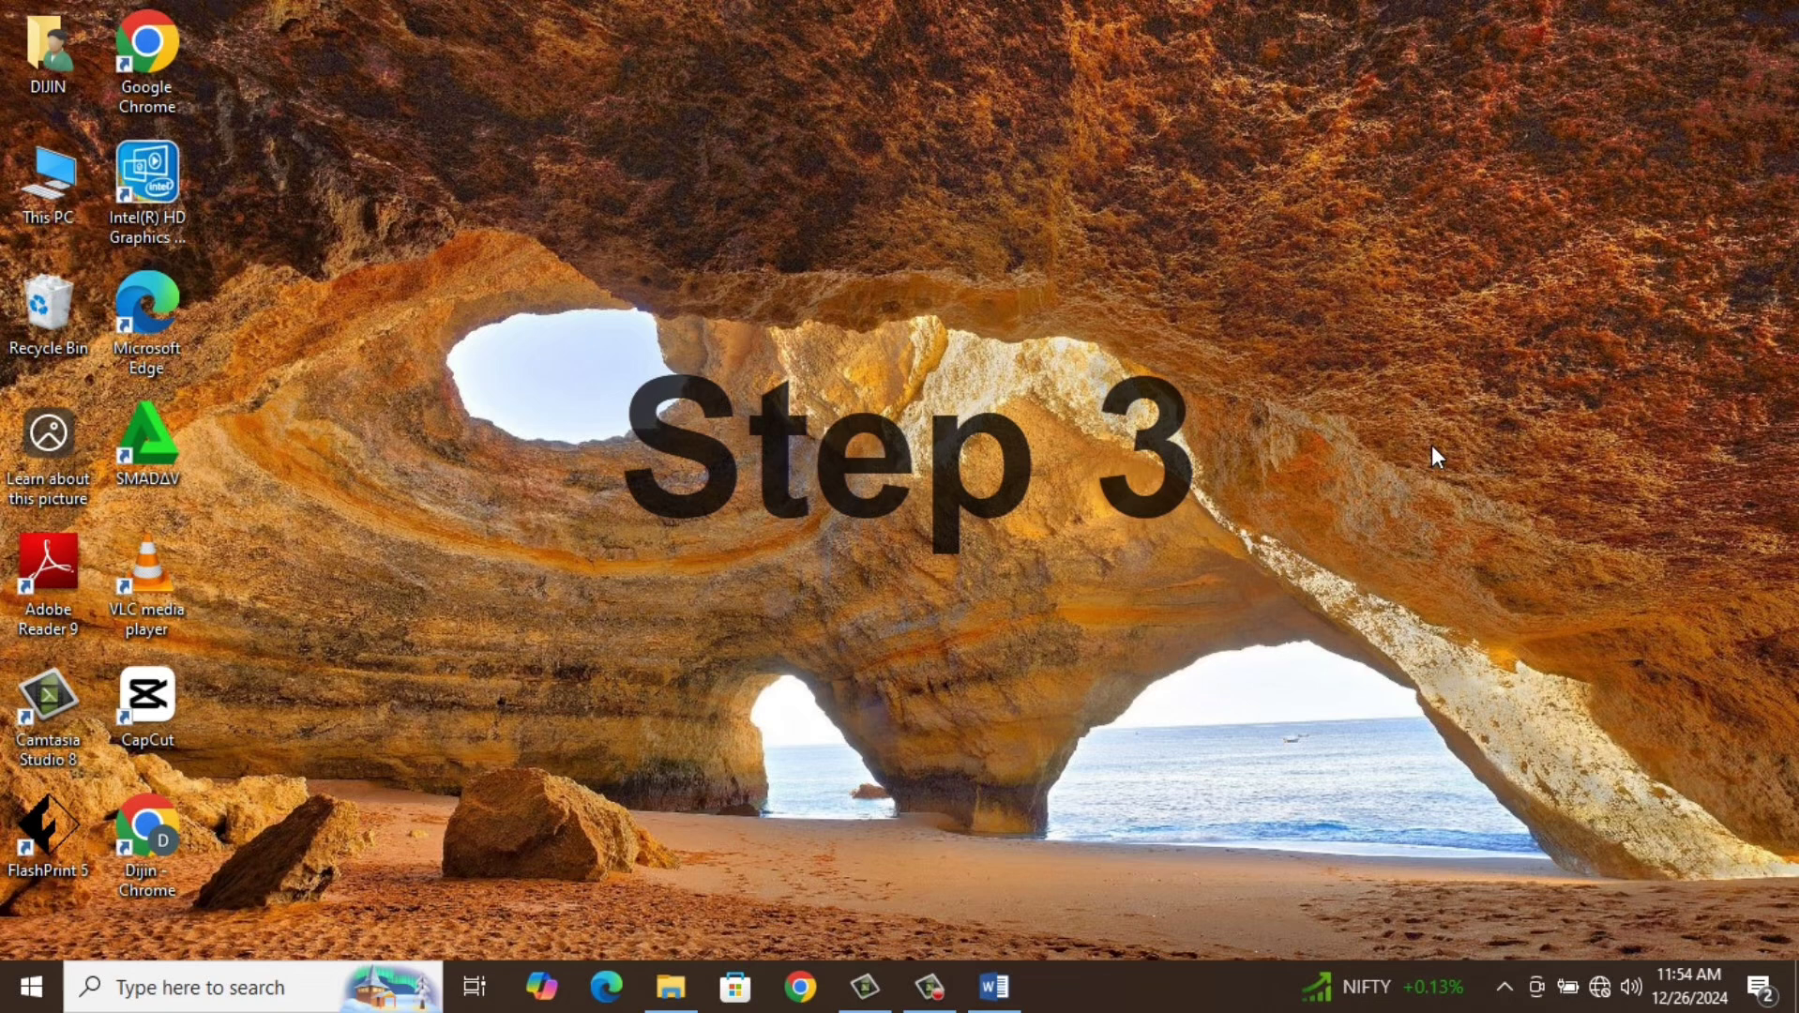
Restore Internet Properties' advanced settings to defaults via Network and Sharing Center, and apply them
click(32, 989)
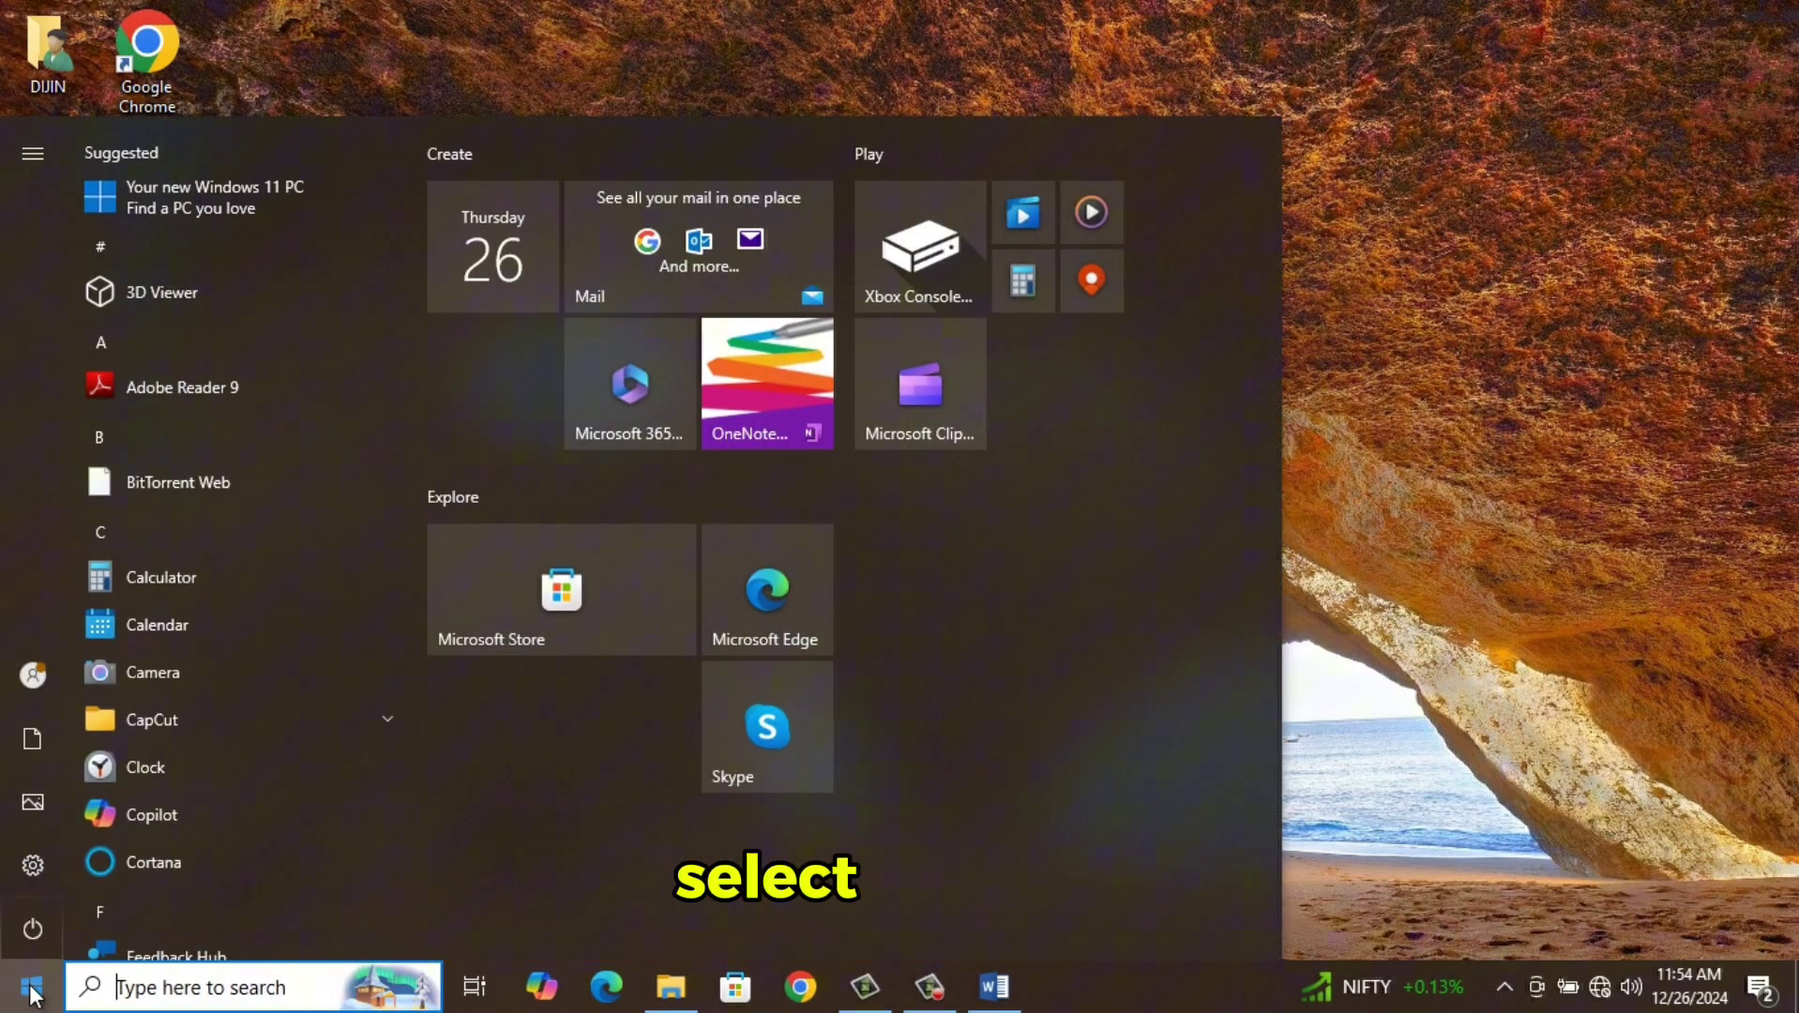
click(32, 867)
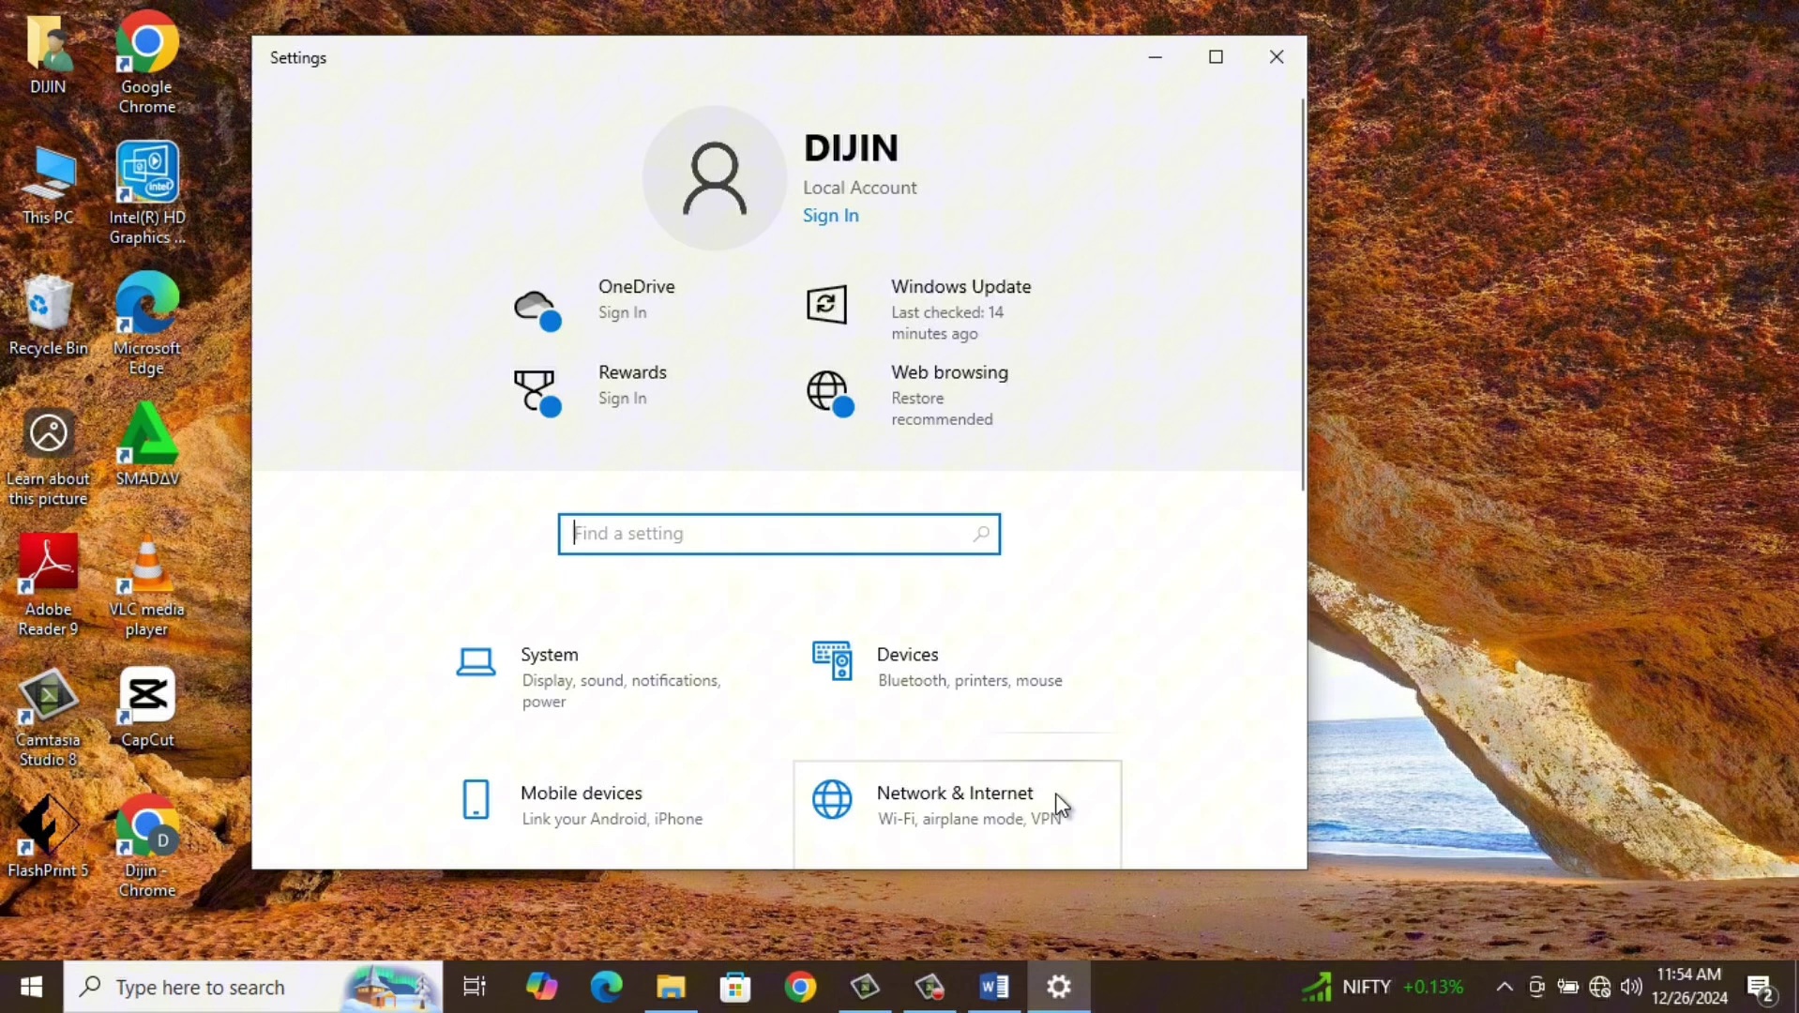
click(1055, 793)
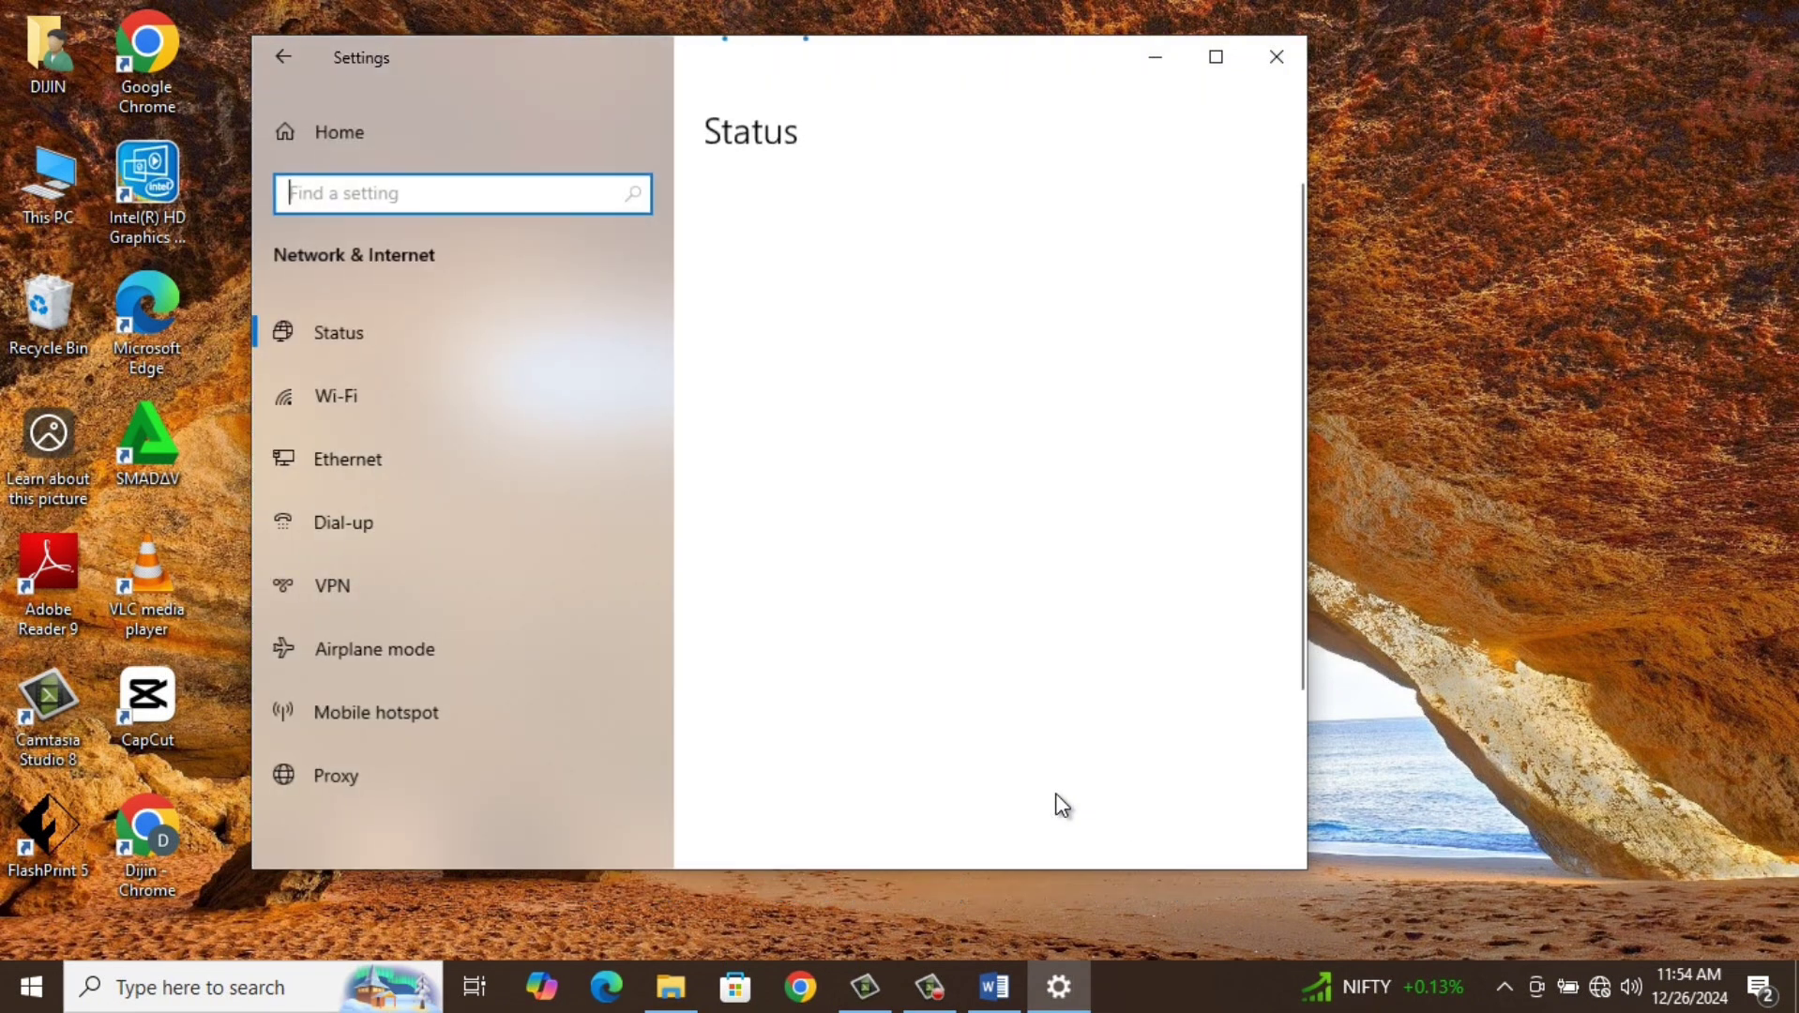
scroll(1113, 607, down, 2)
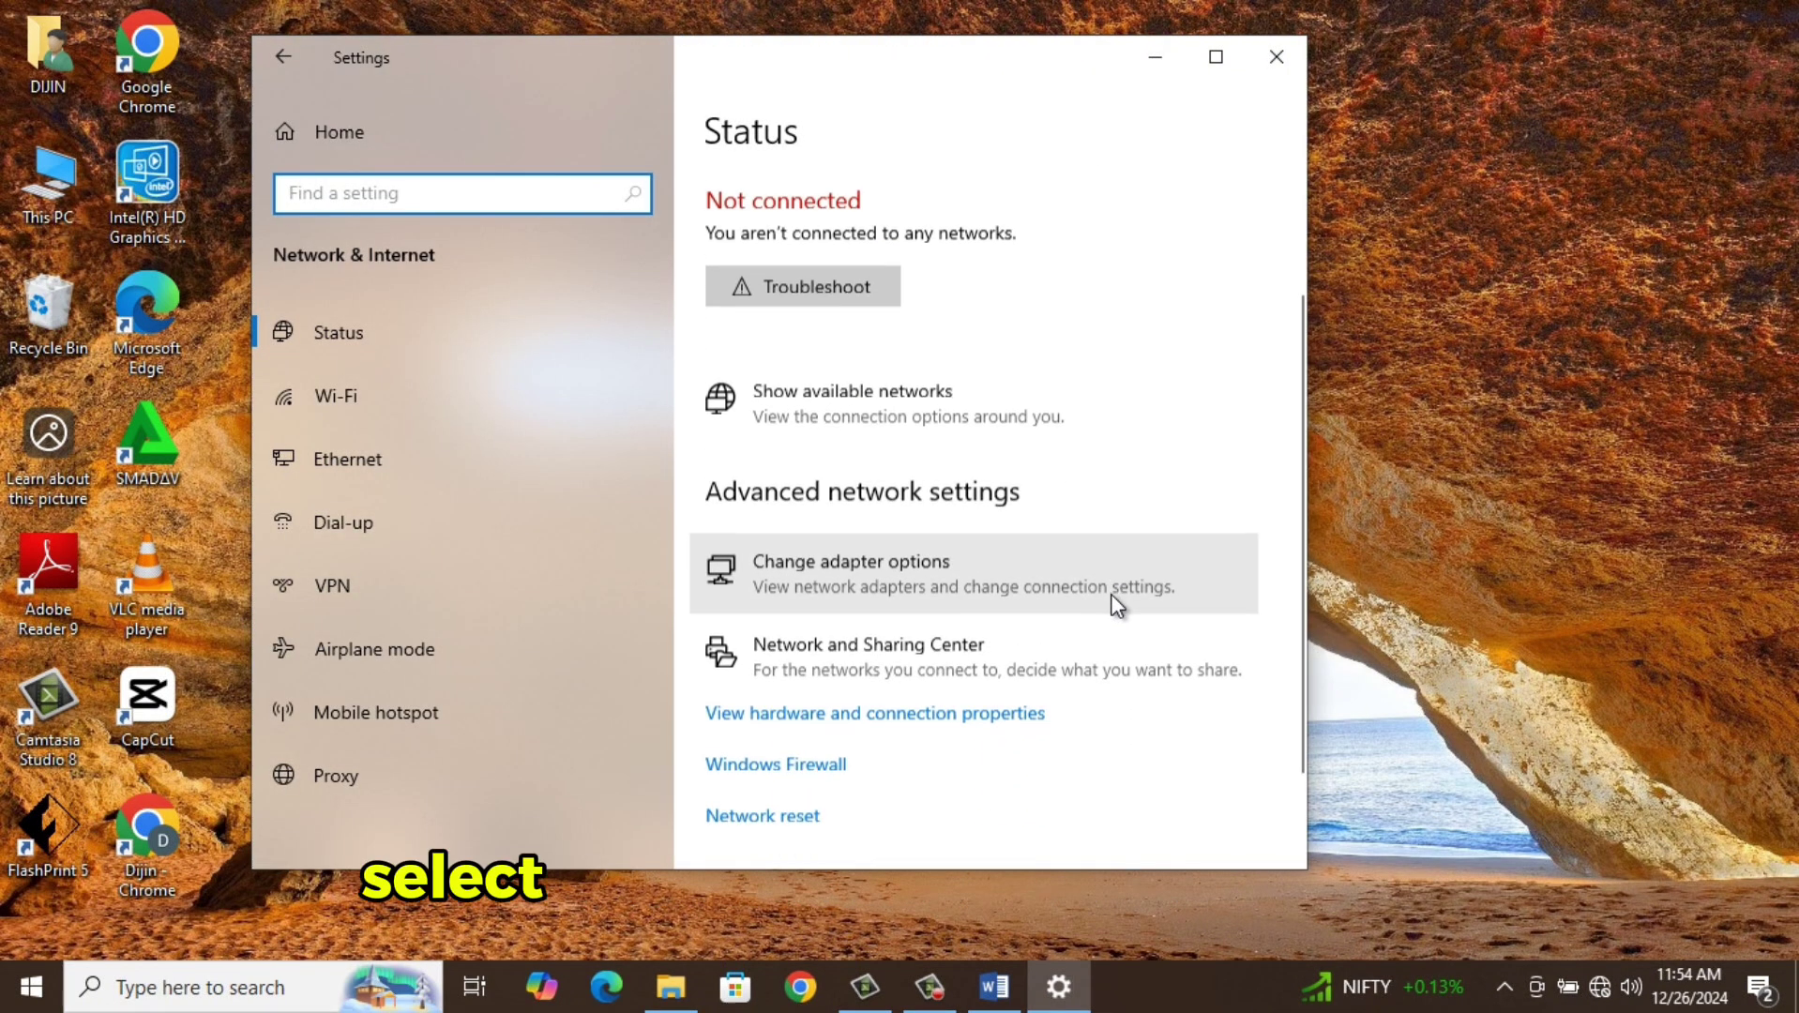
click(949, 649)
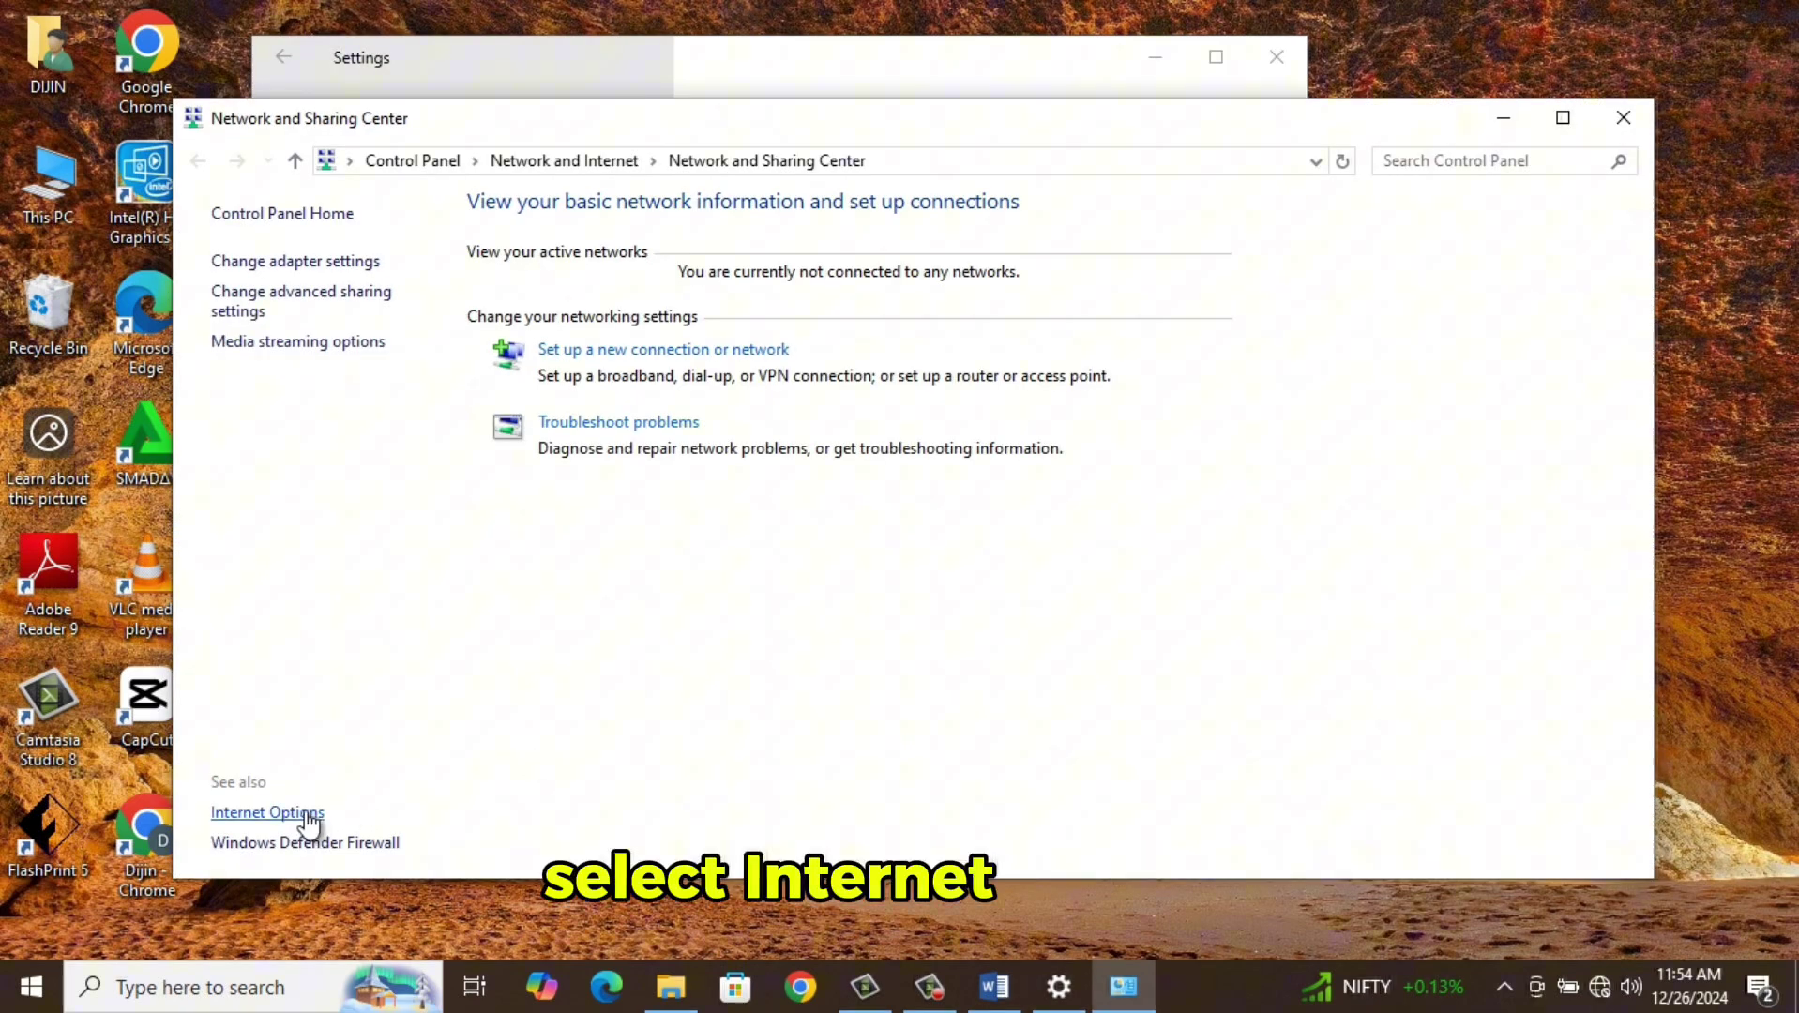
click(308, 820)
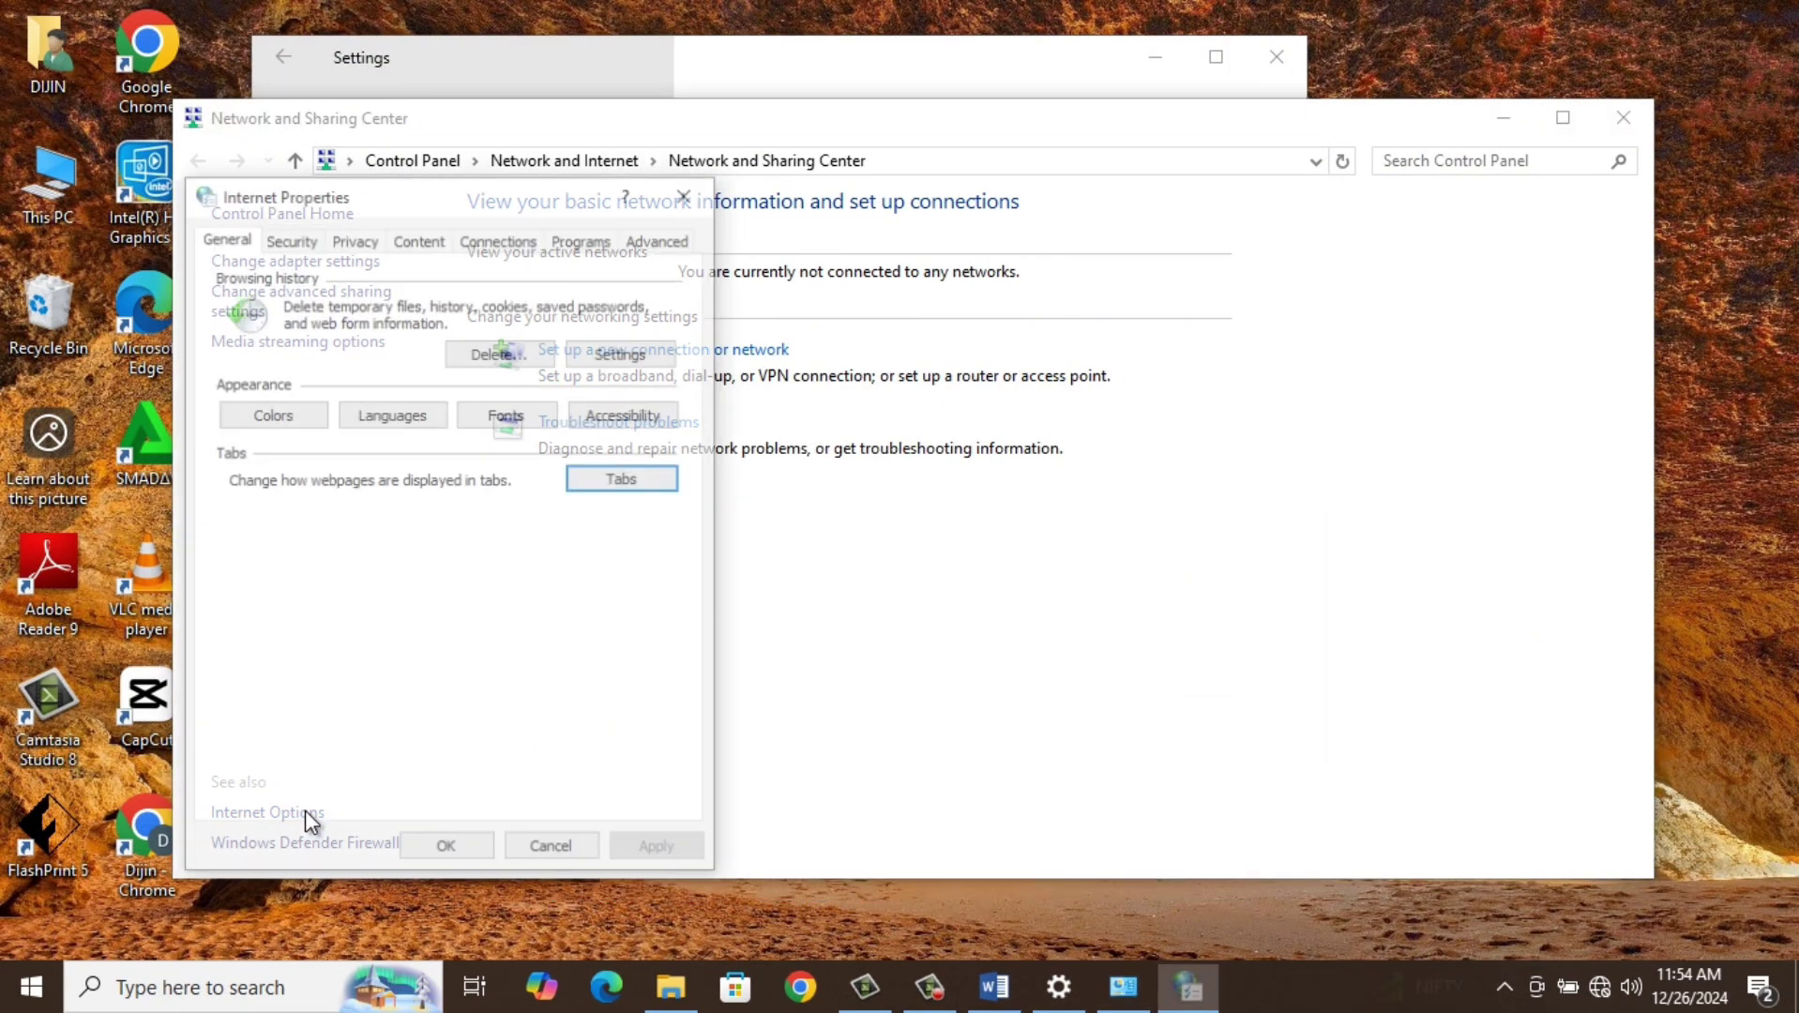
drag(511, 194, 786, 110)
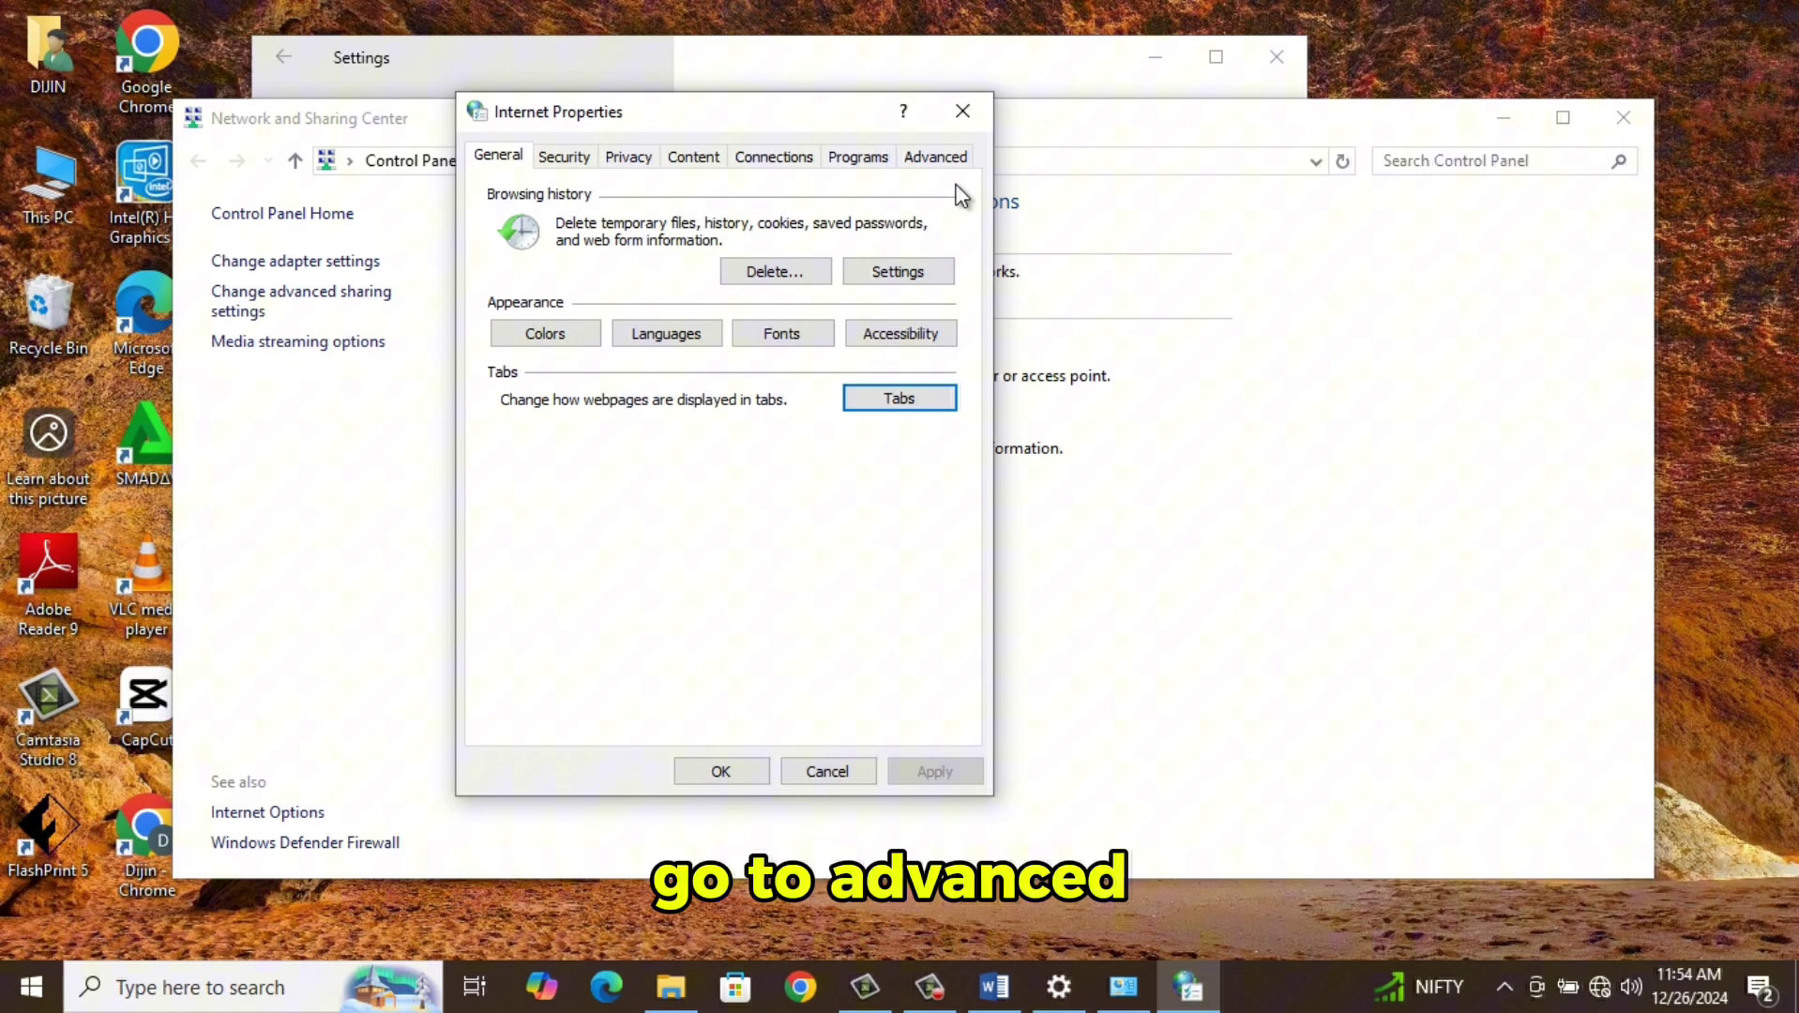
click(944, 156)
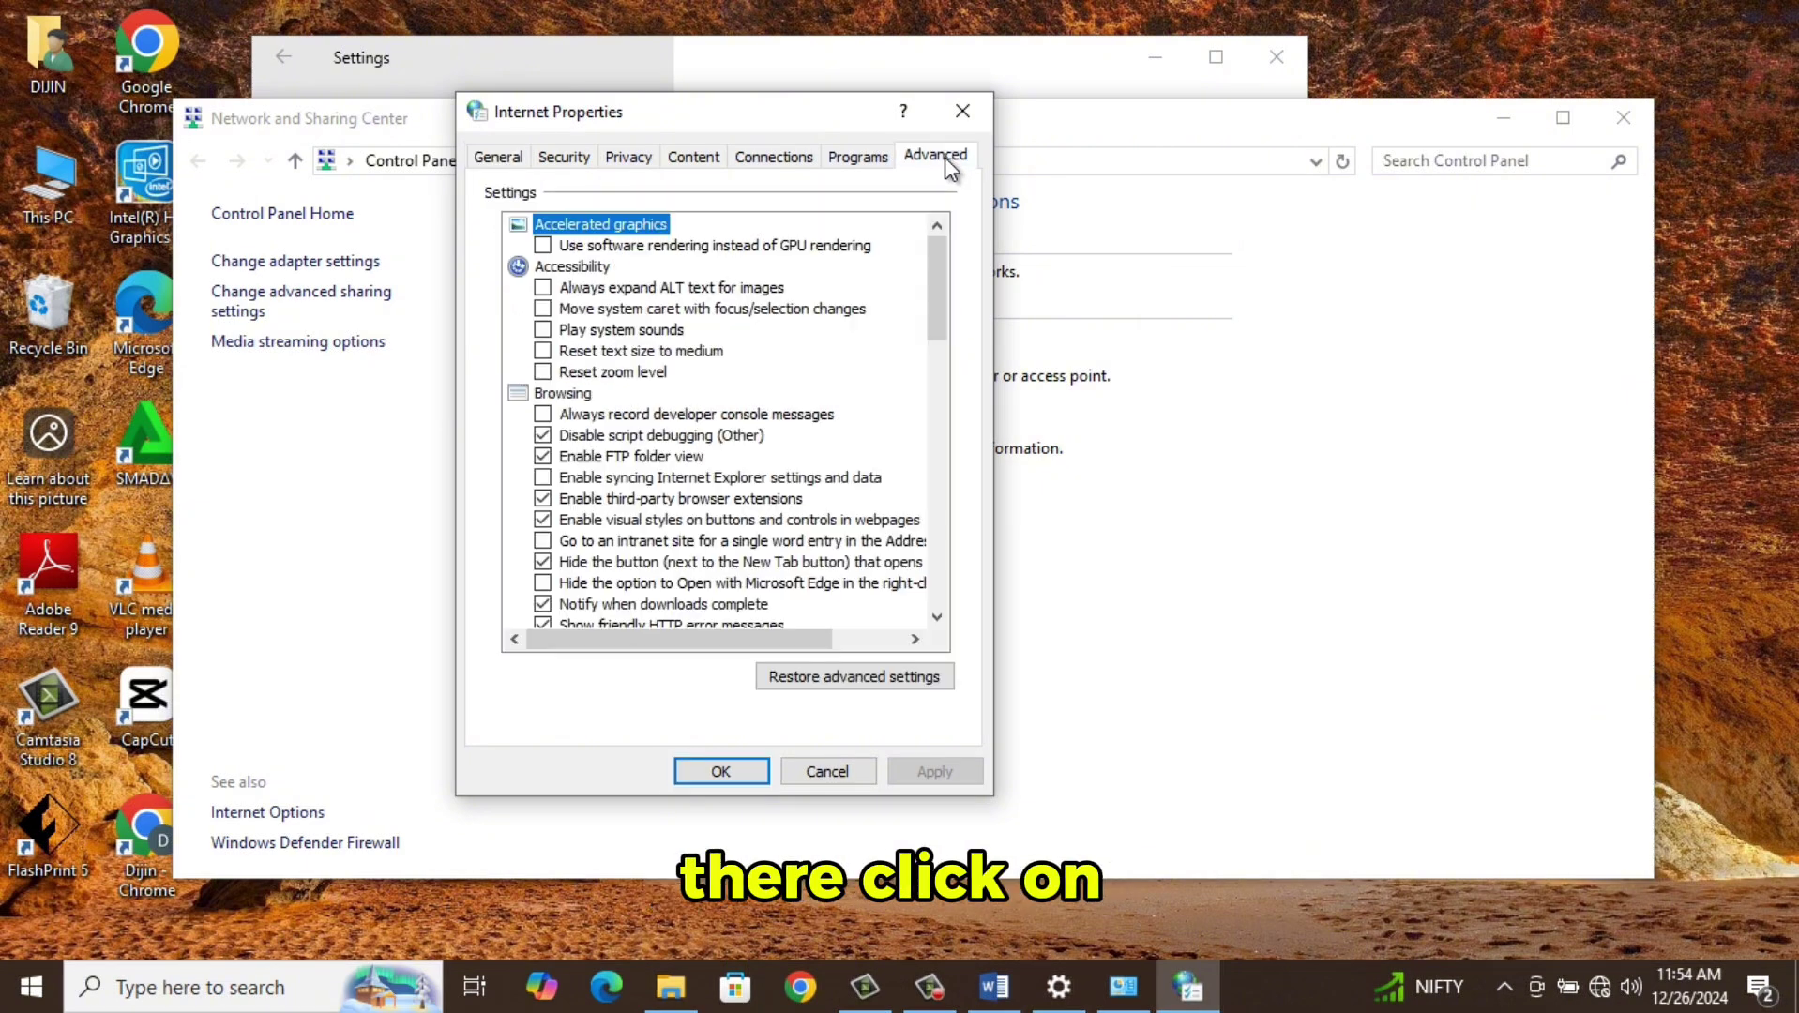
click(922, 686)
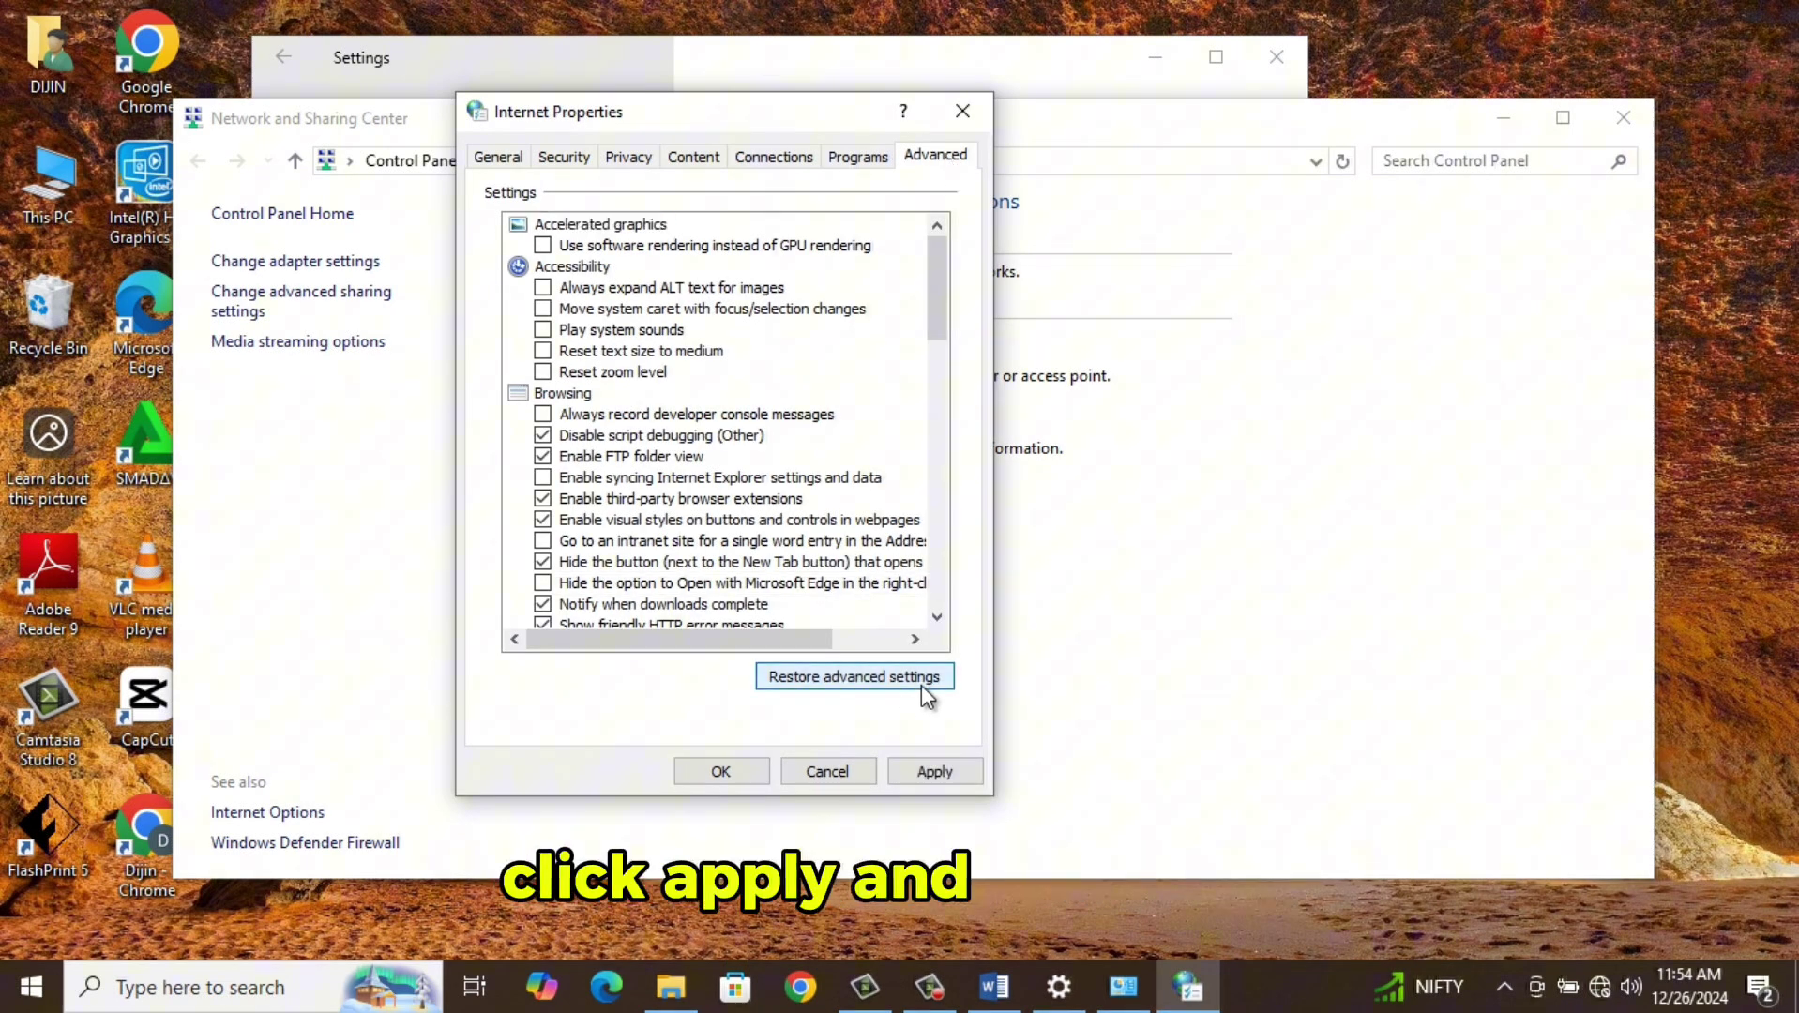
click(938, 770)
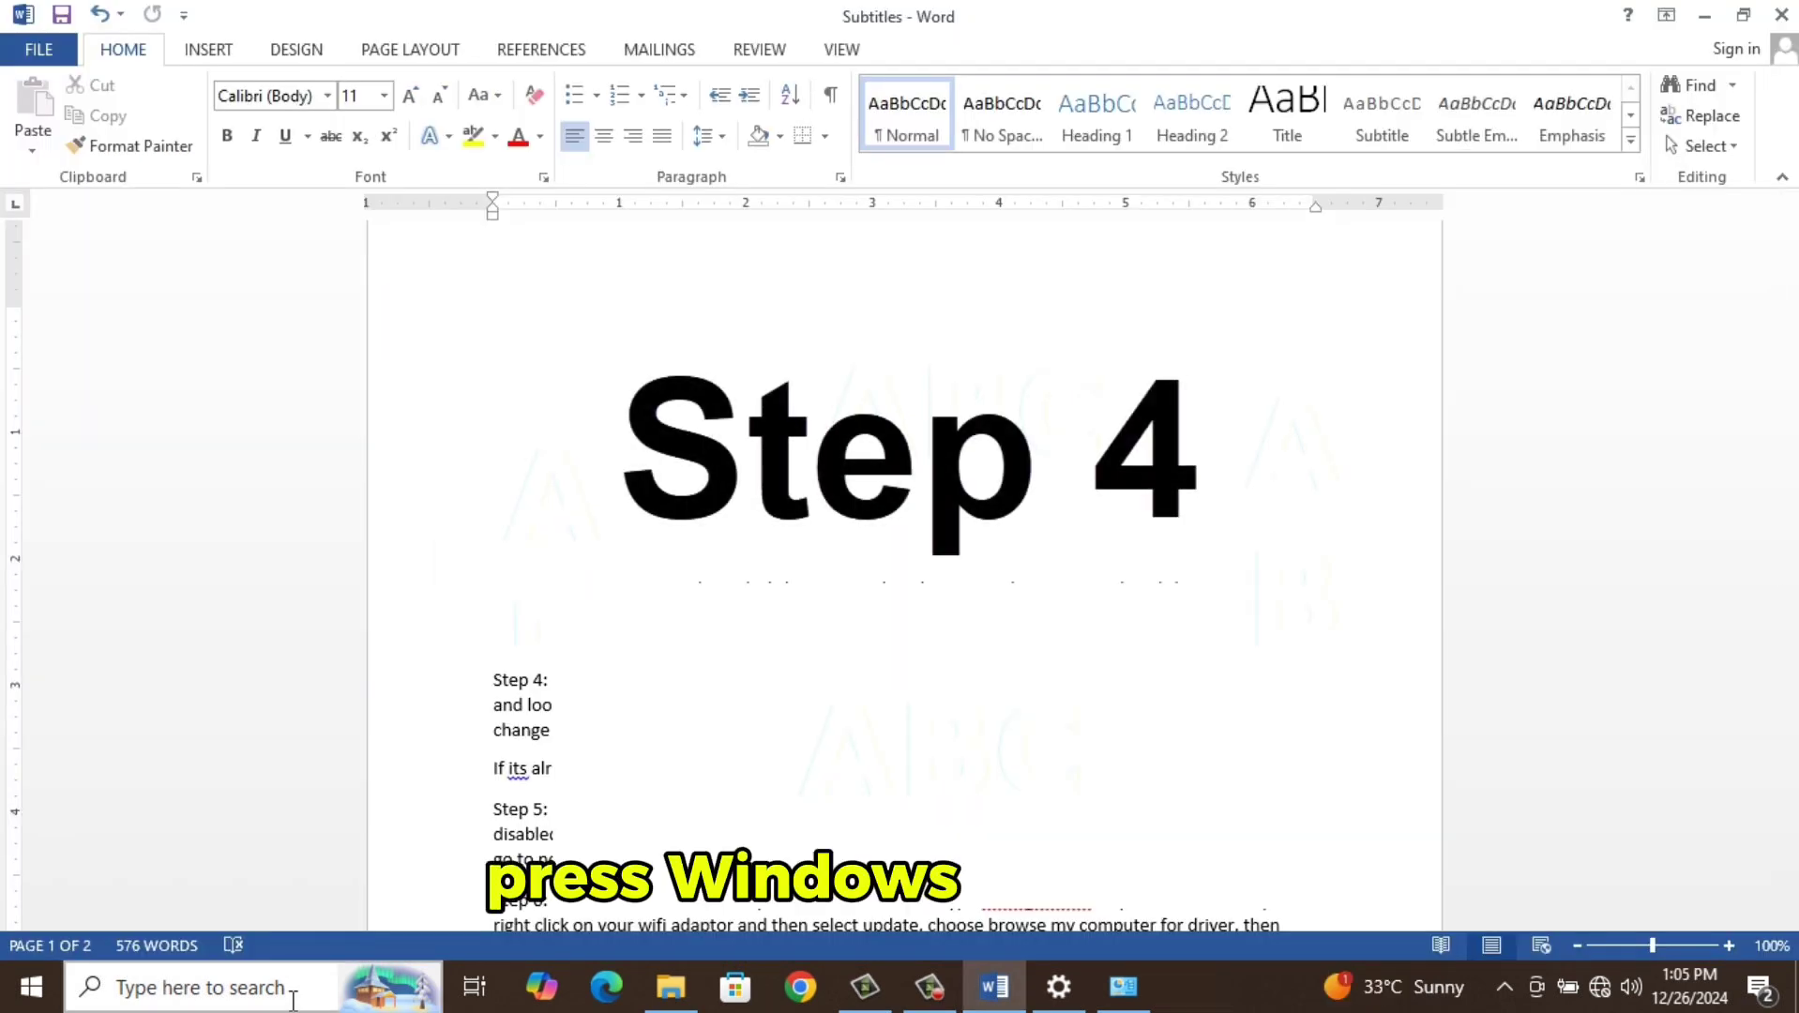
Run services.msc from the Run box to open the Services console
key(super+r)
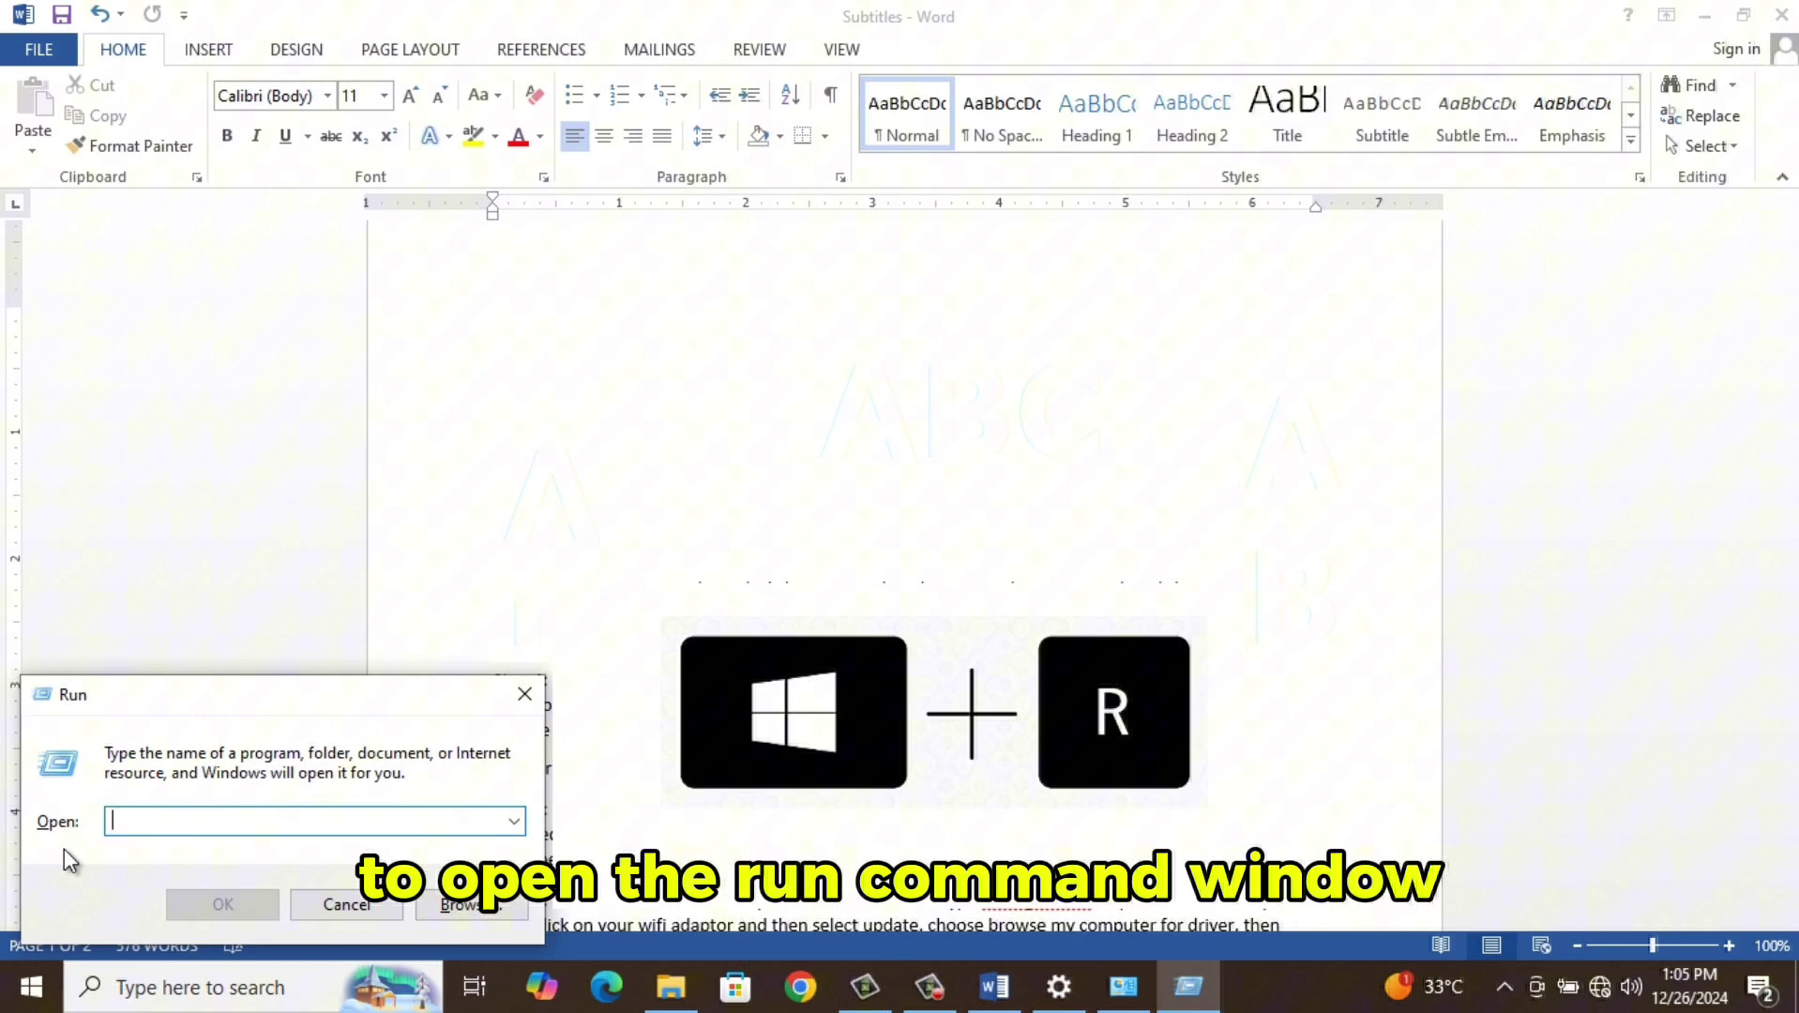
text(serv)
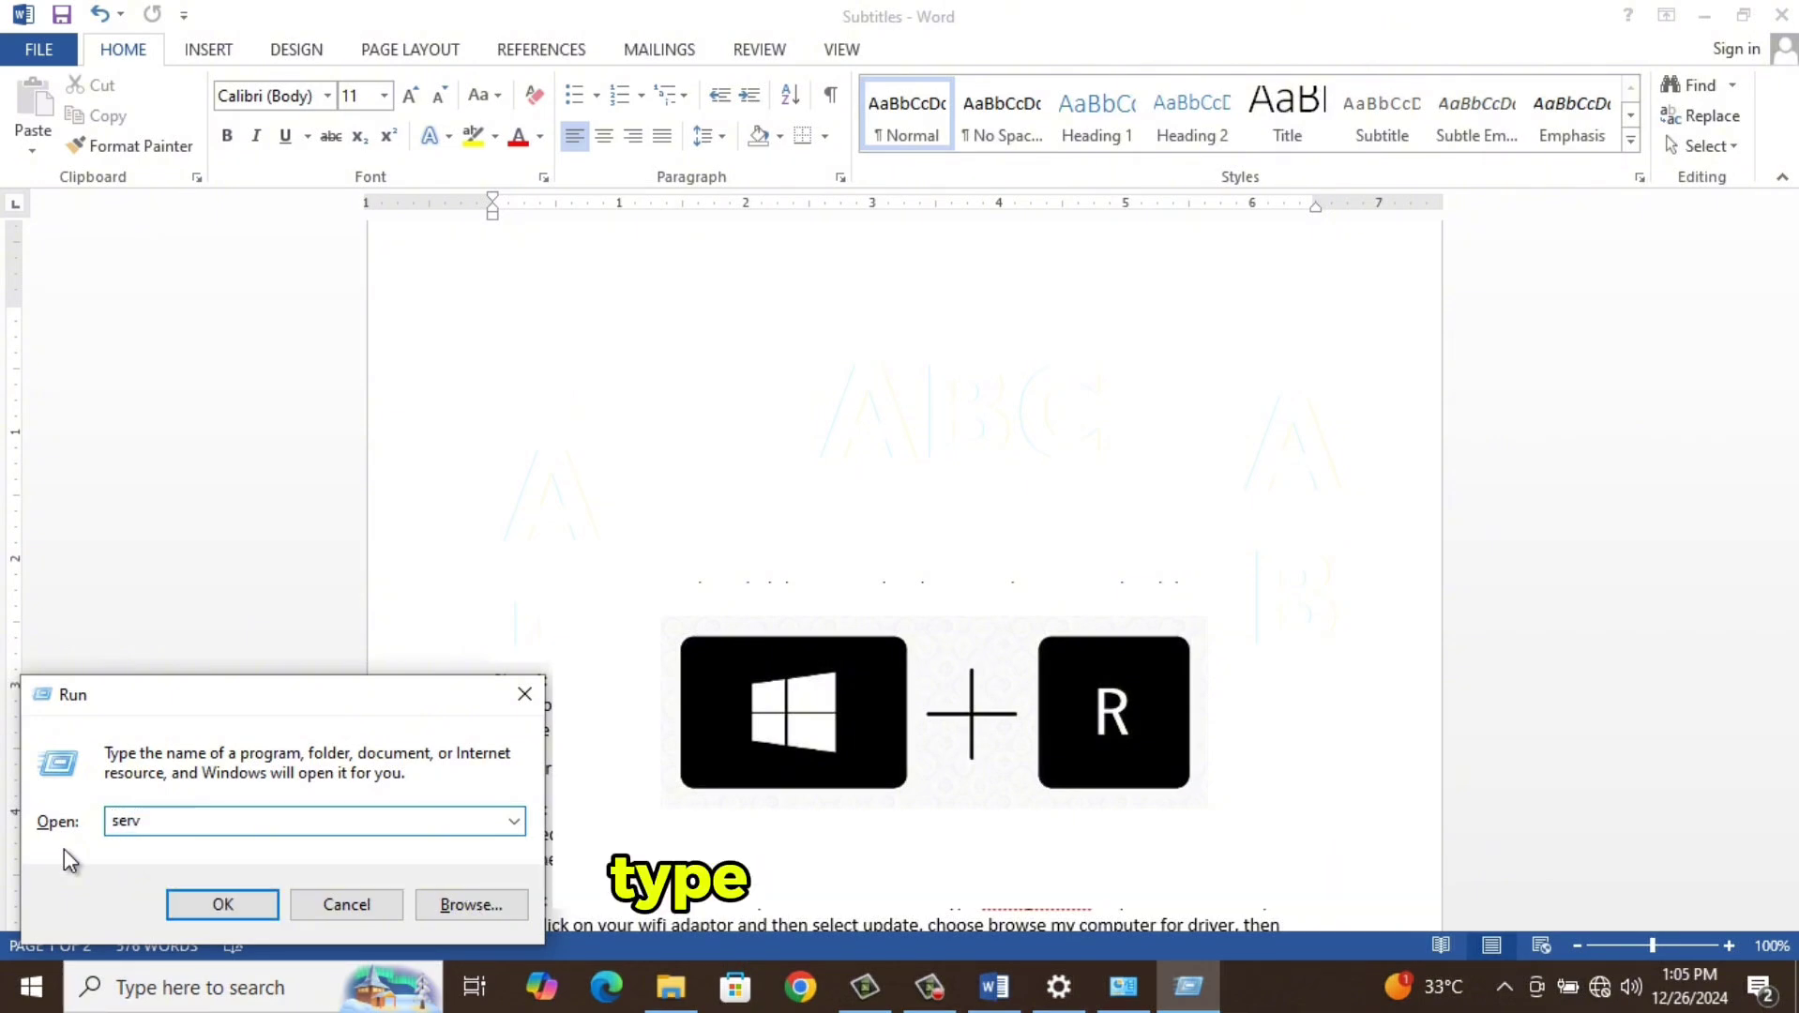
text(ices.msc)
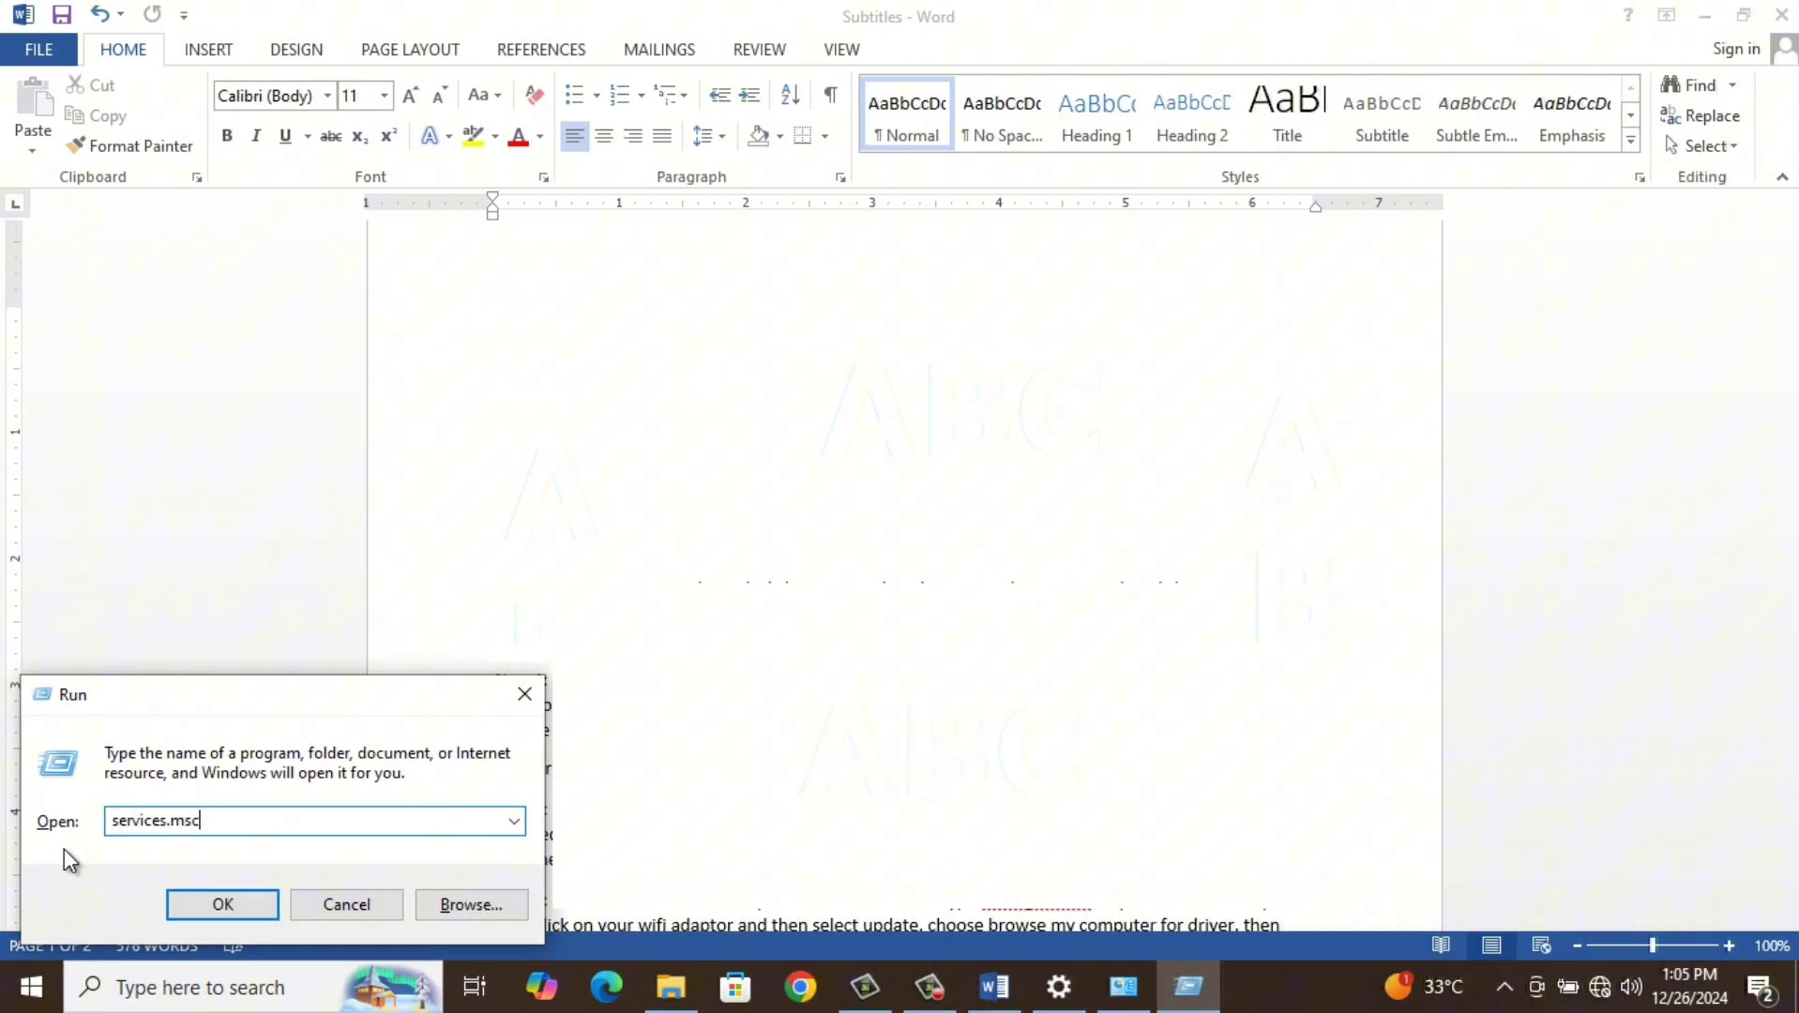
key(Return)
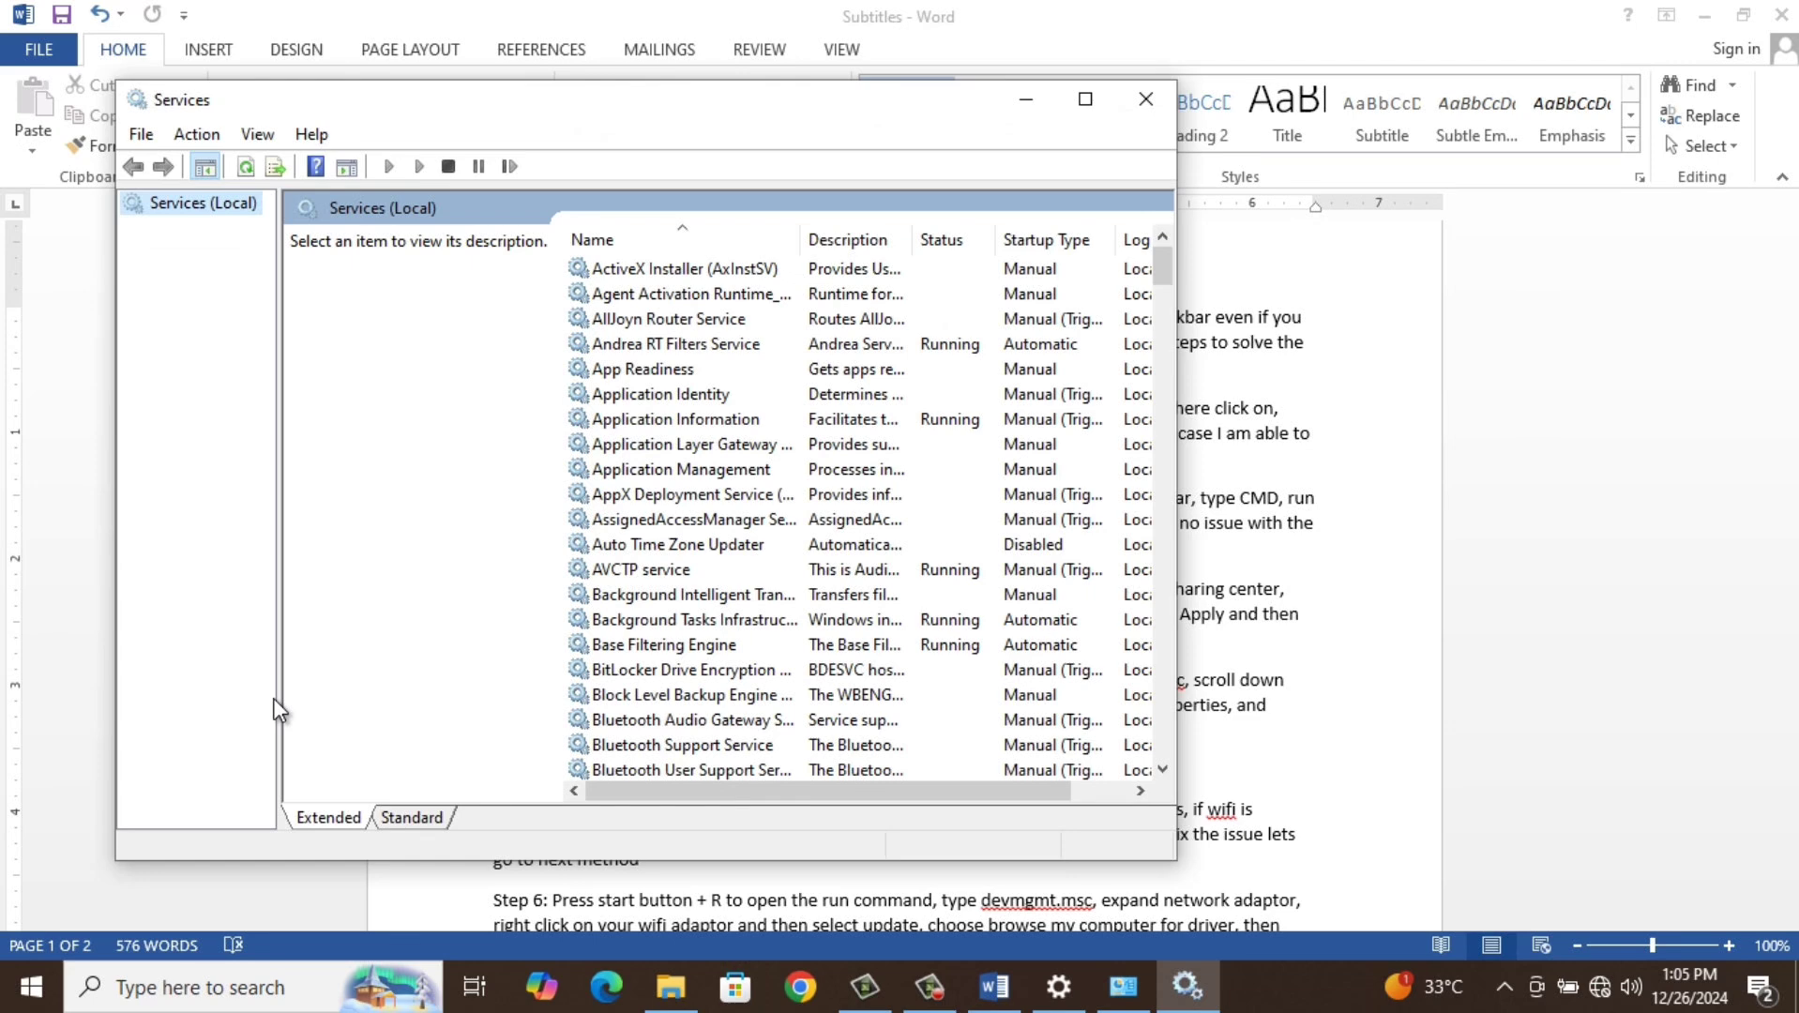
Set the WLAN AutoConfig service's startup type to Automatic and apply it
click(734, 394)
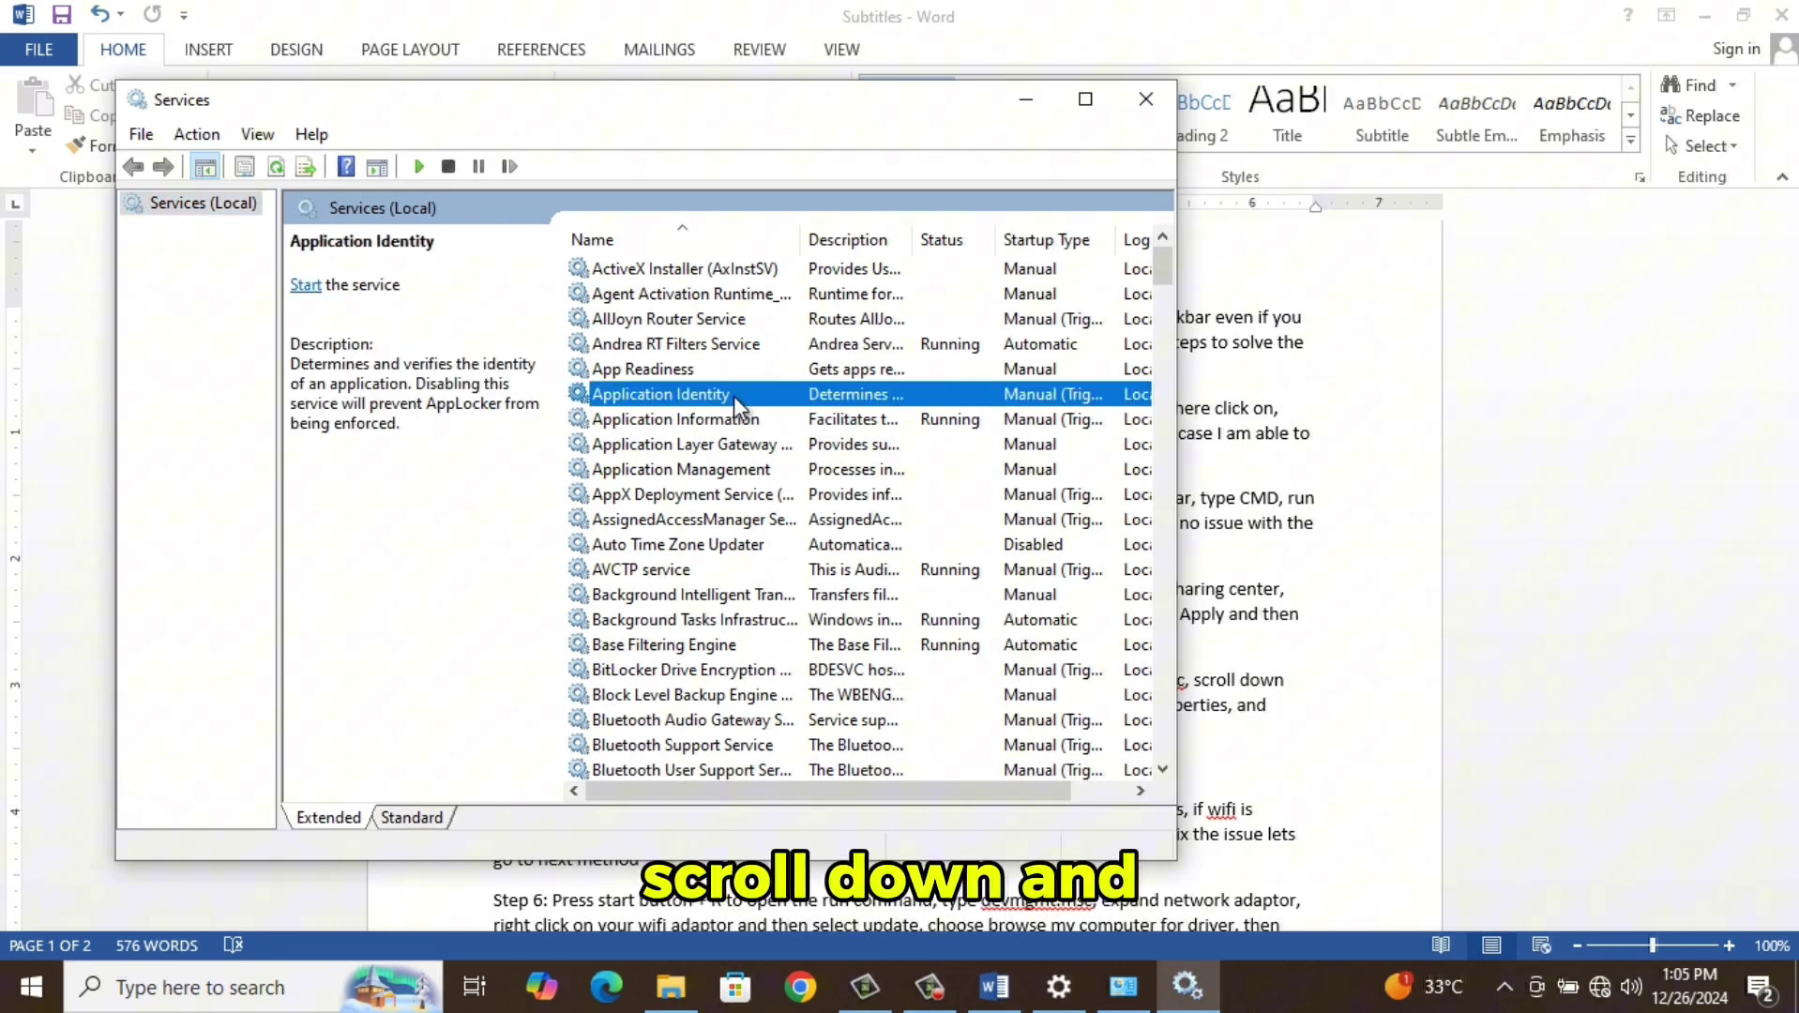
key(w)
scroll(759, 610, down, 10)
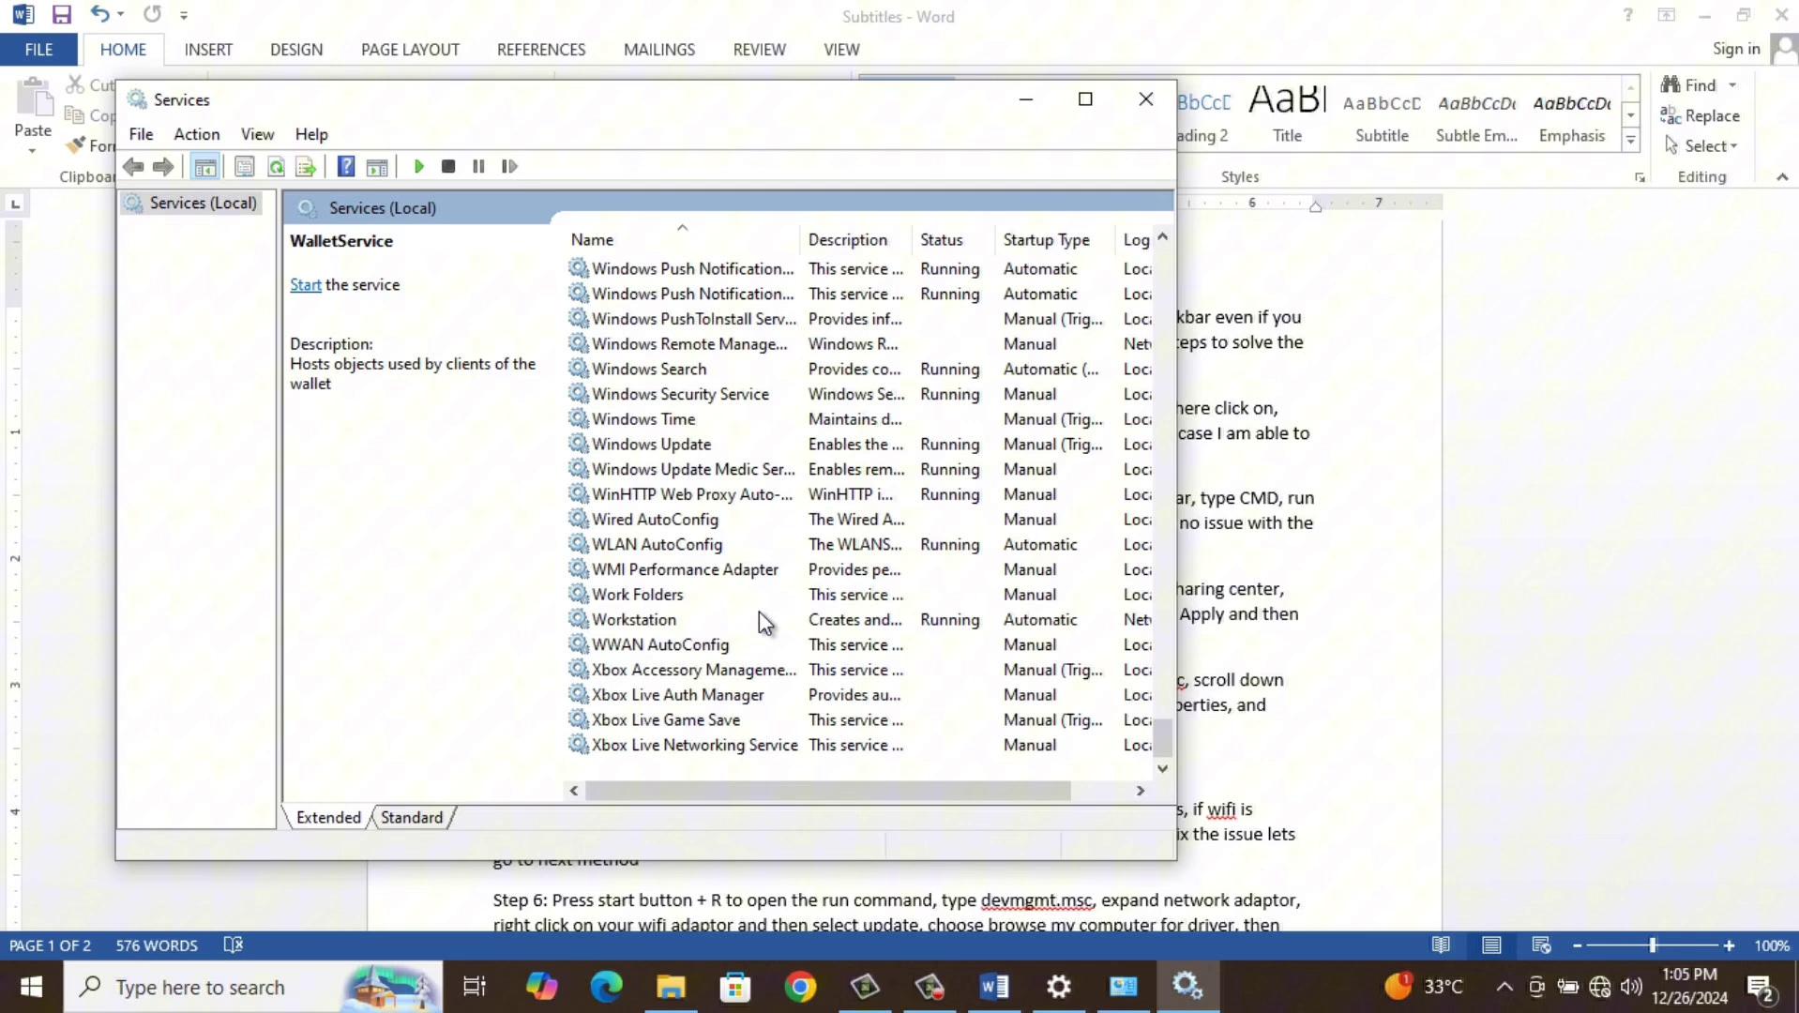
click(724, 548)
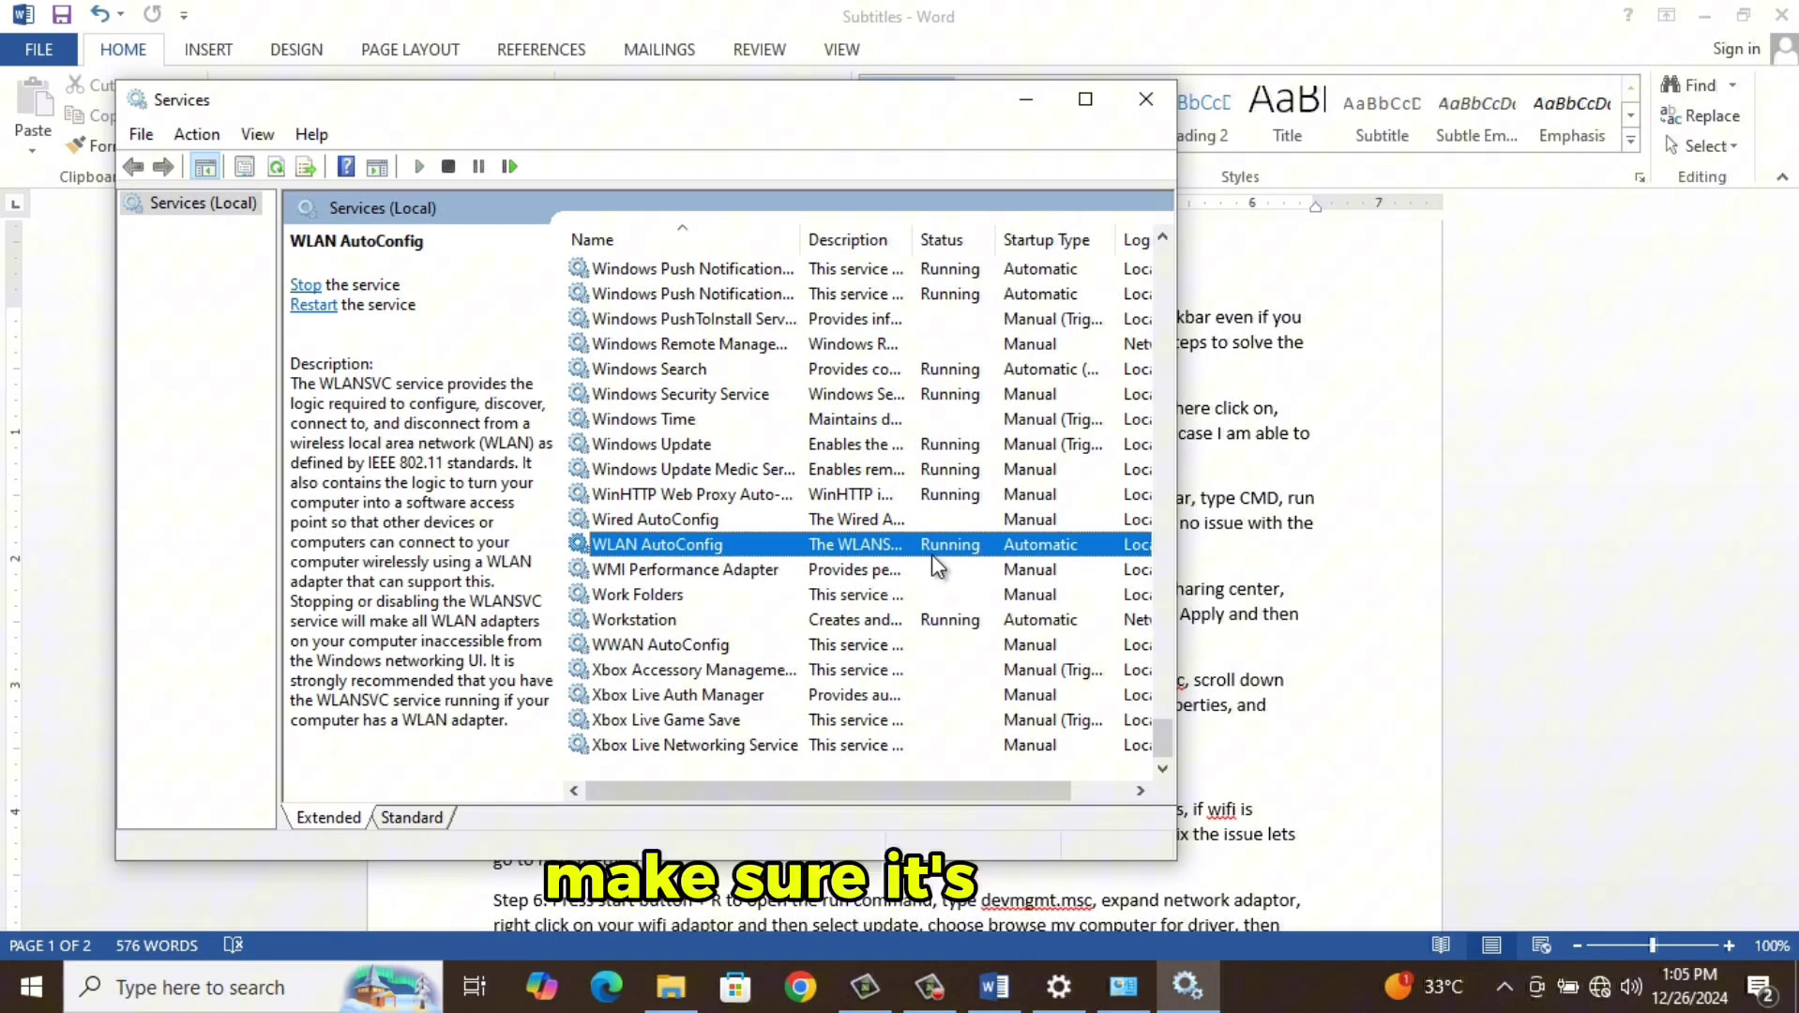
right_click(776, 554)
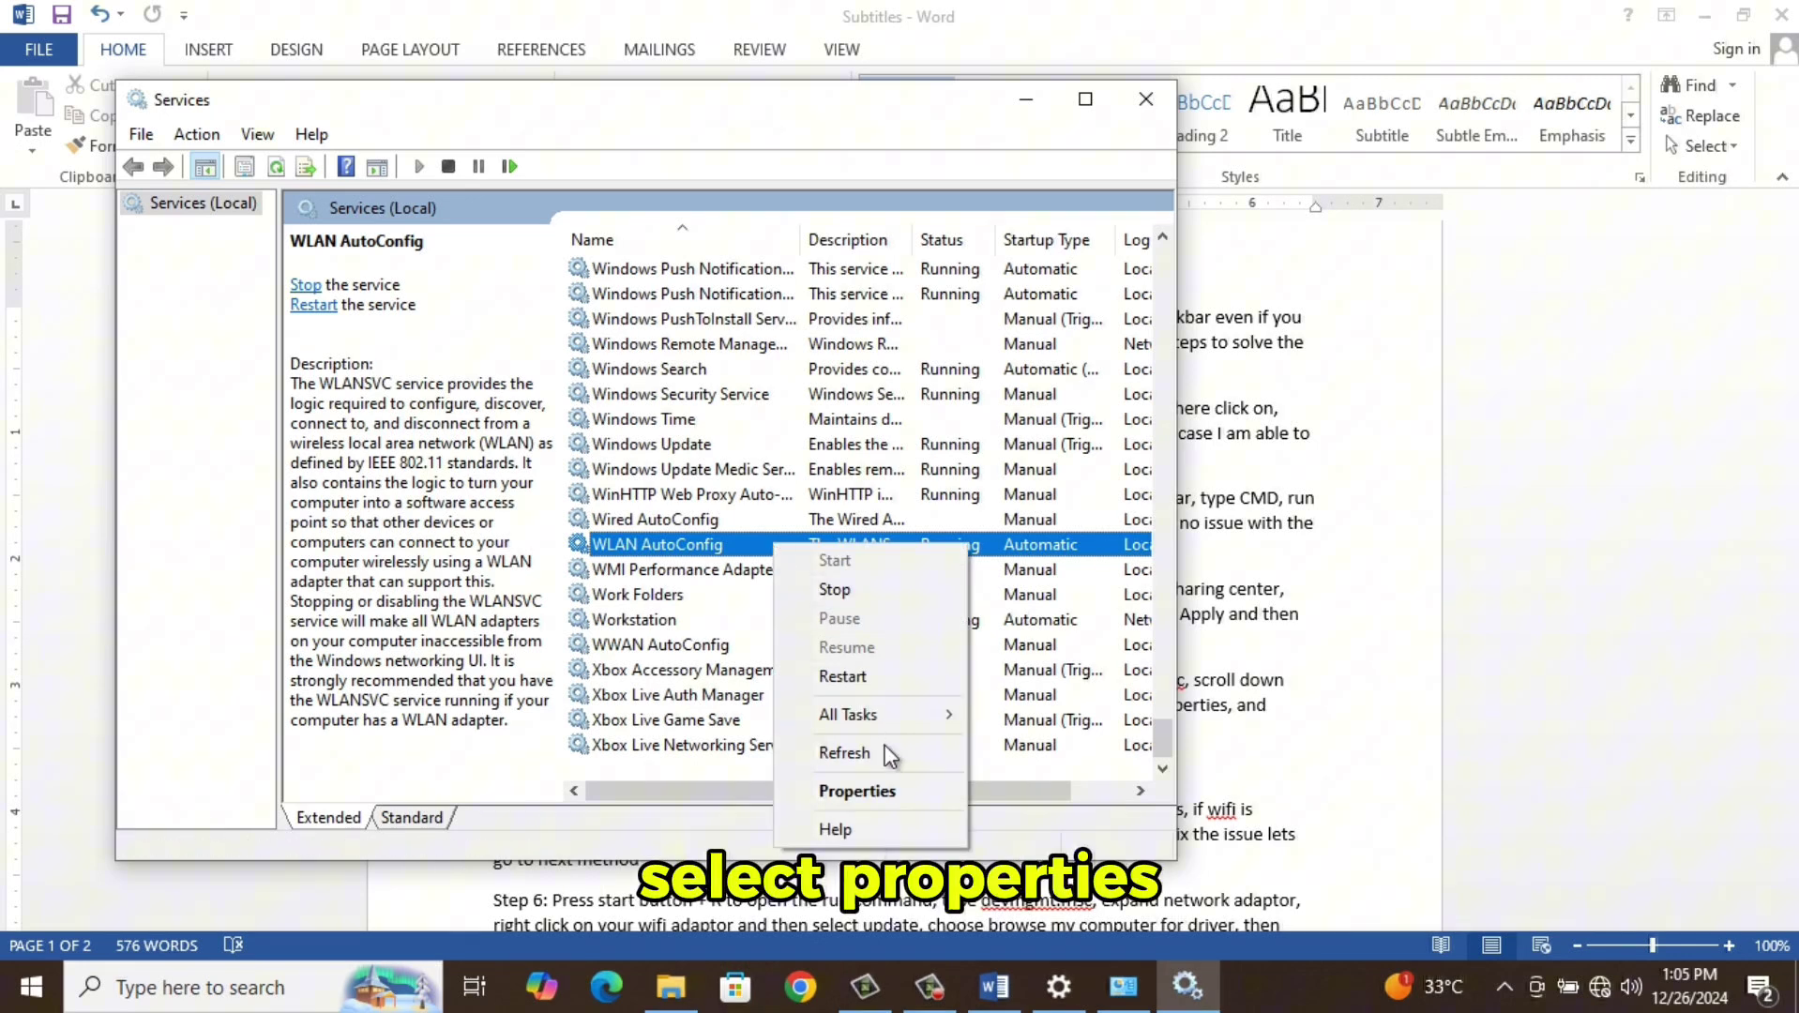
click(918, 789)
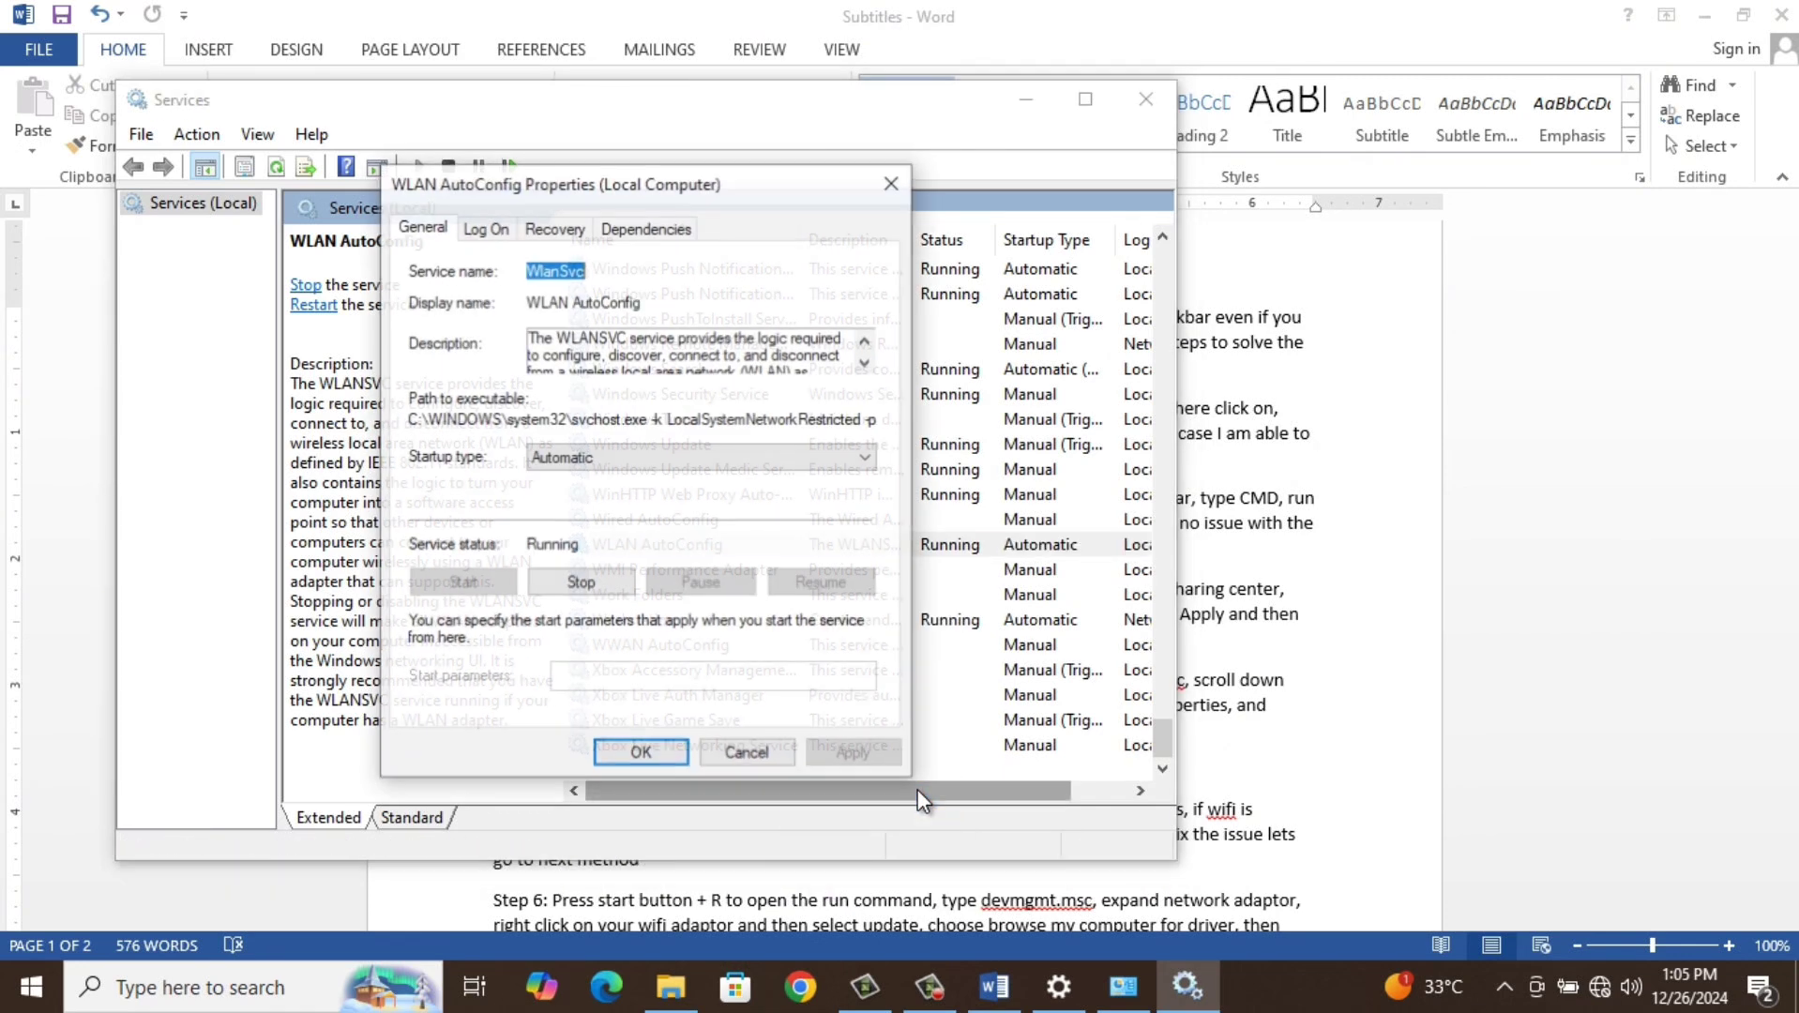
click(665, 458)
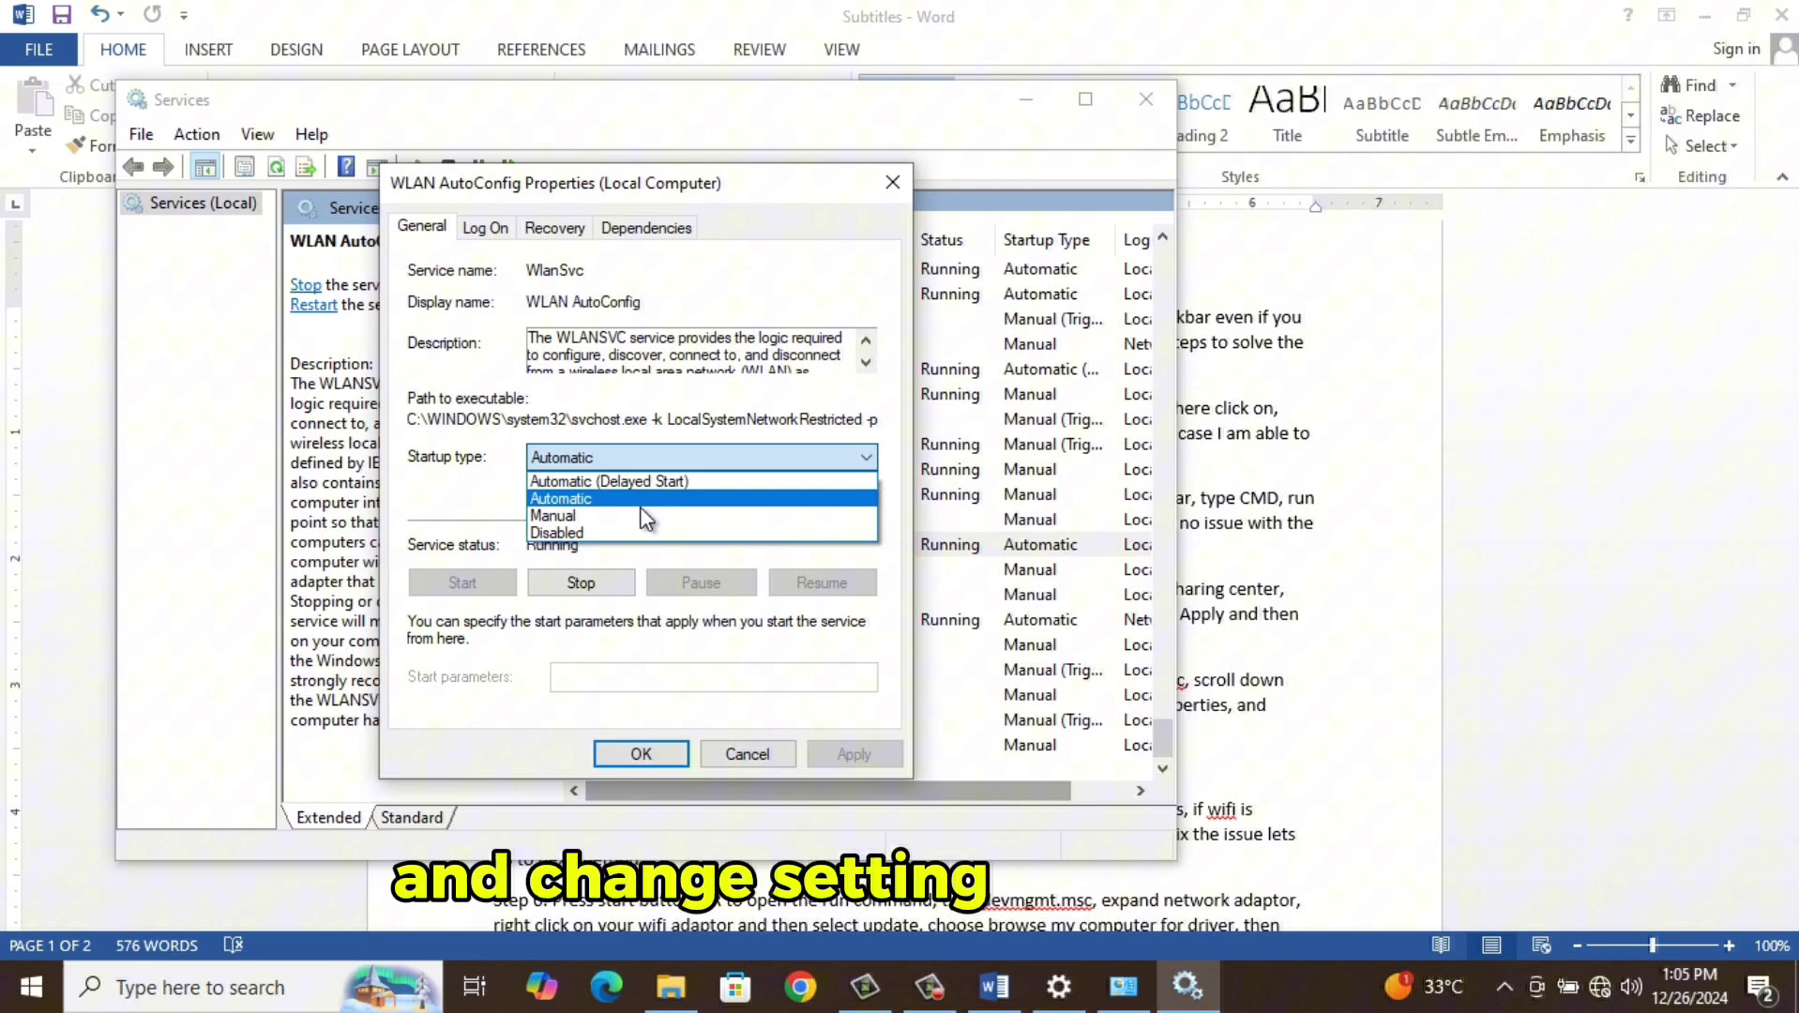
click(638, 501)
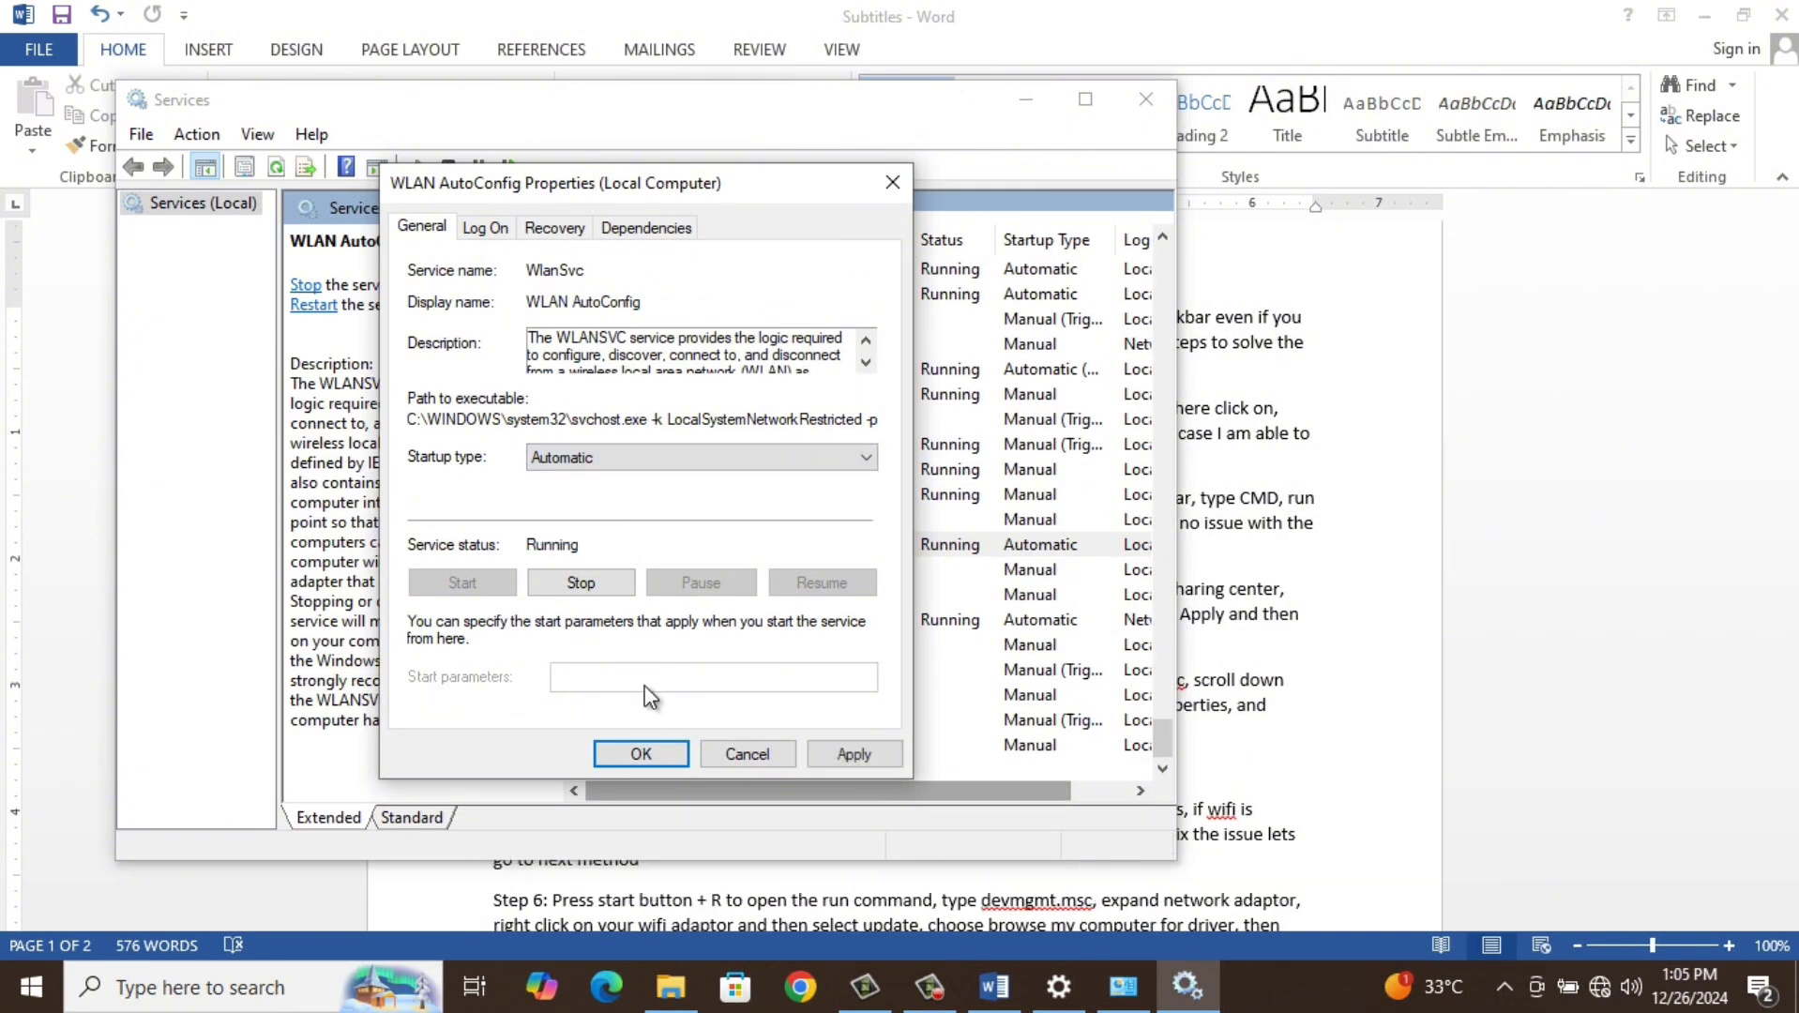
click(842, 759)
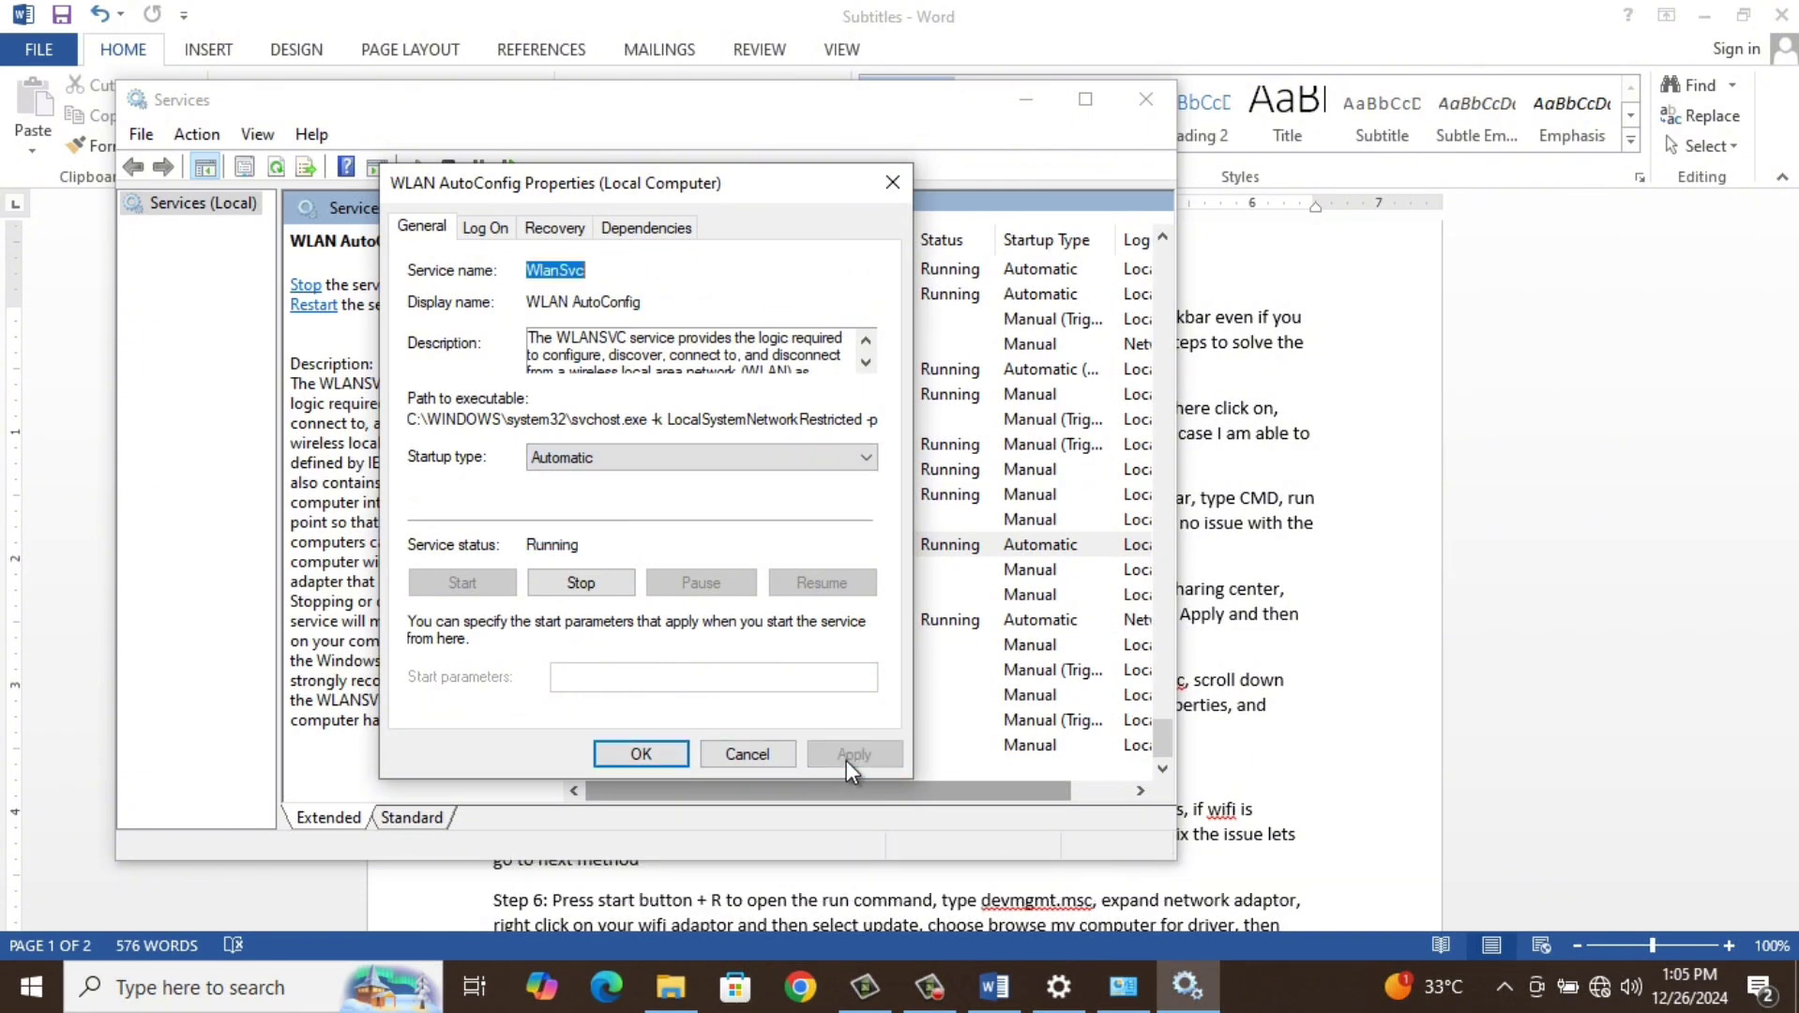
click(650, 753)
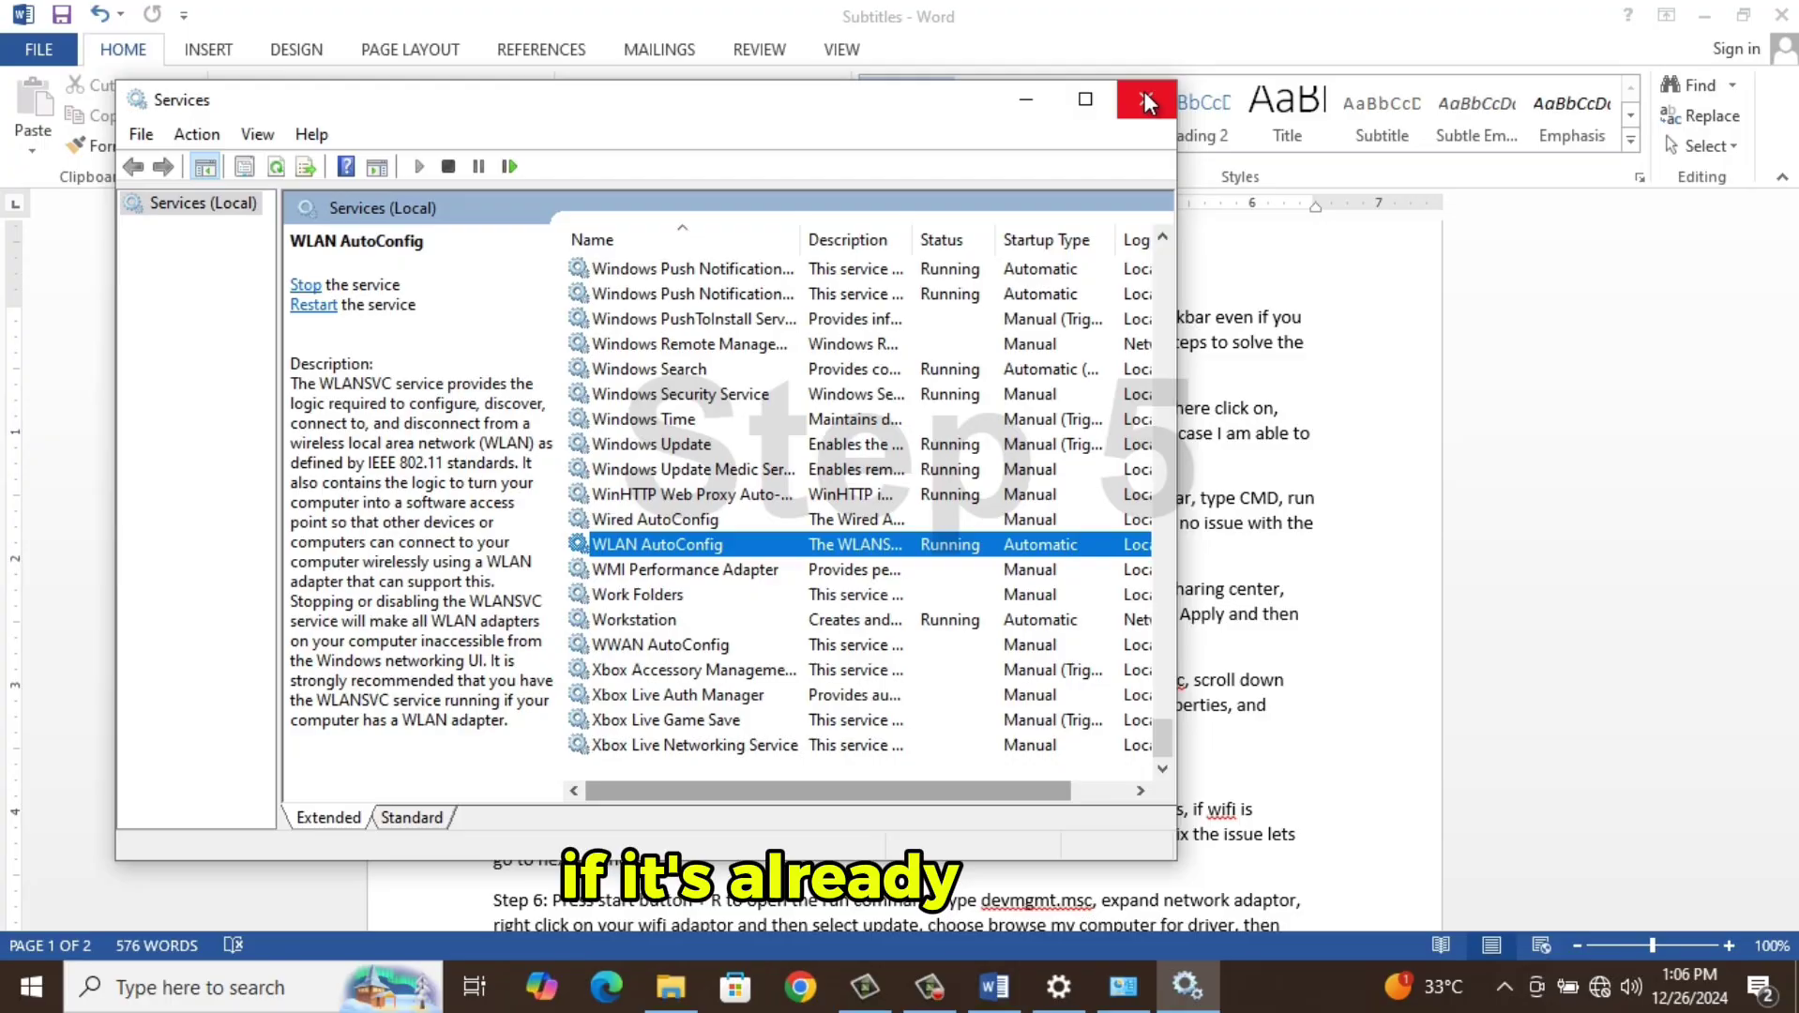
Close Services and enable the disabled Wi-Fi adapter in the network adapter list
click(1146, 97)
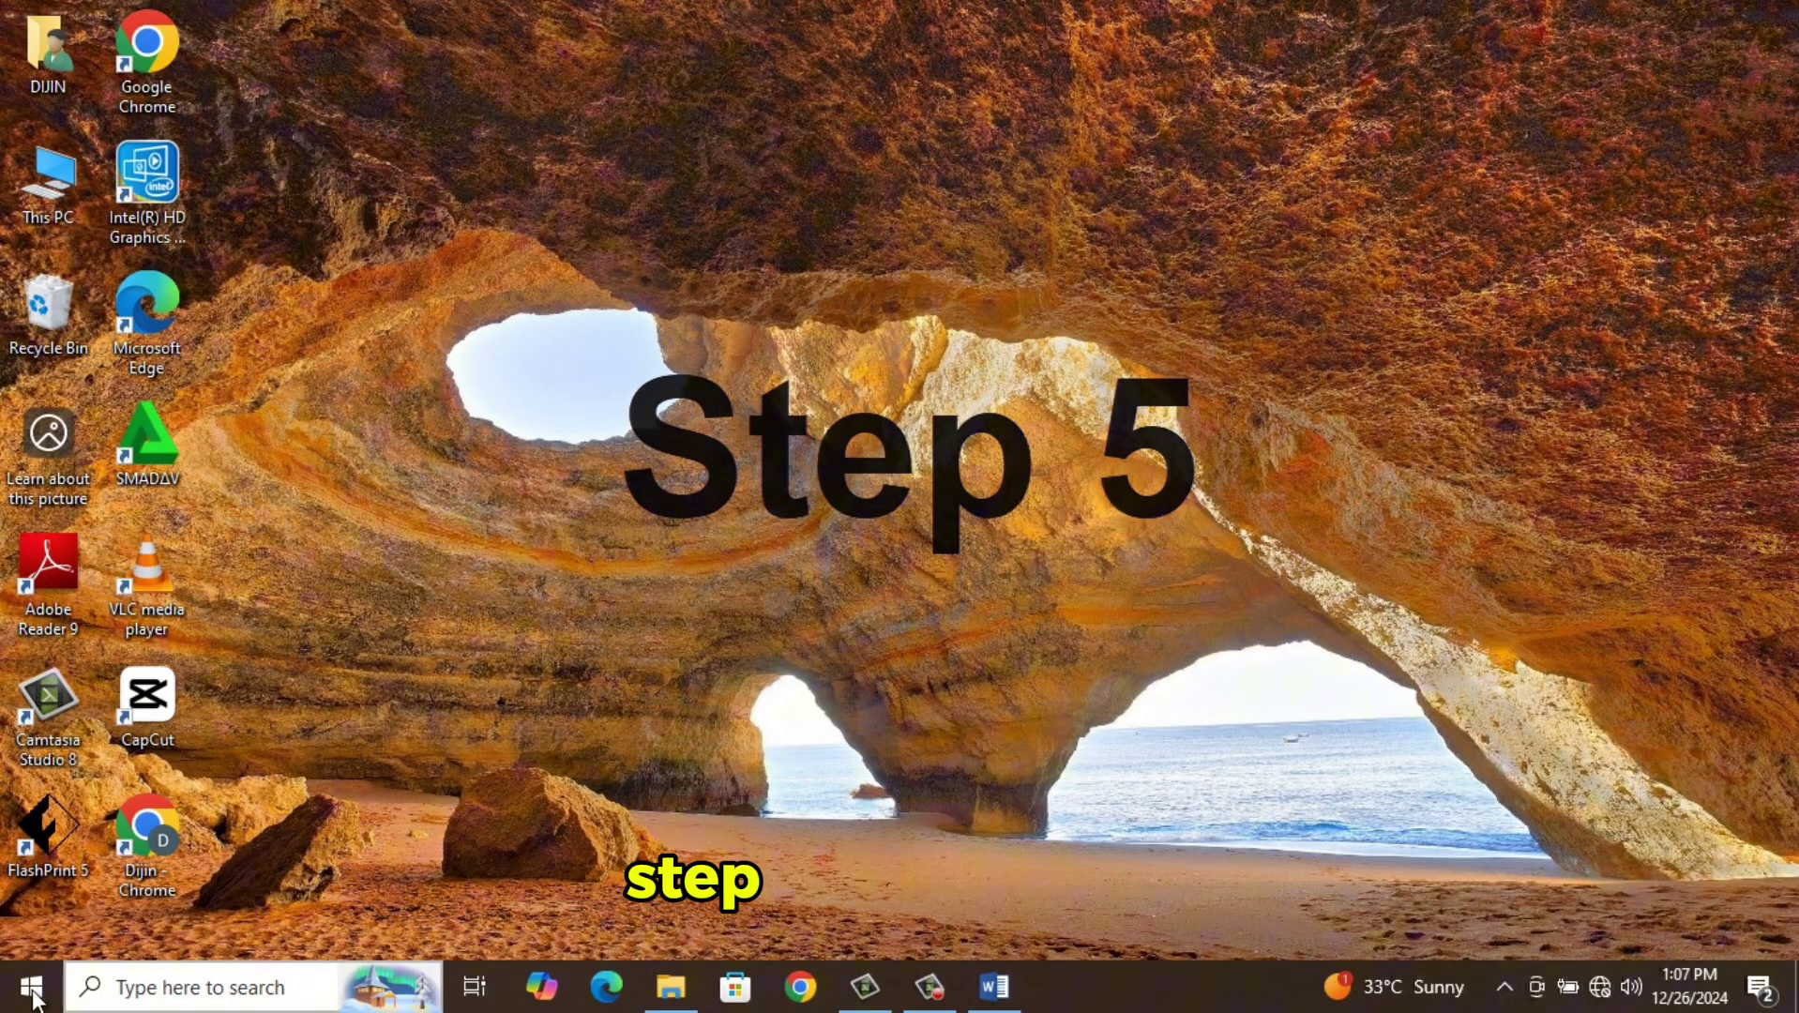
click(22, 994)
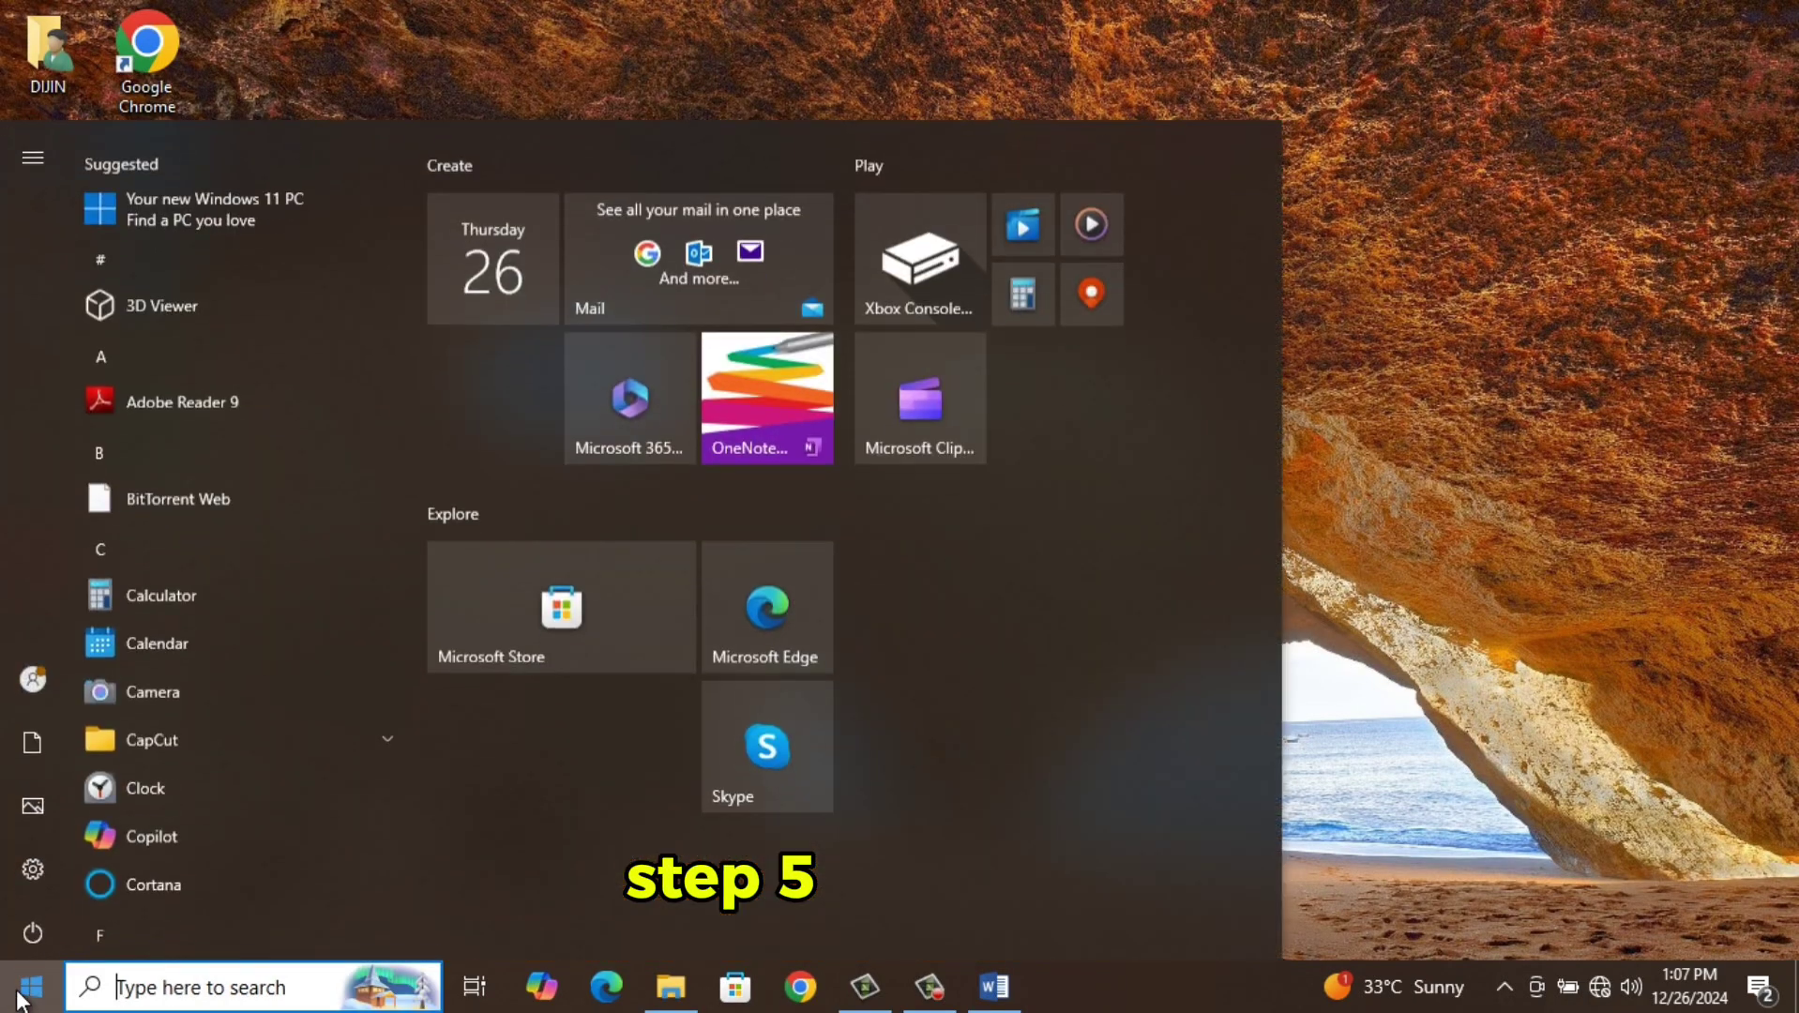
click(31, 862)
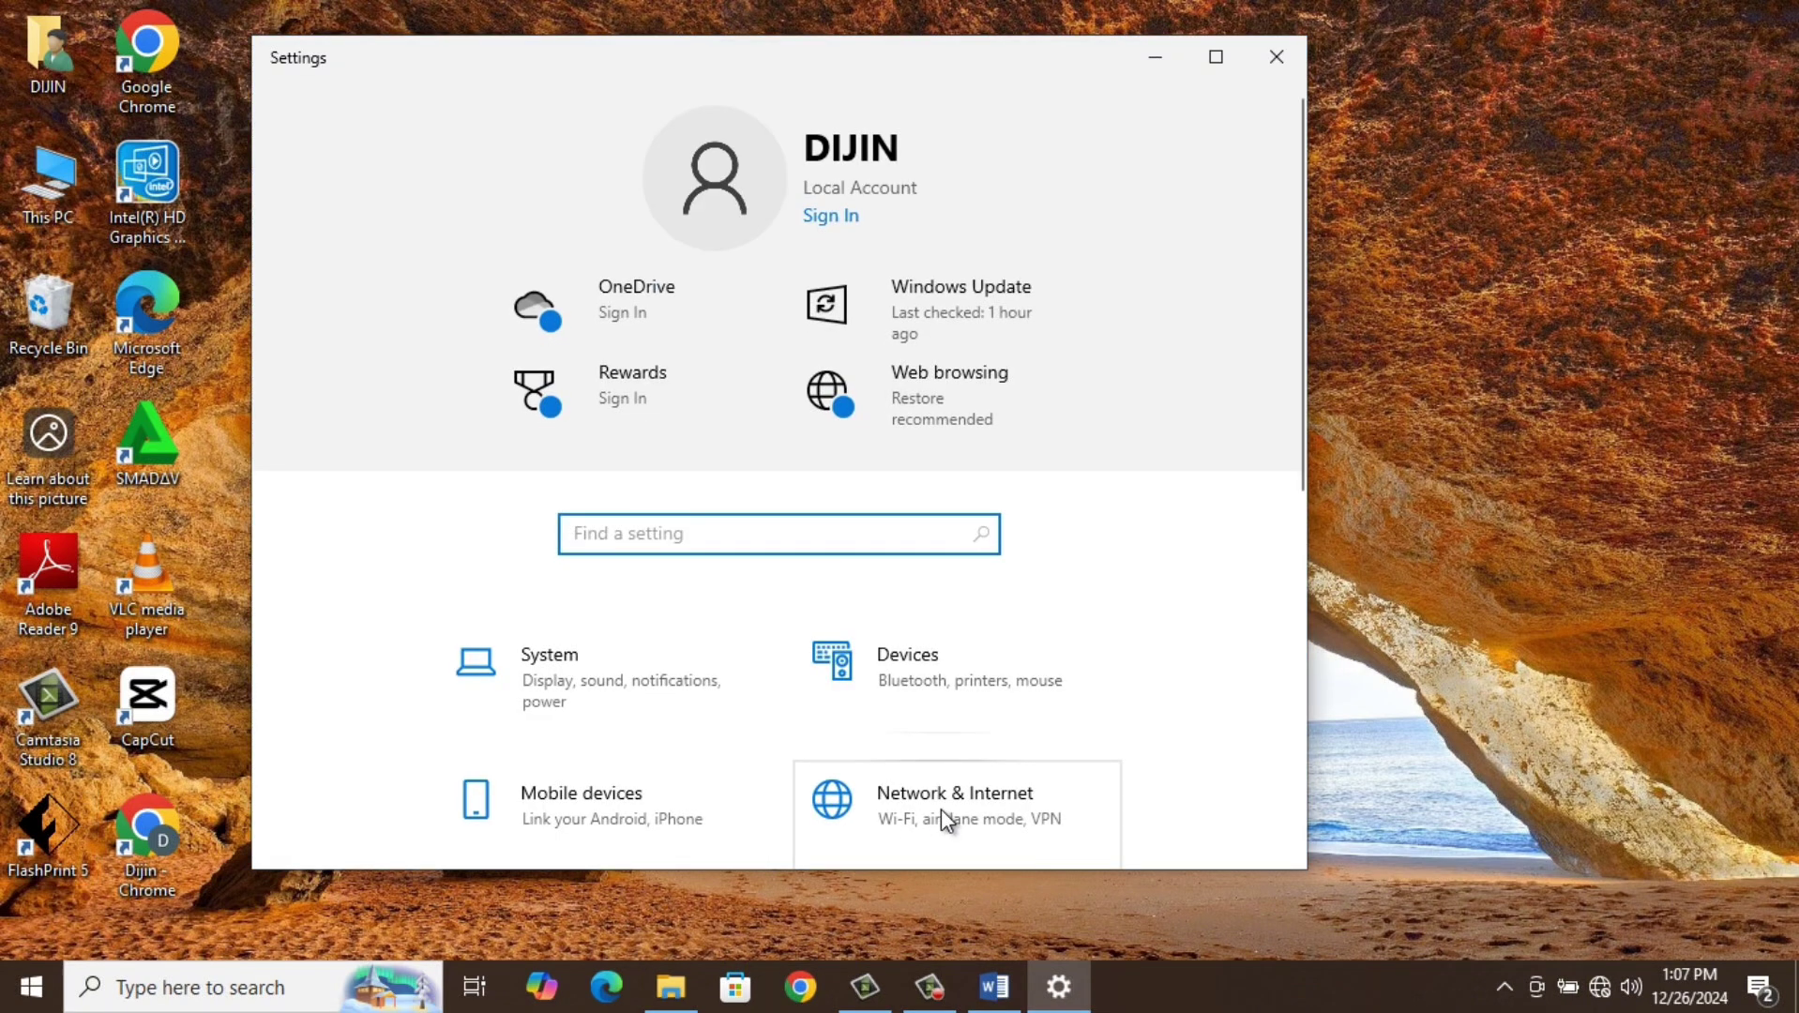
click(940, 808)
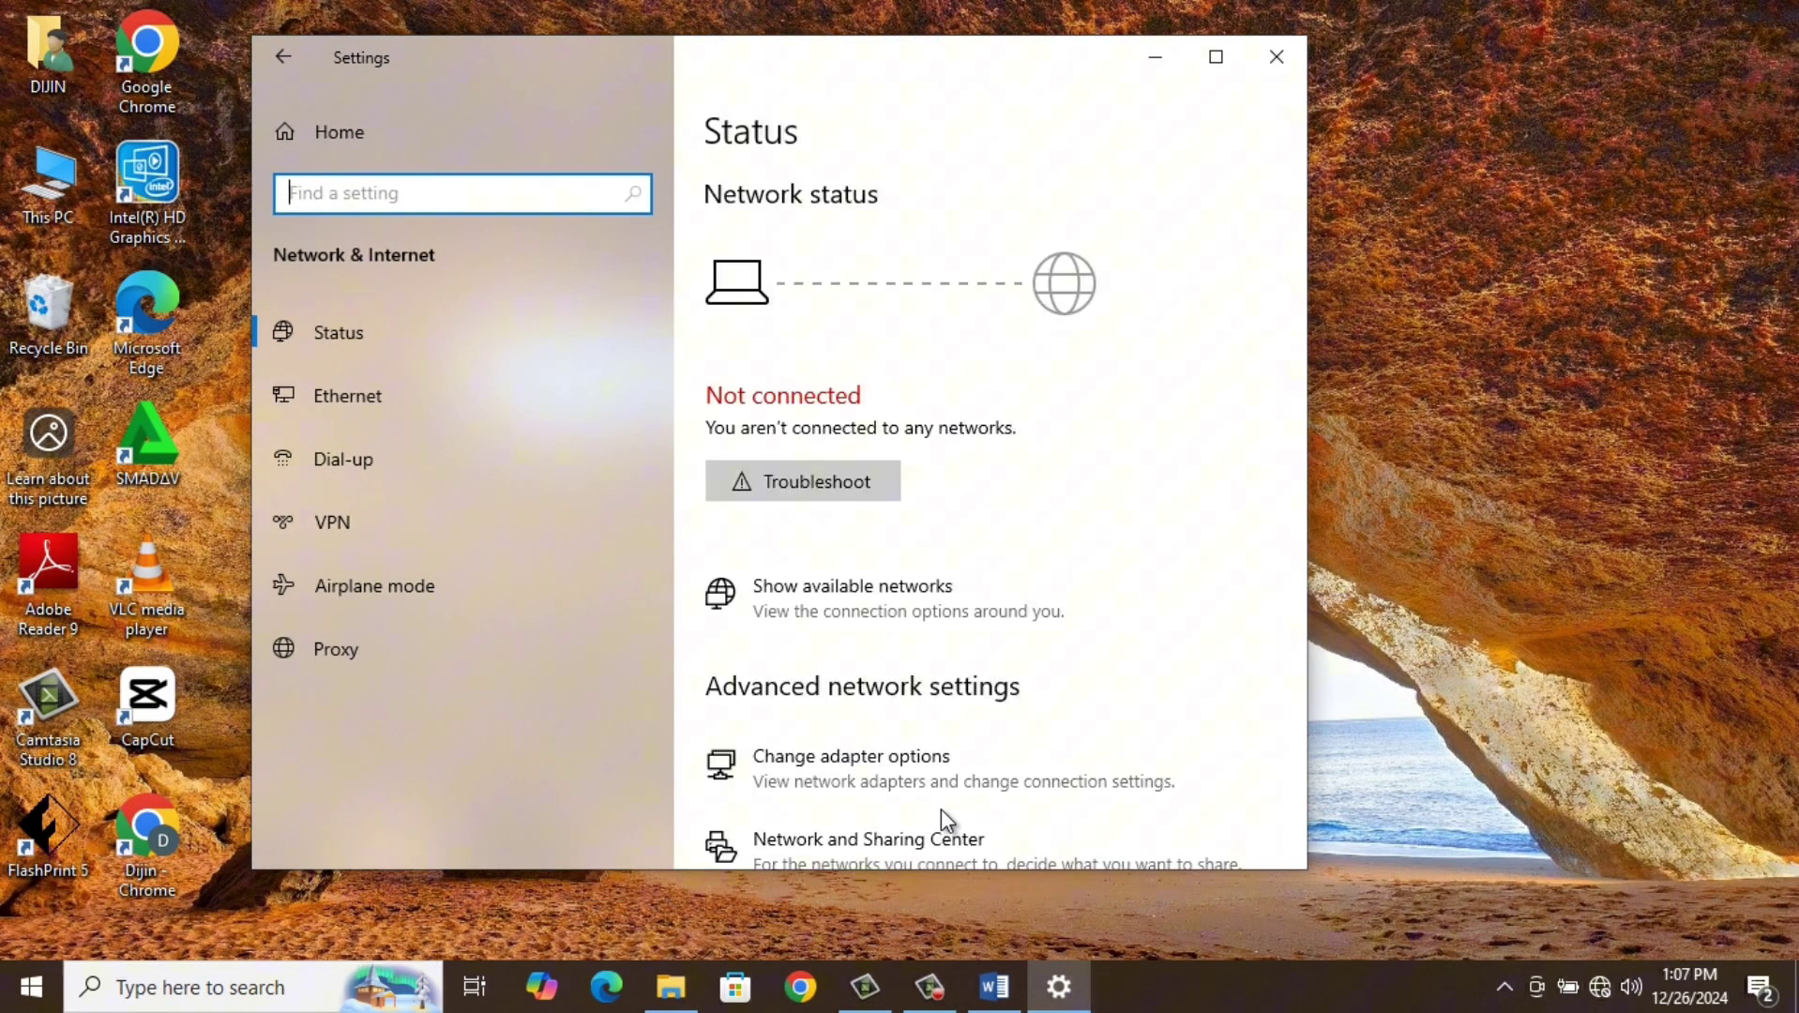
scroll(973, 760, down, 2)
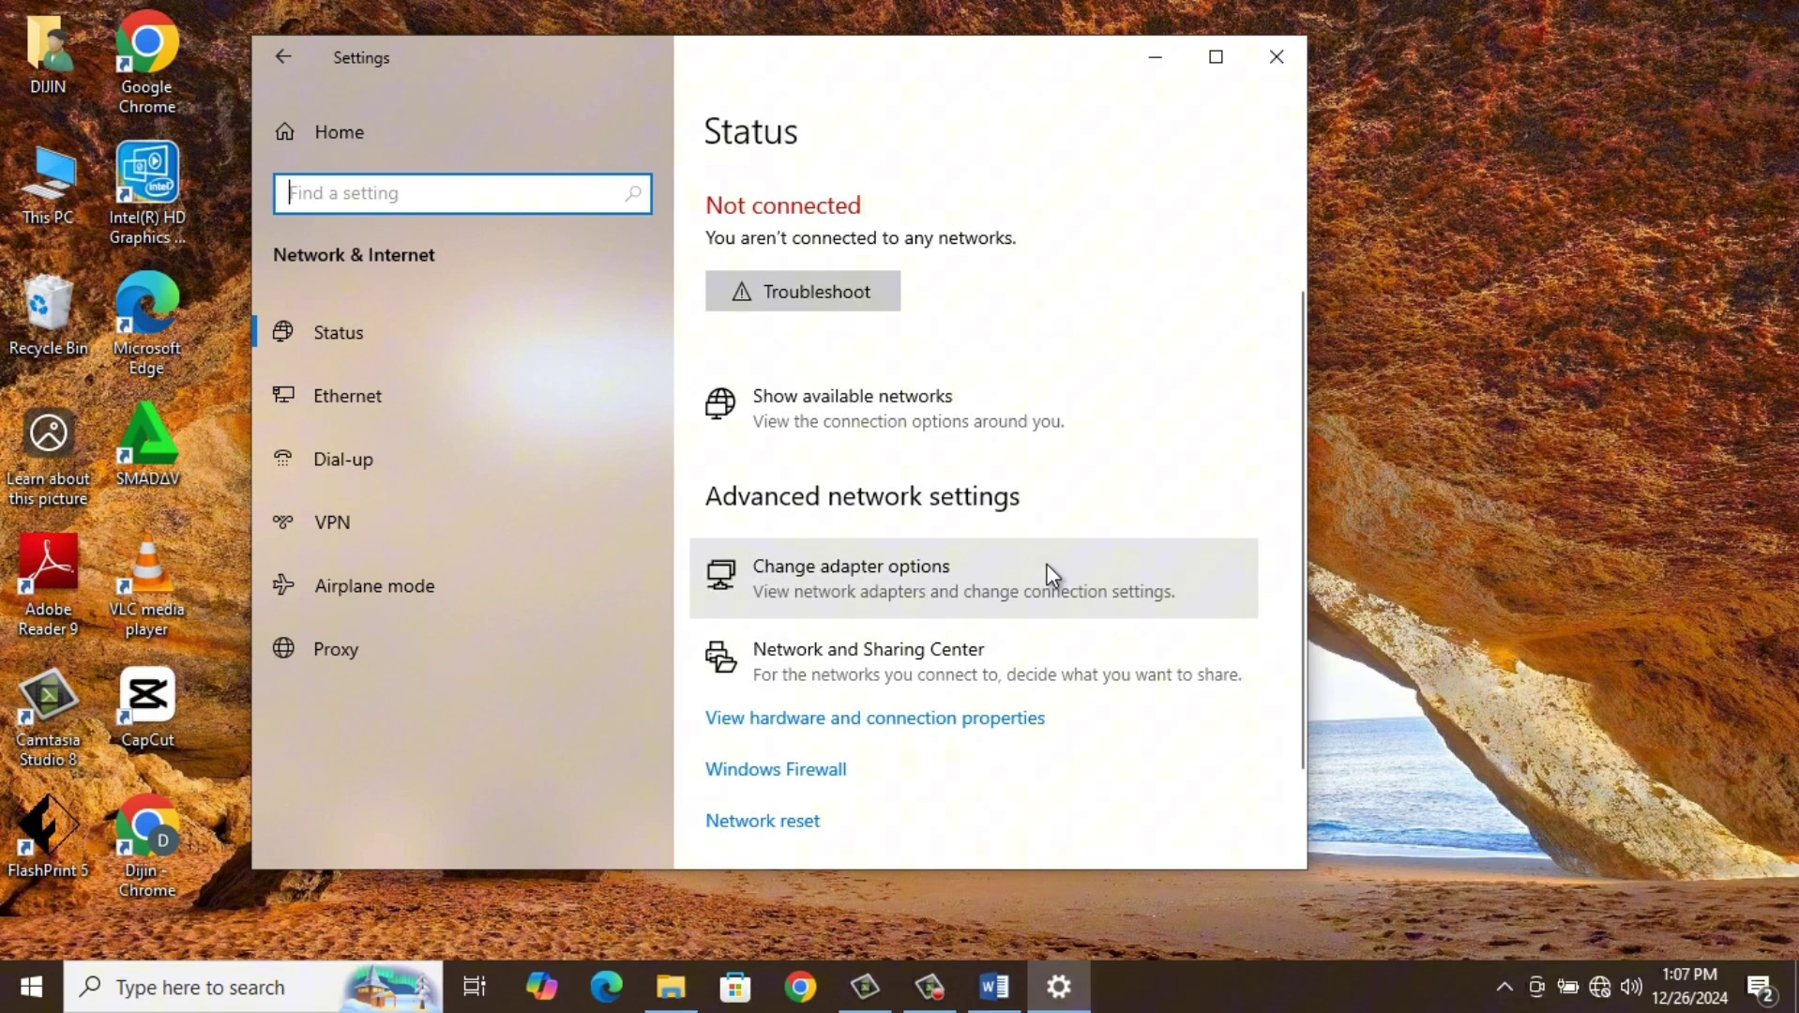
click(1007, 564)
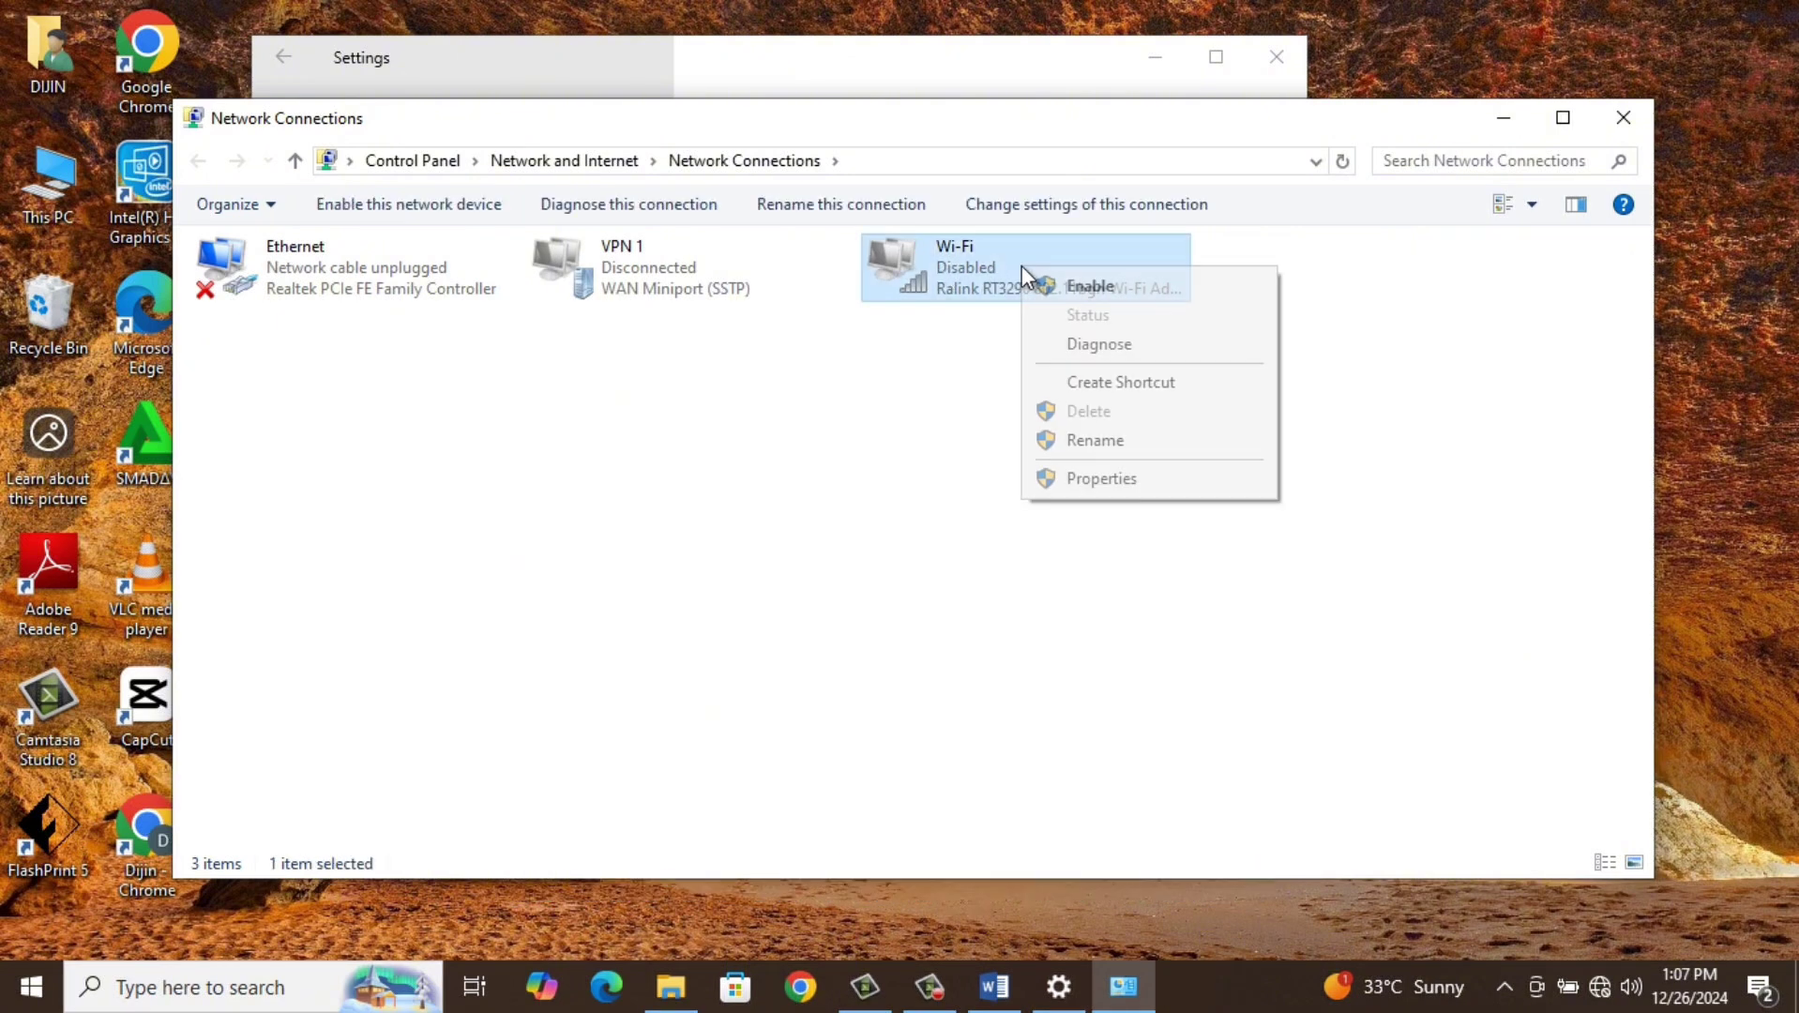
right_click(1022, 265)
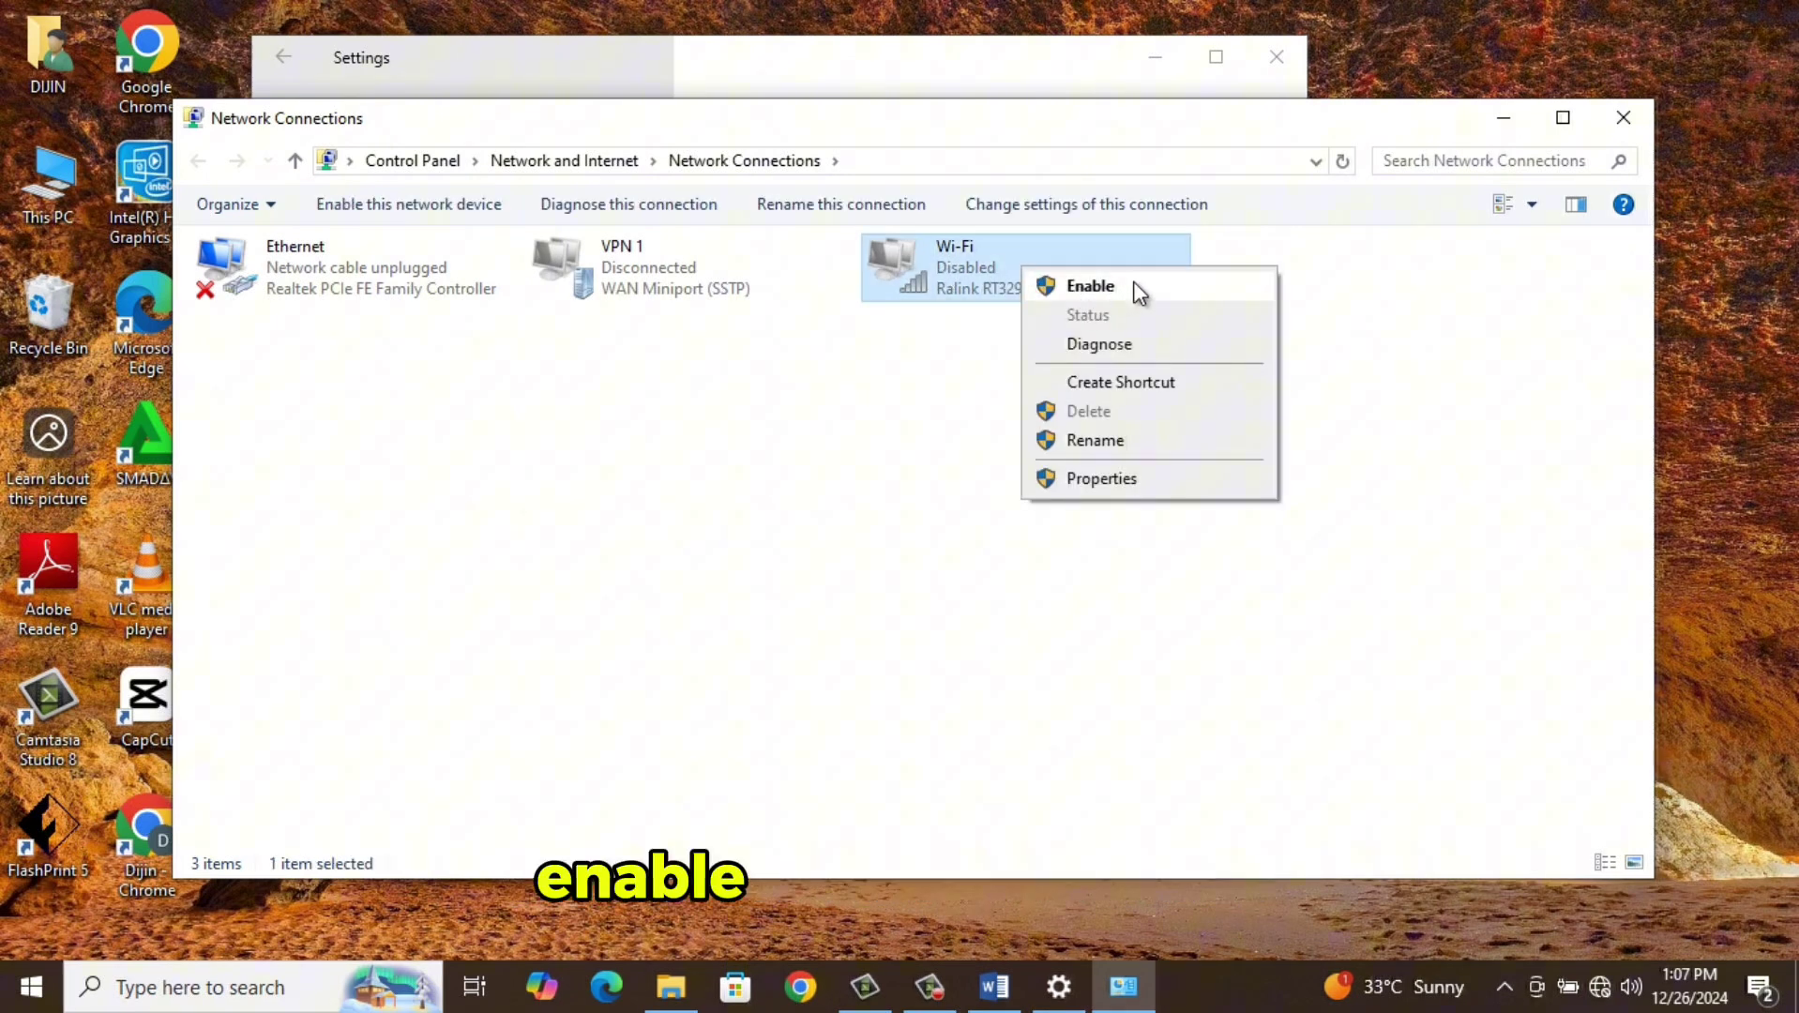
click(1091, 286)
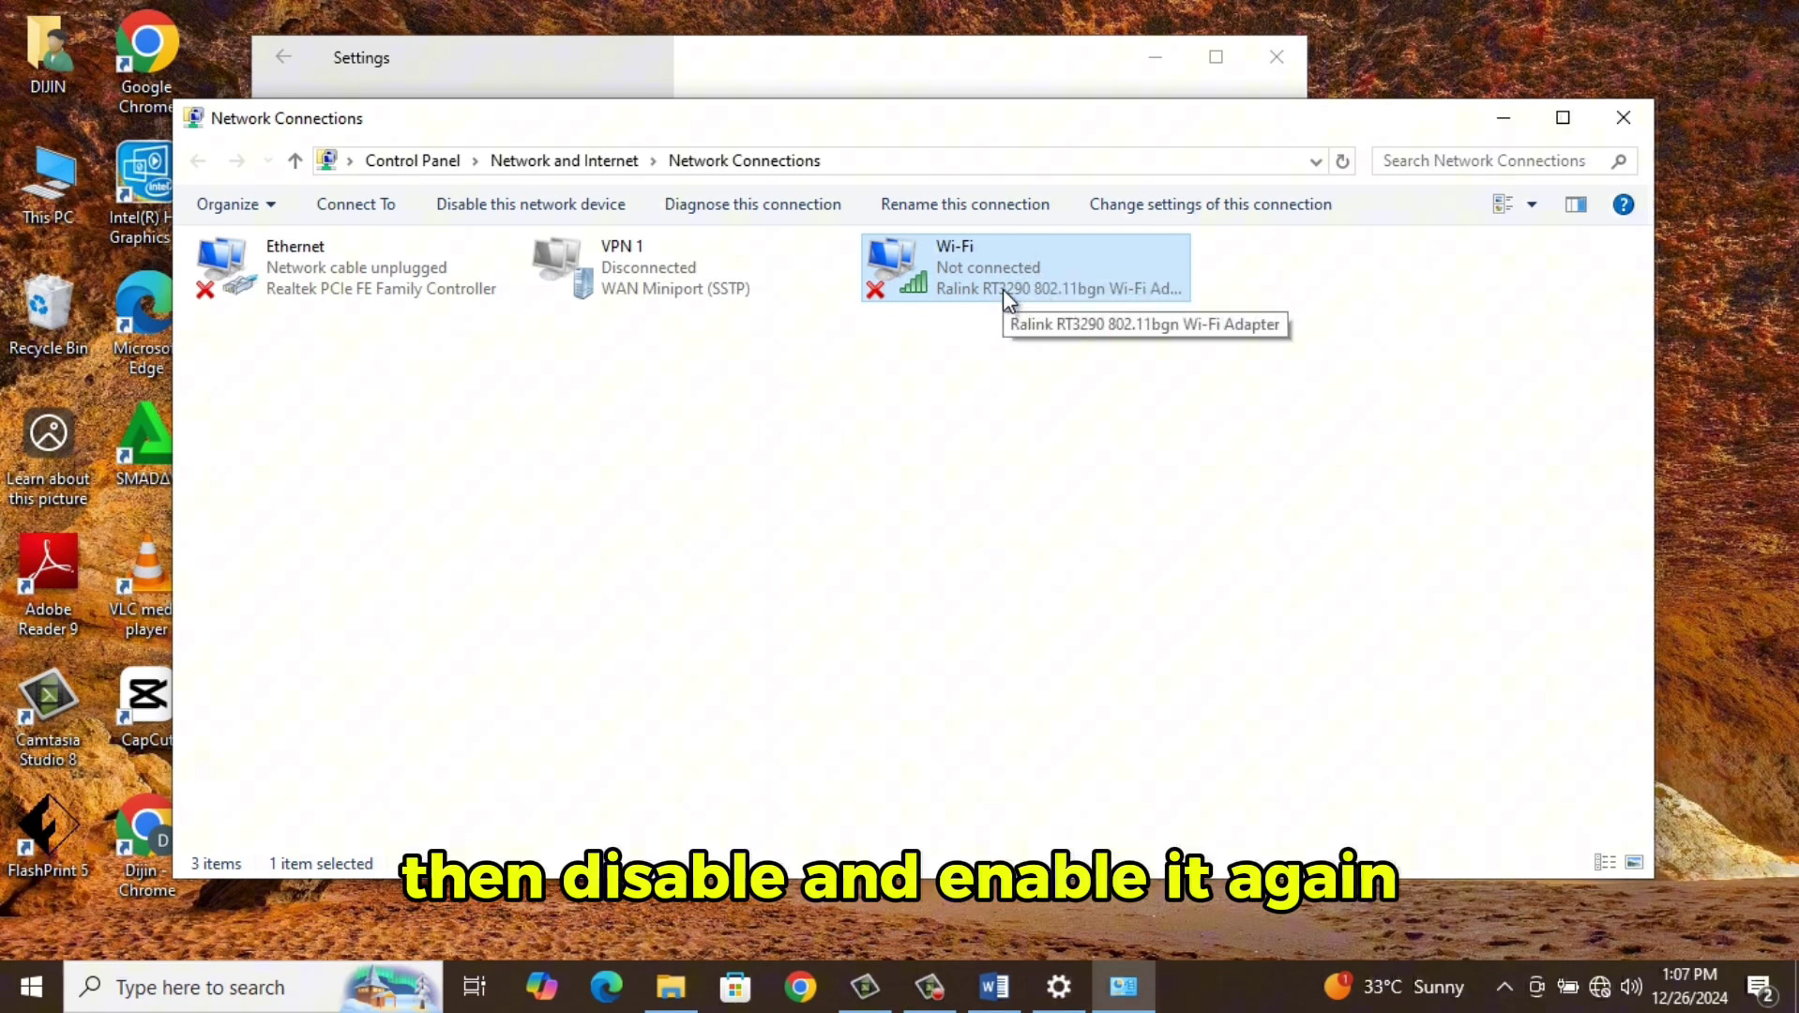
Disable the Wi-Fi adapter, then enable it again
right_click(1057, 251)
click(1106, 278)
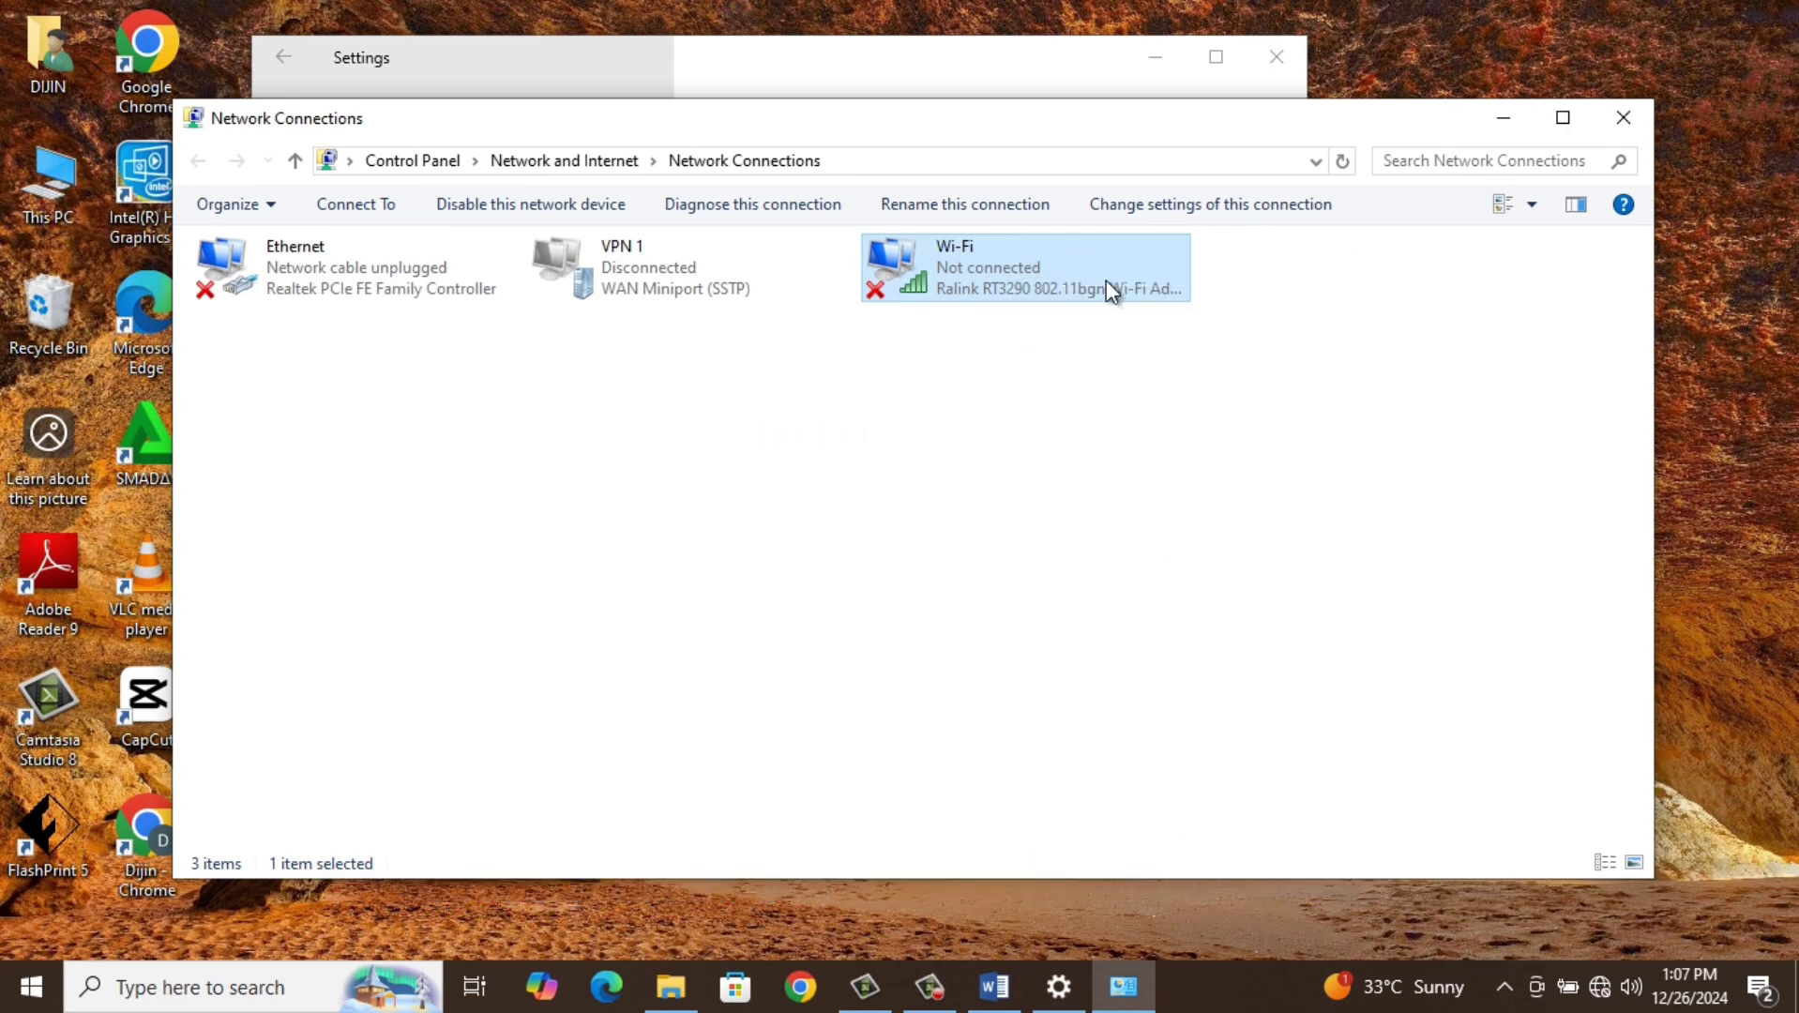
right_click(1037, 249)
click(1092, 271)
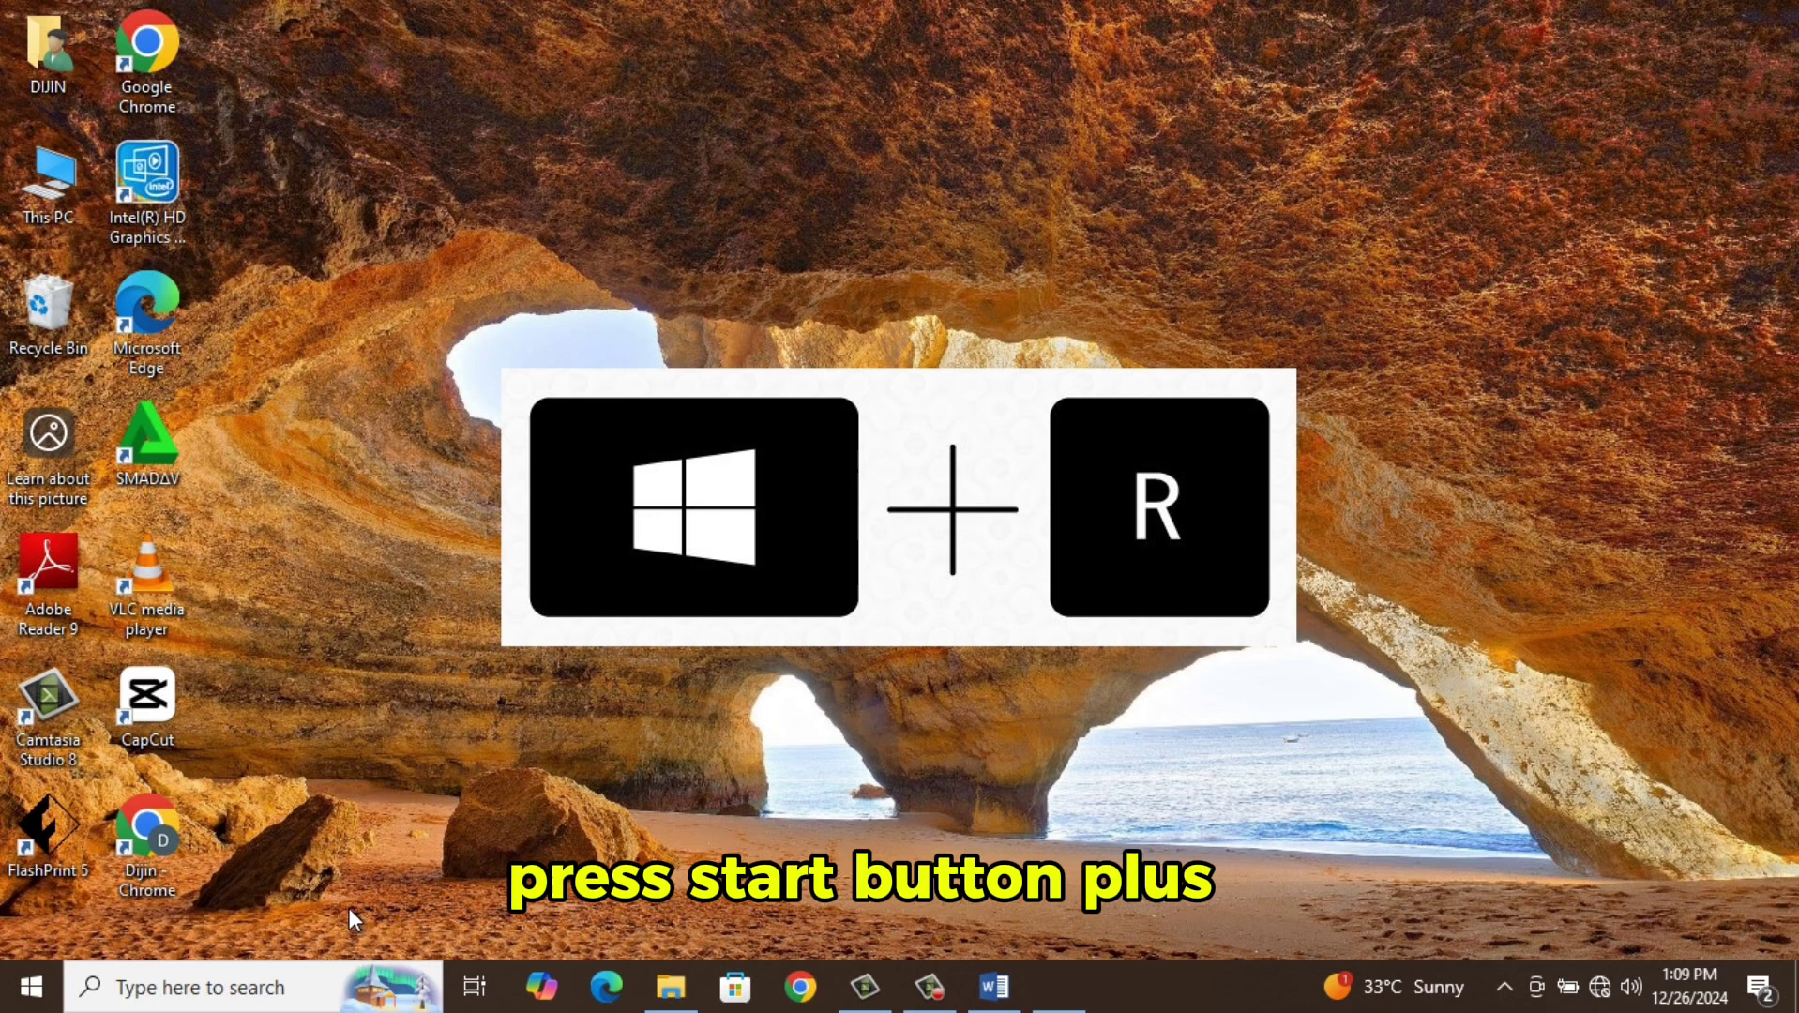
Run devmgmt from the Run dialog to open Device Manager
key(super+r)
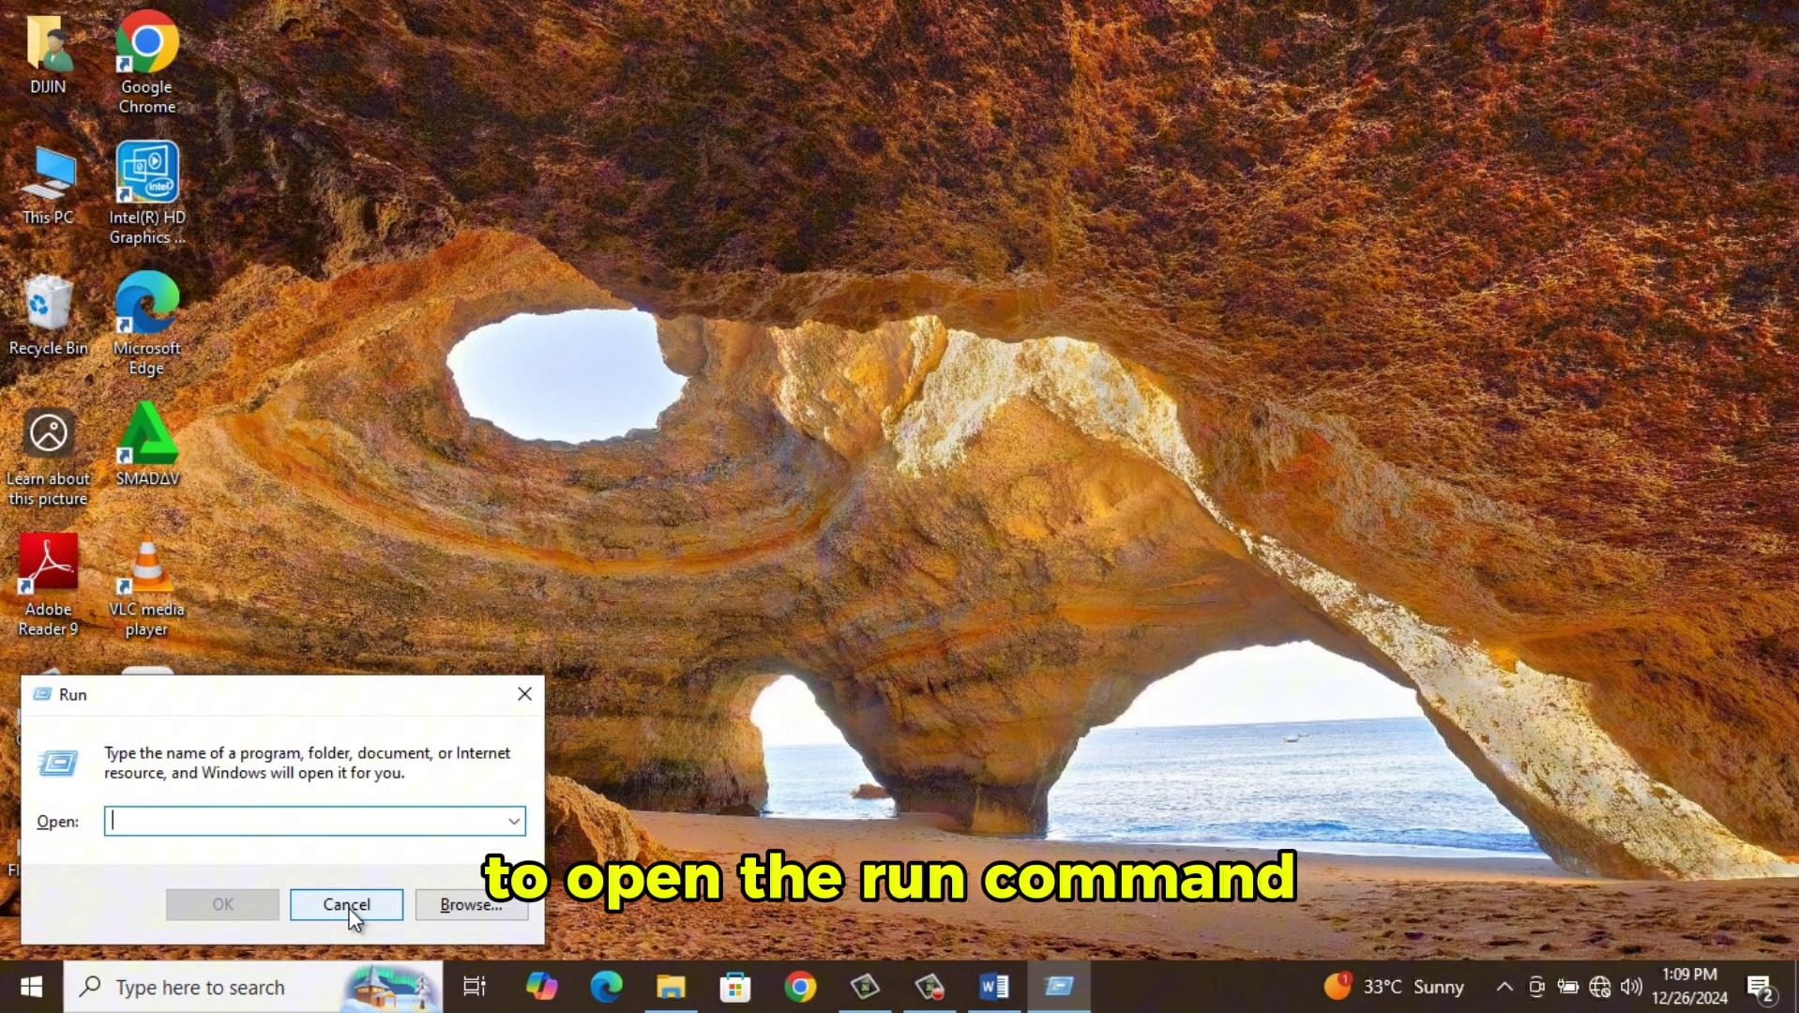
text(devm)
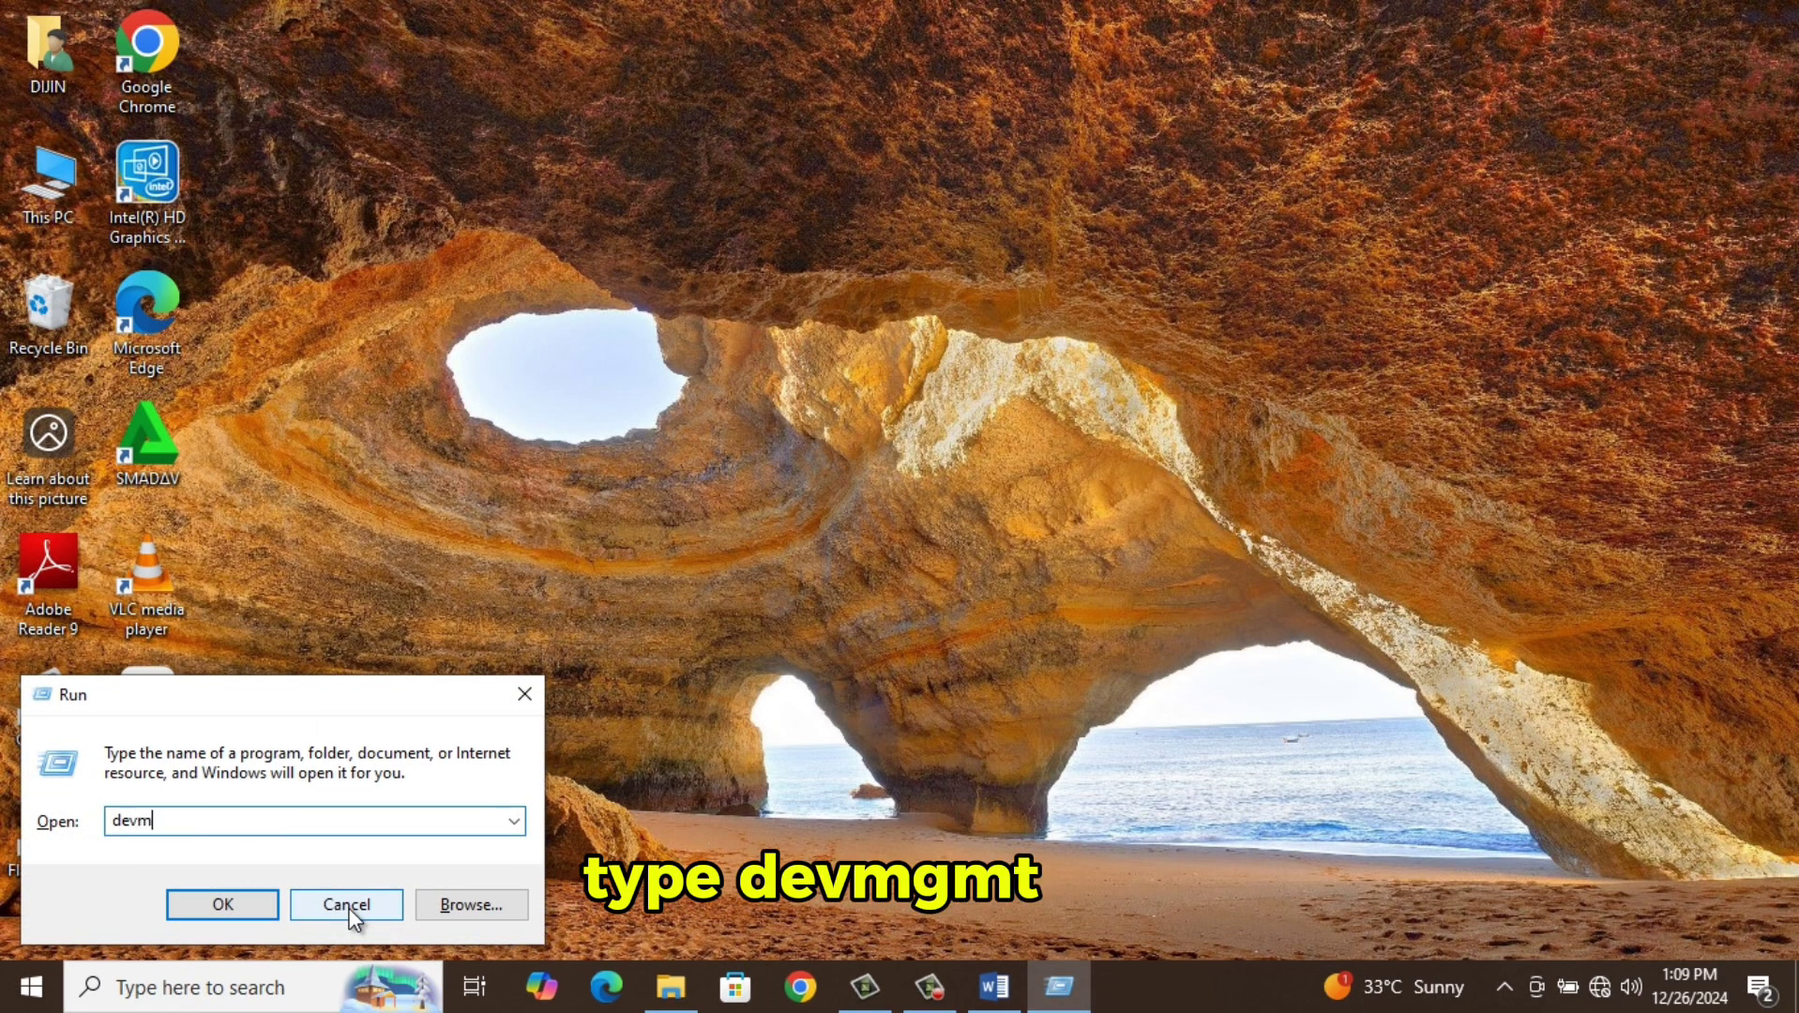
text(gmt.msc)
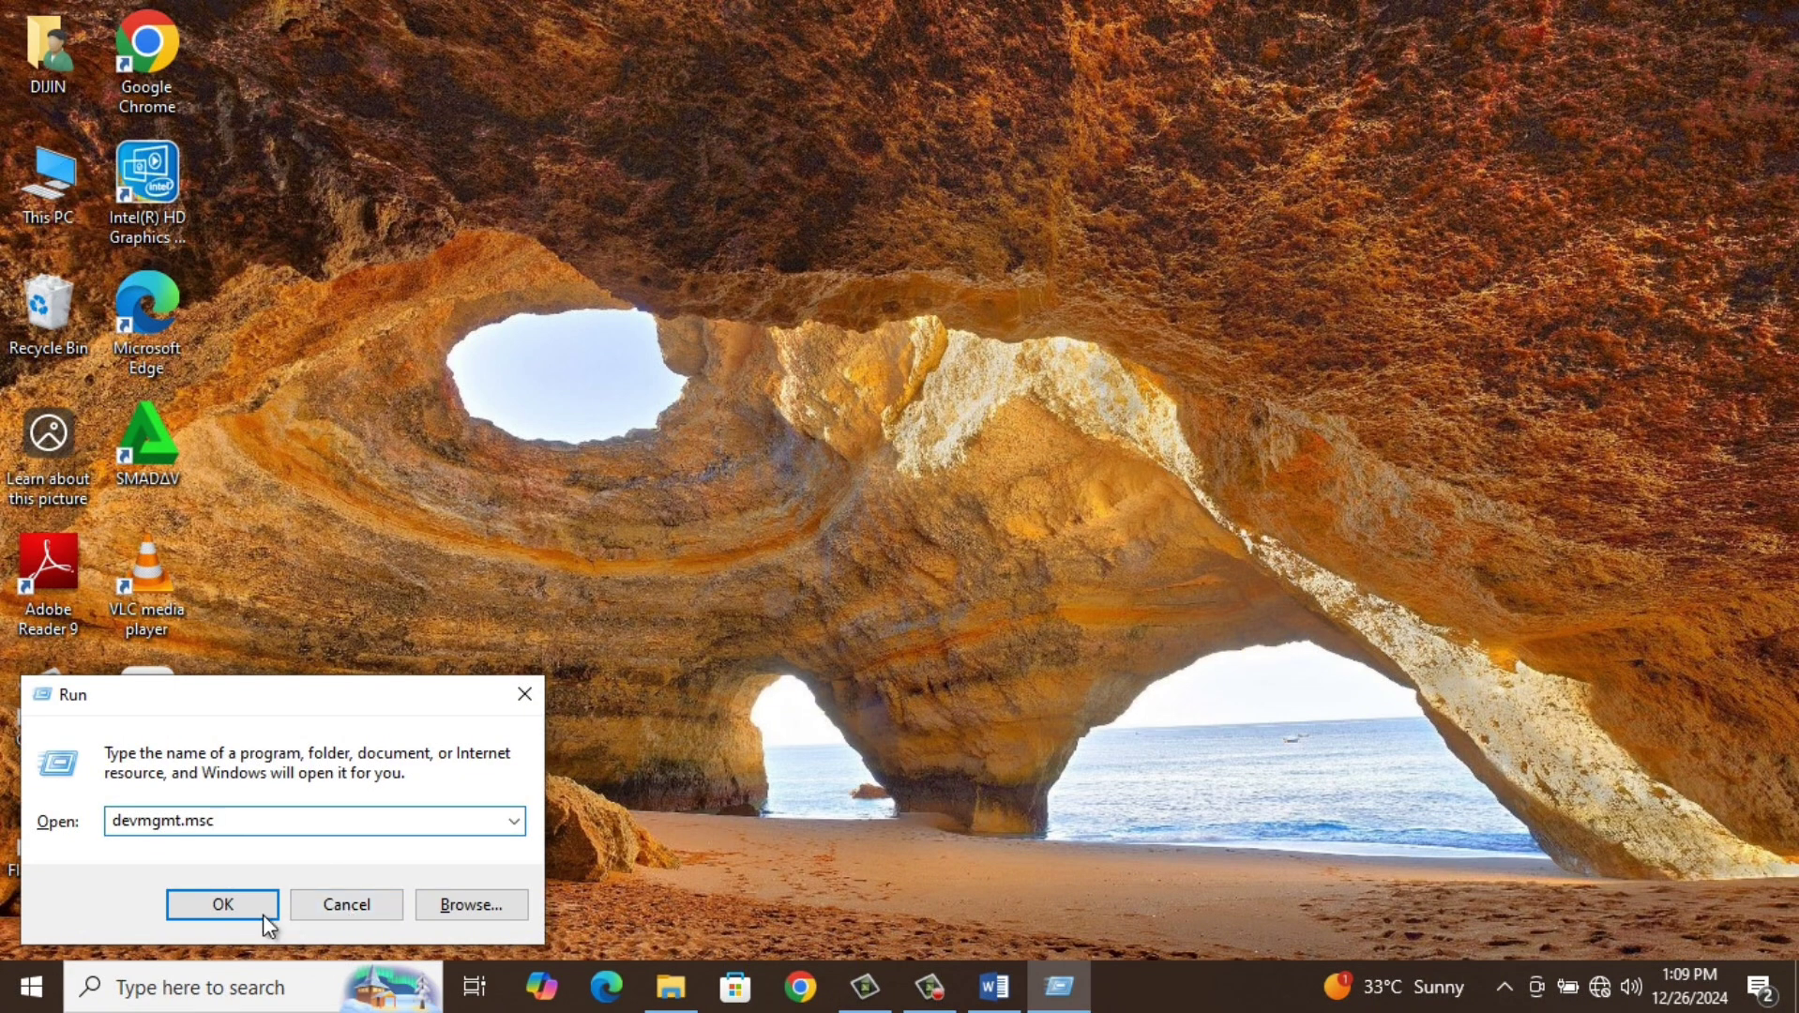
click(223, 904)
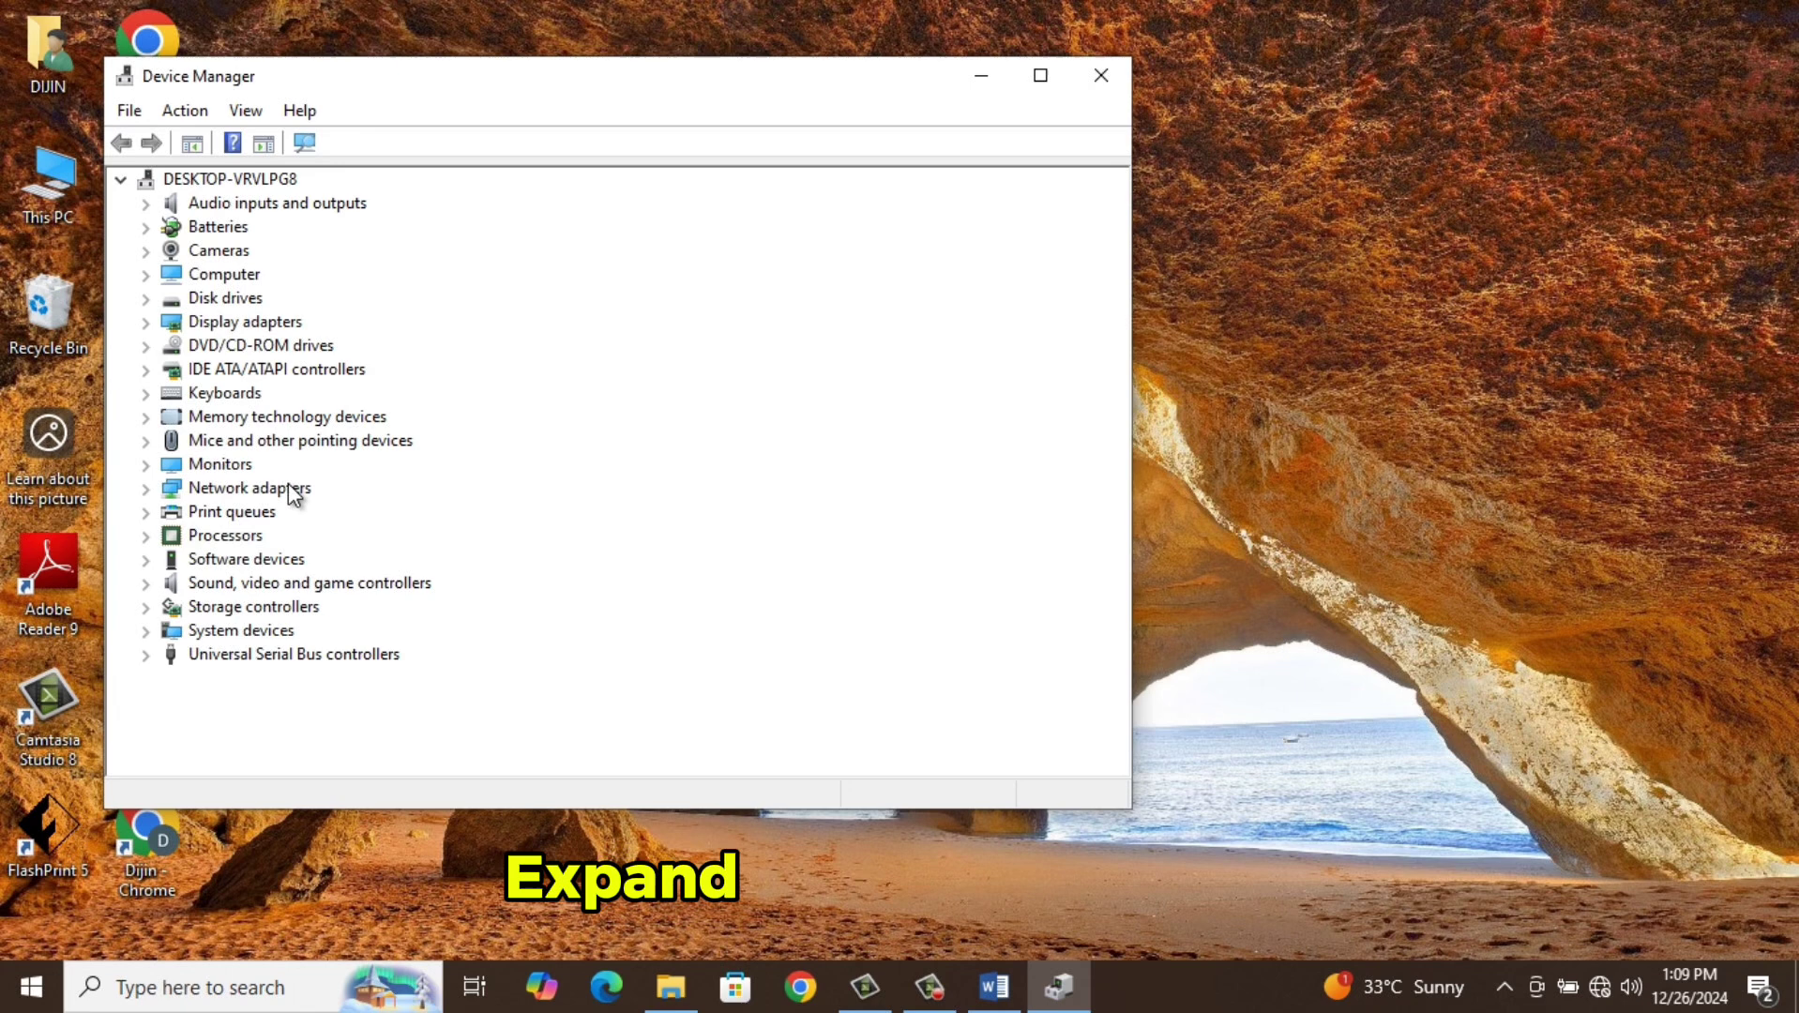
Update the Wi-Fi adapter with the Ralink RT3290 802.11bgn driver from the compatible drivers list
click(148, 487)
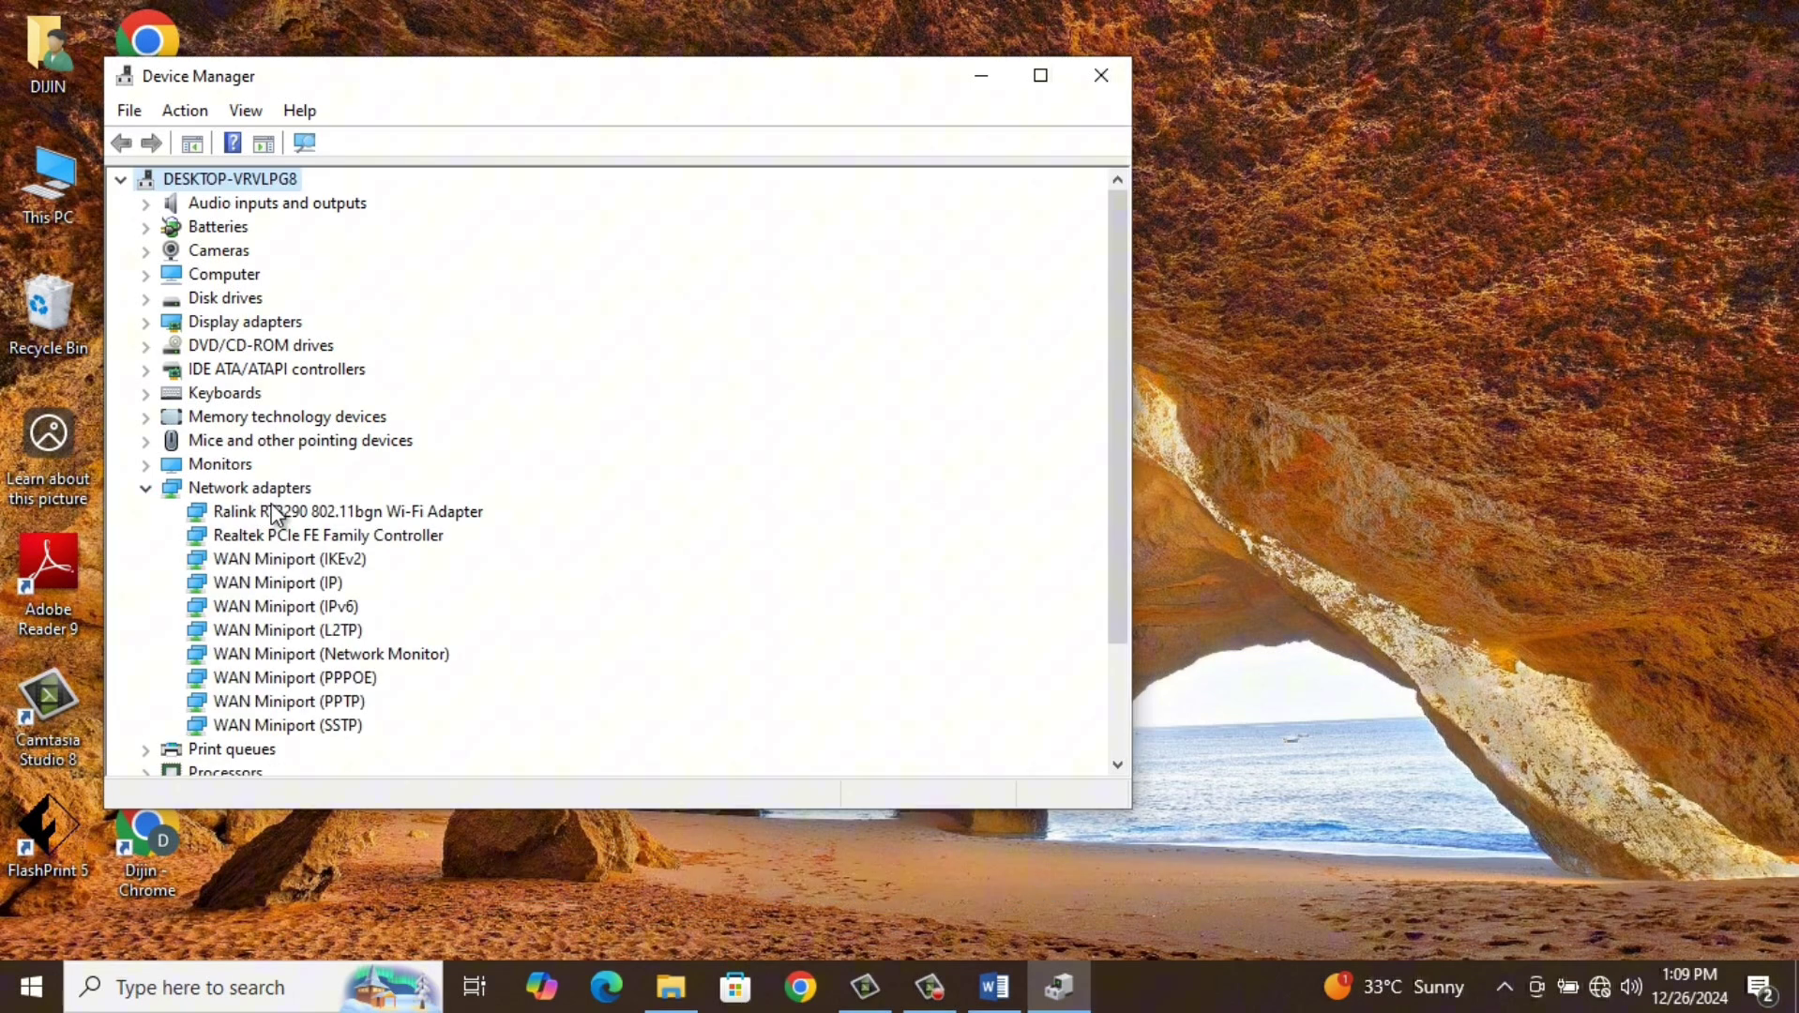
right_click(314, 509)
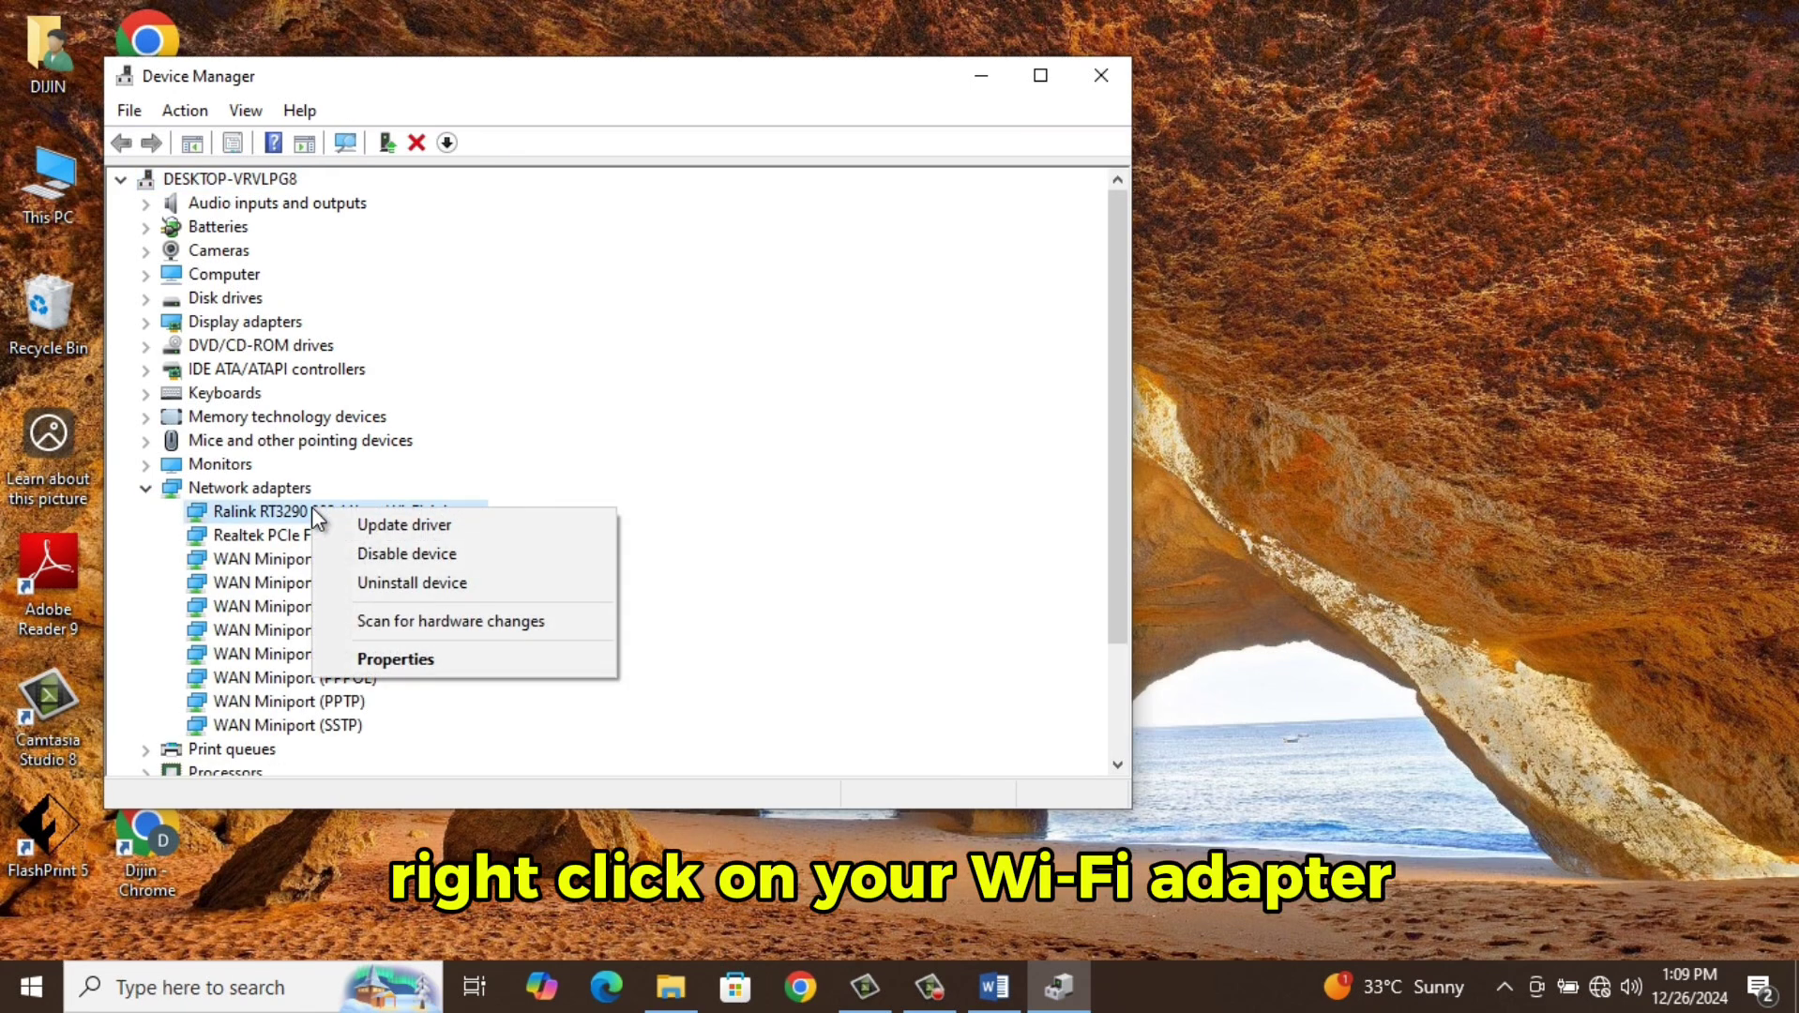
click(470, 523)
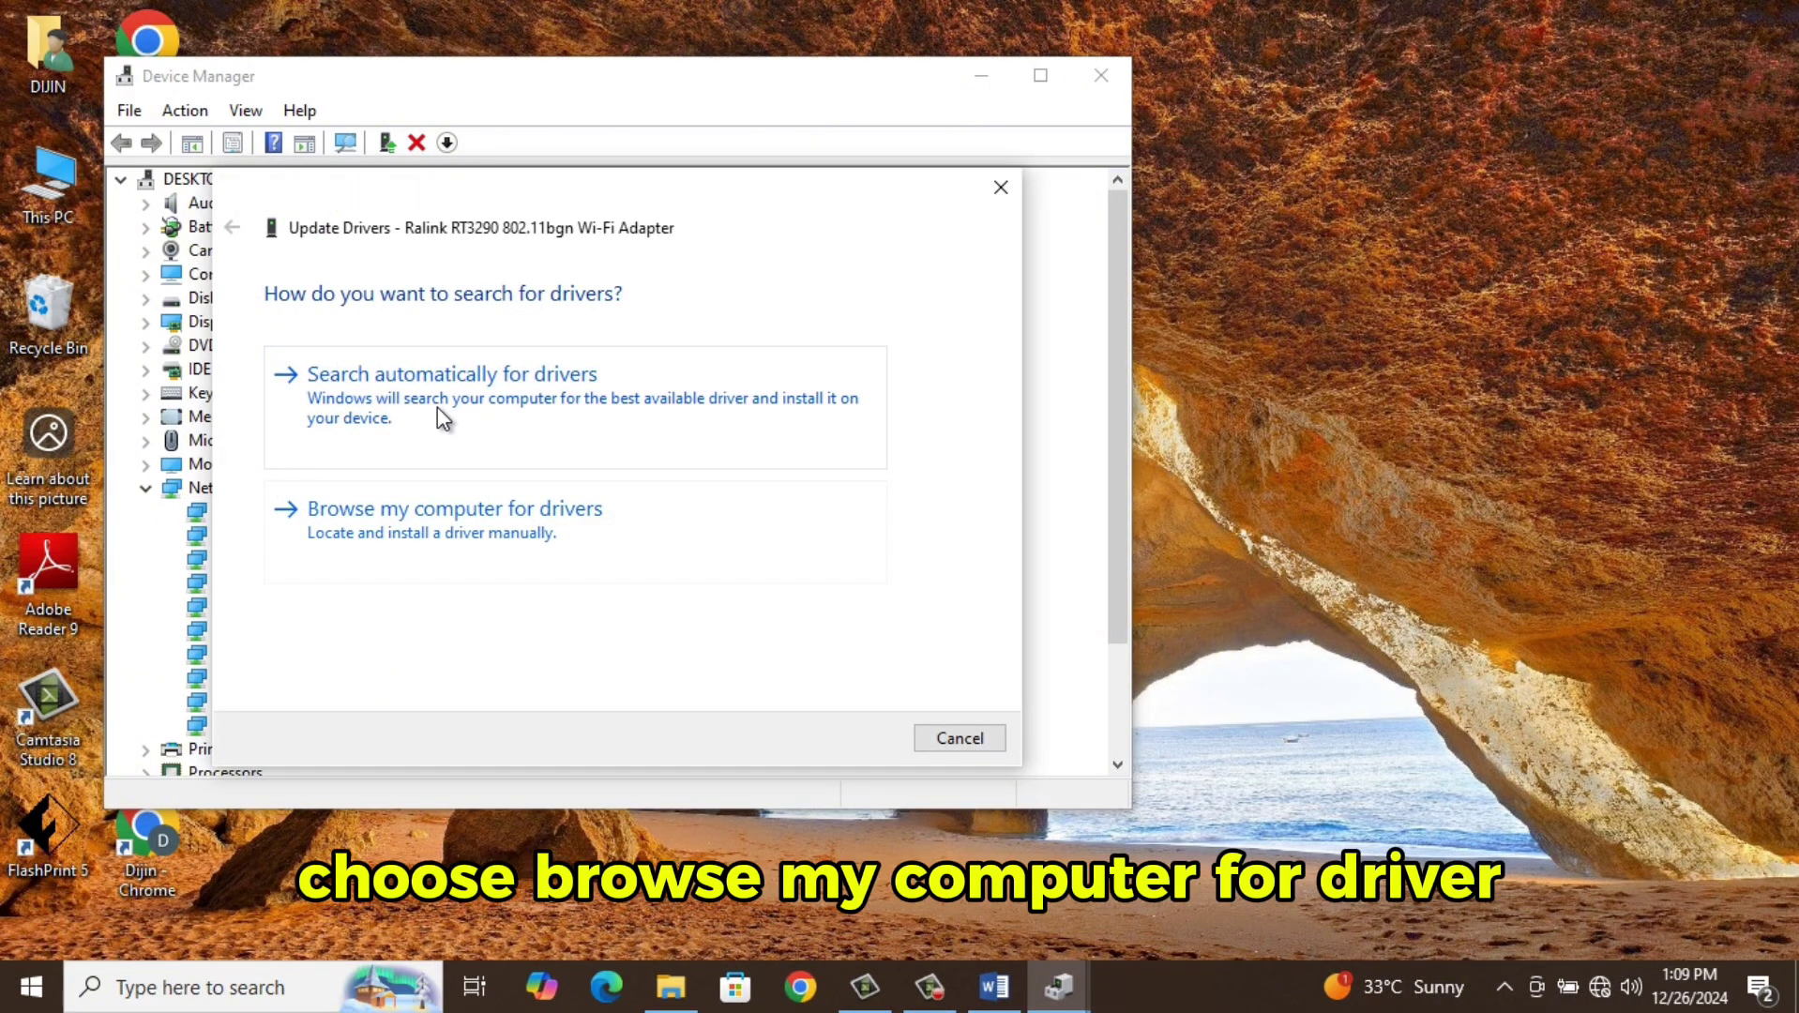
click(623, 526)
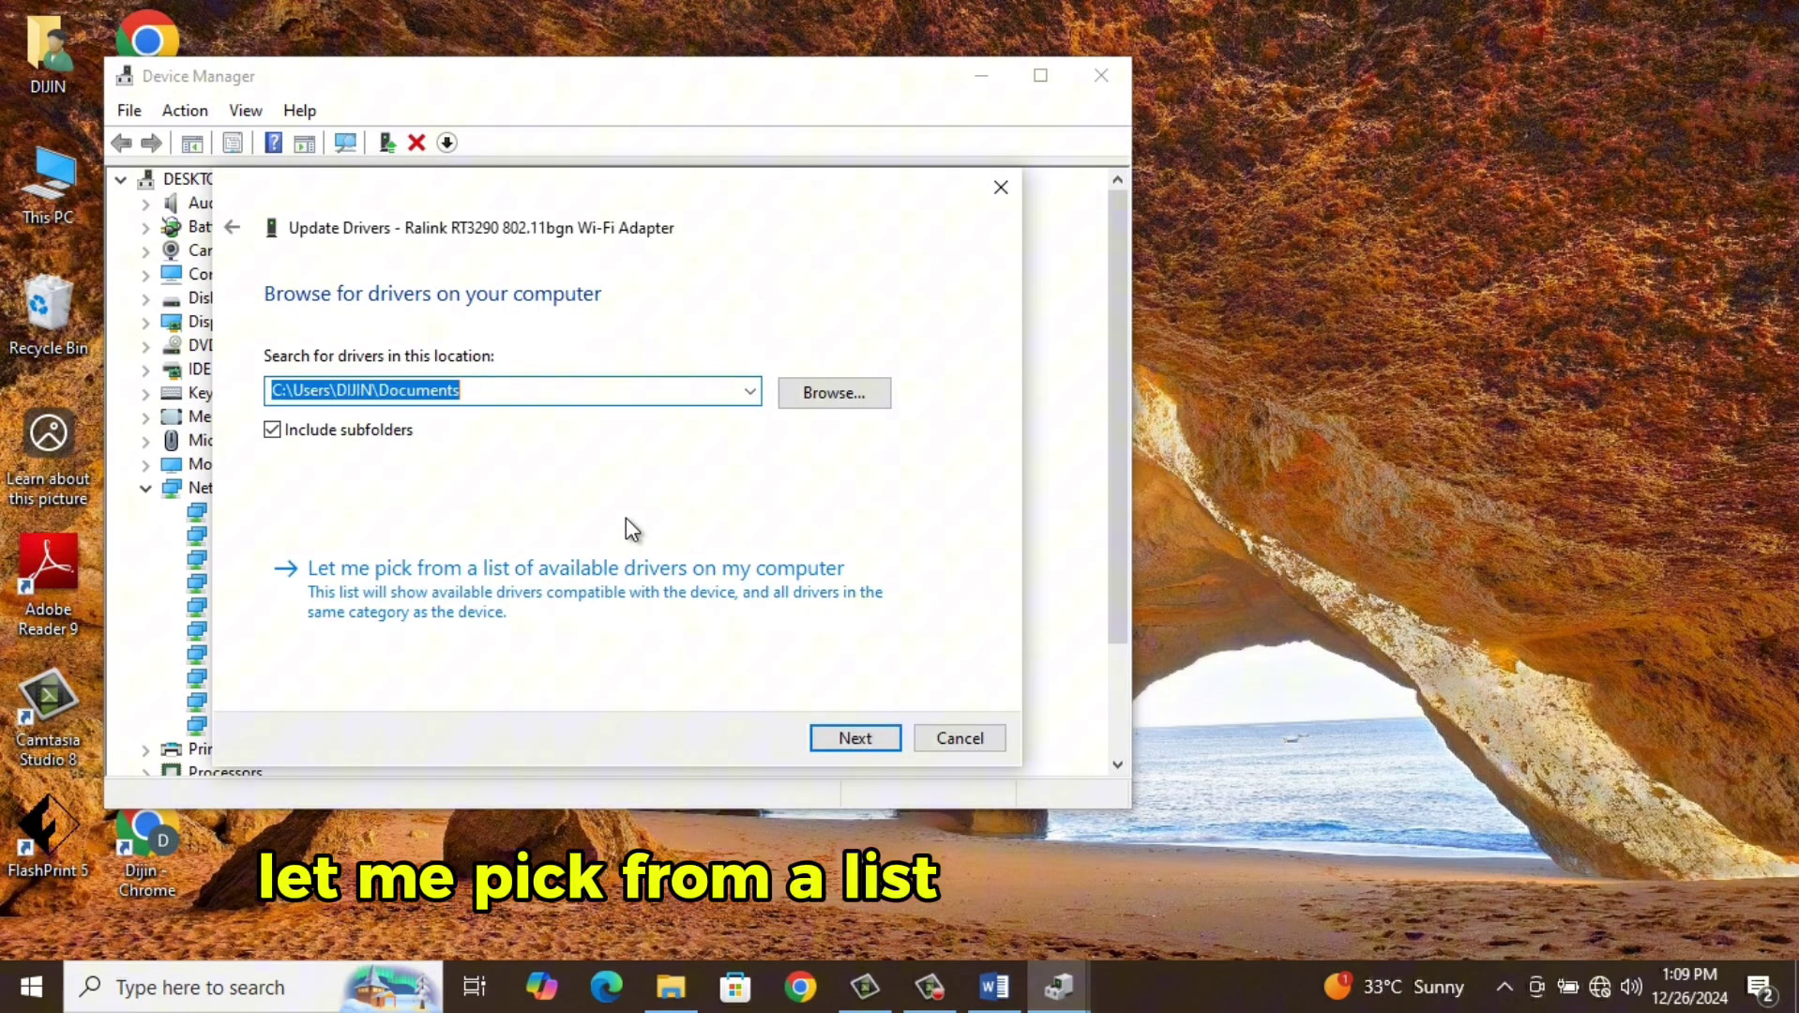
click(593, 578)
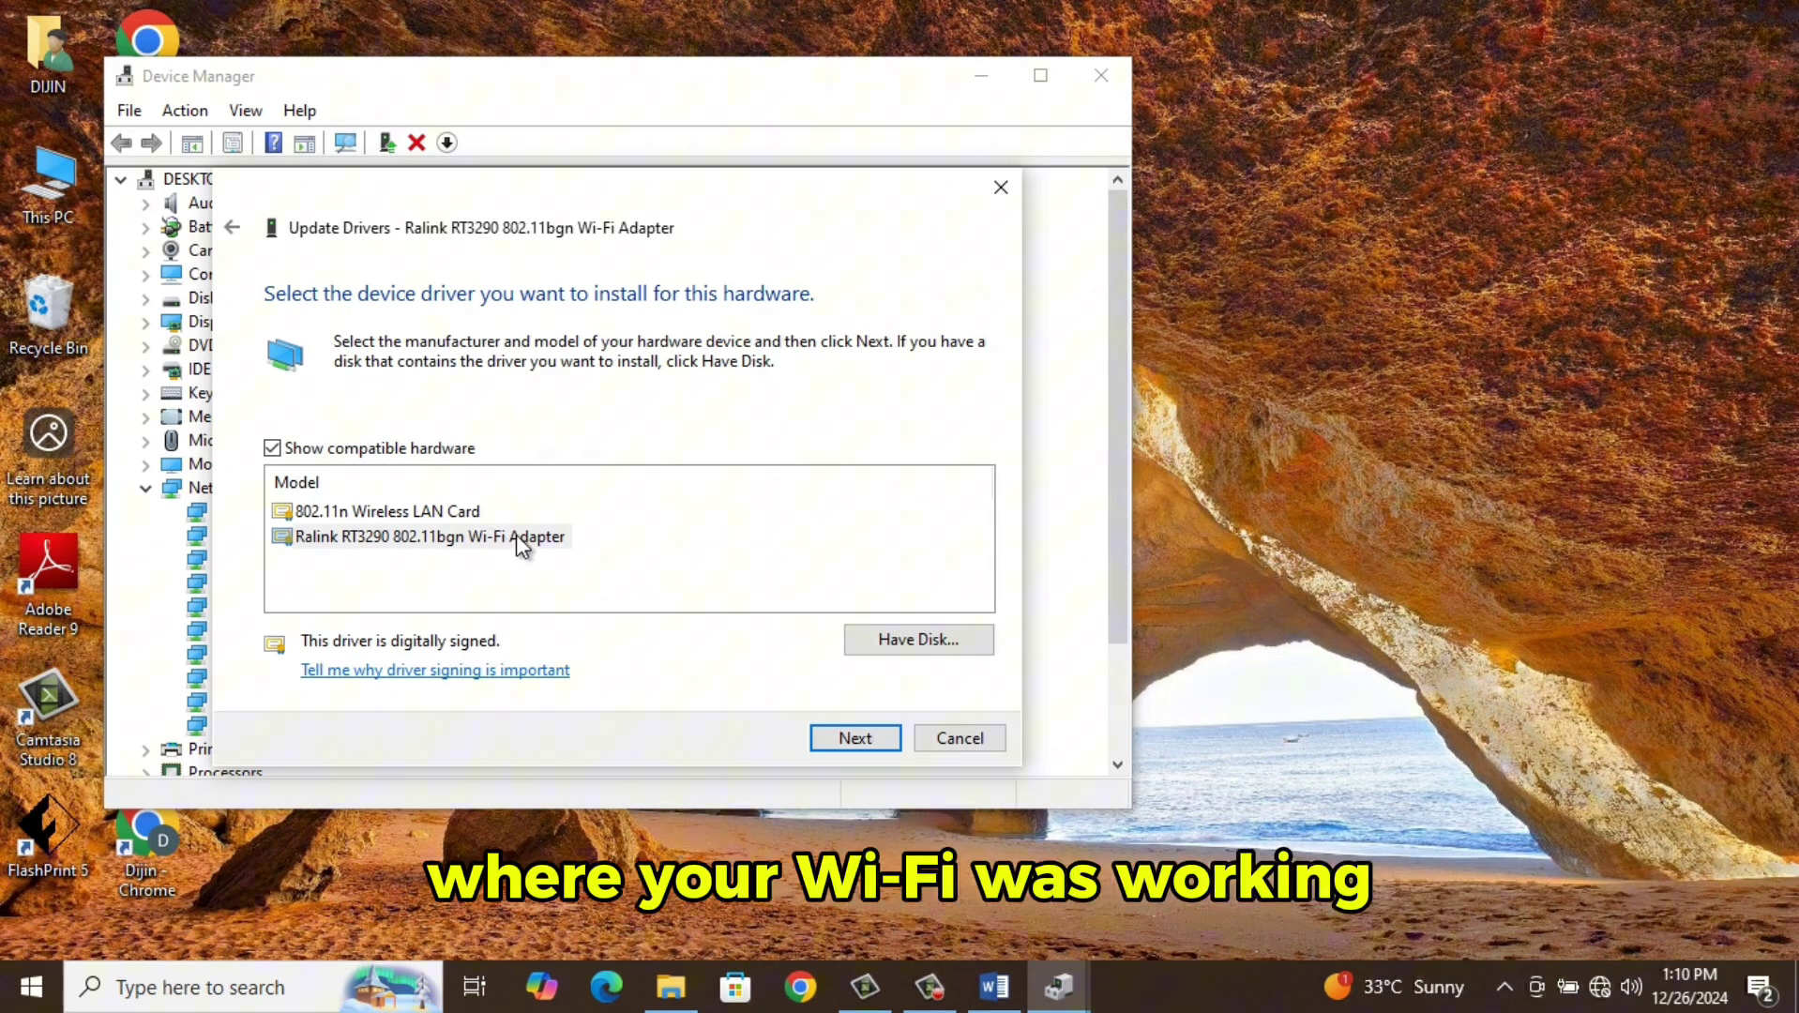
click(516, 536)
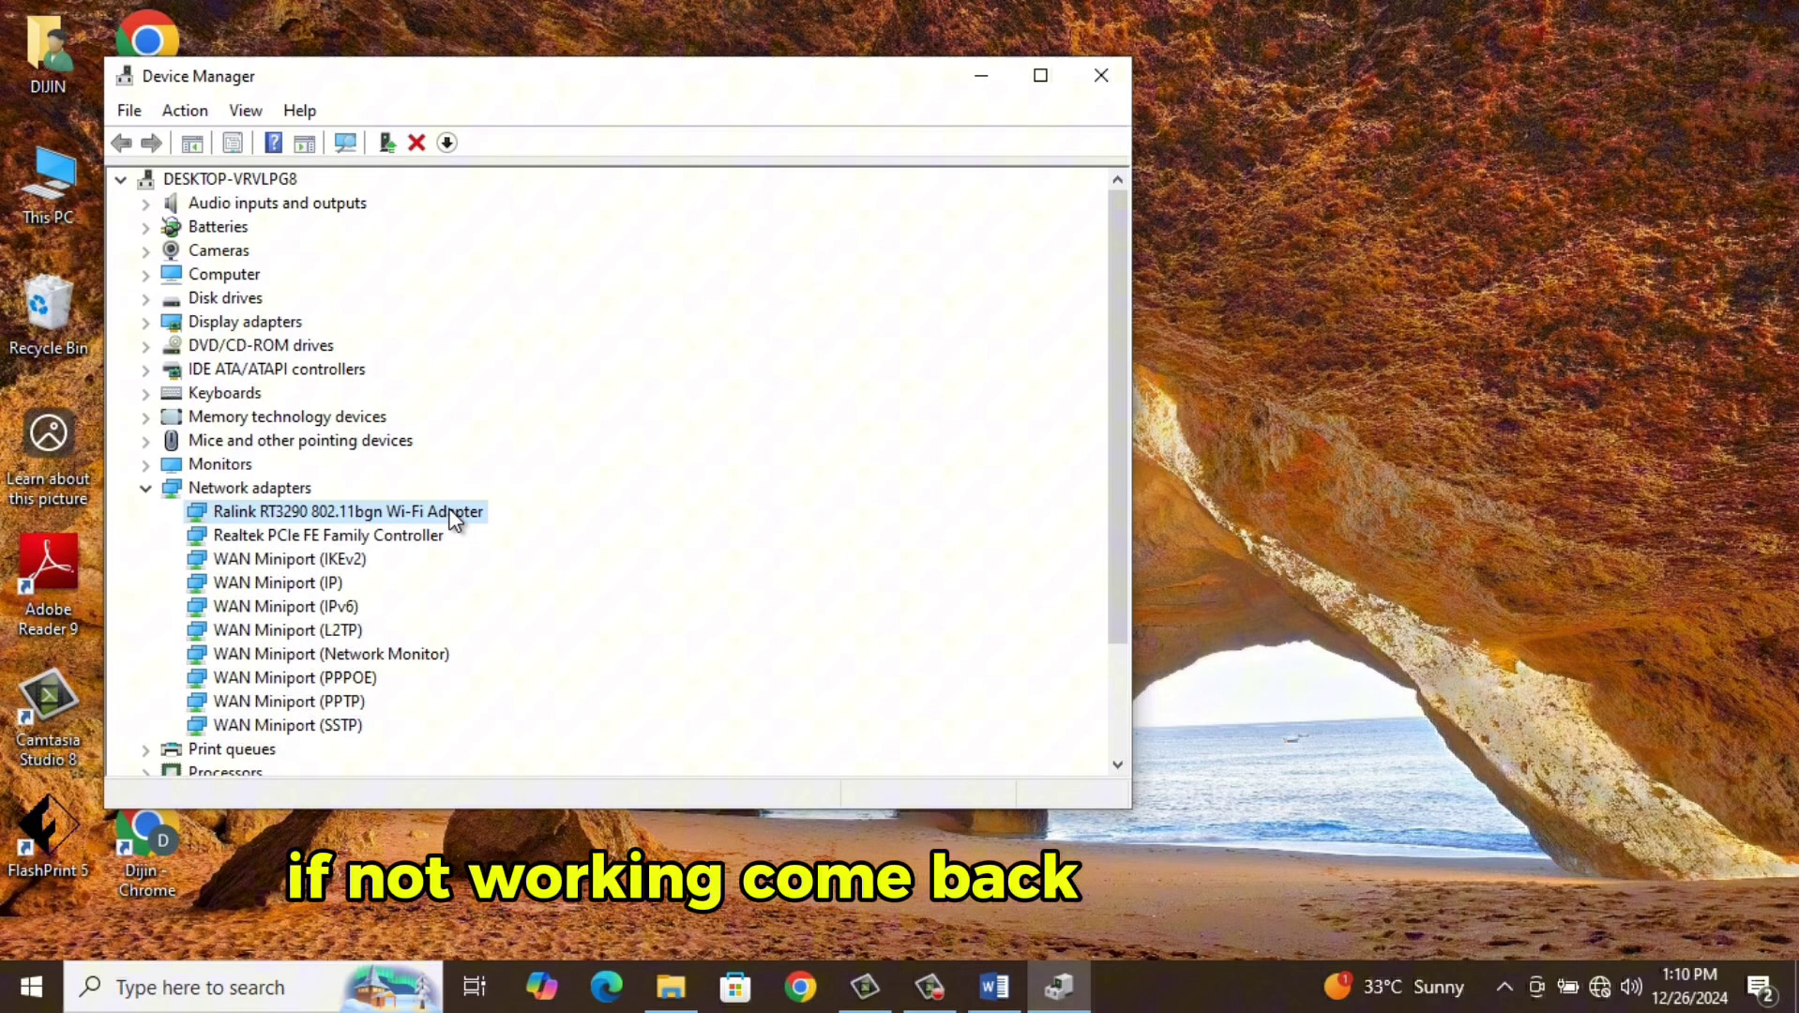
Uncheck 'Allow the computer to turn off this device' in the Ralink adapter's Power Management
right_click(451, 512)
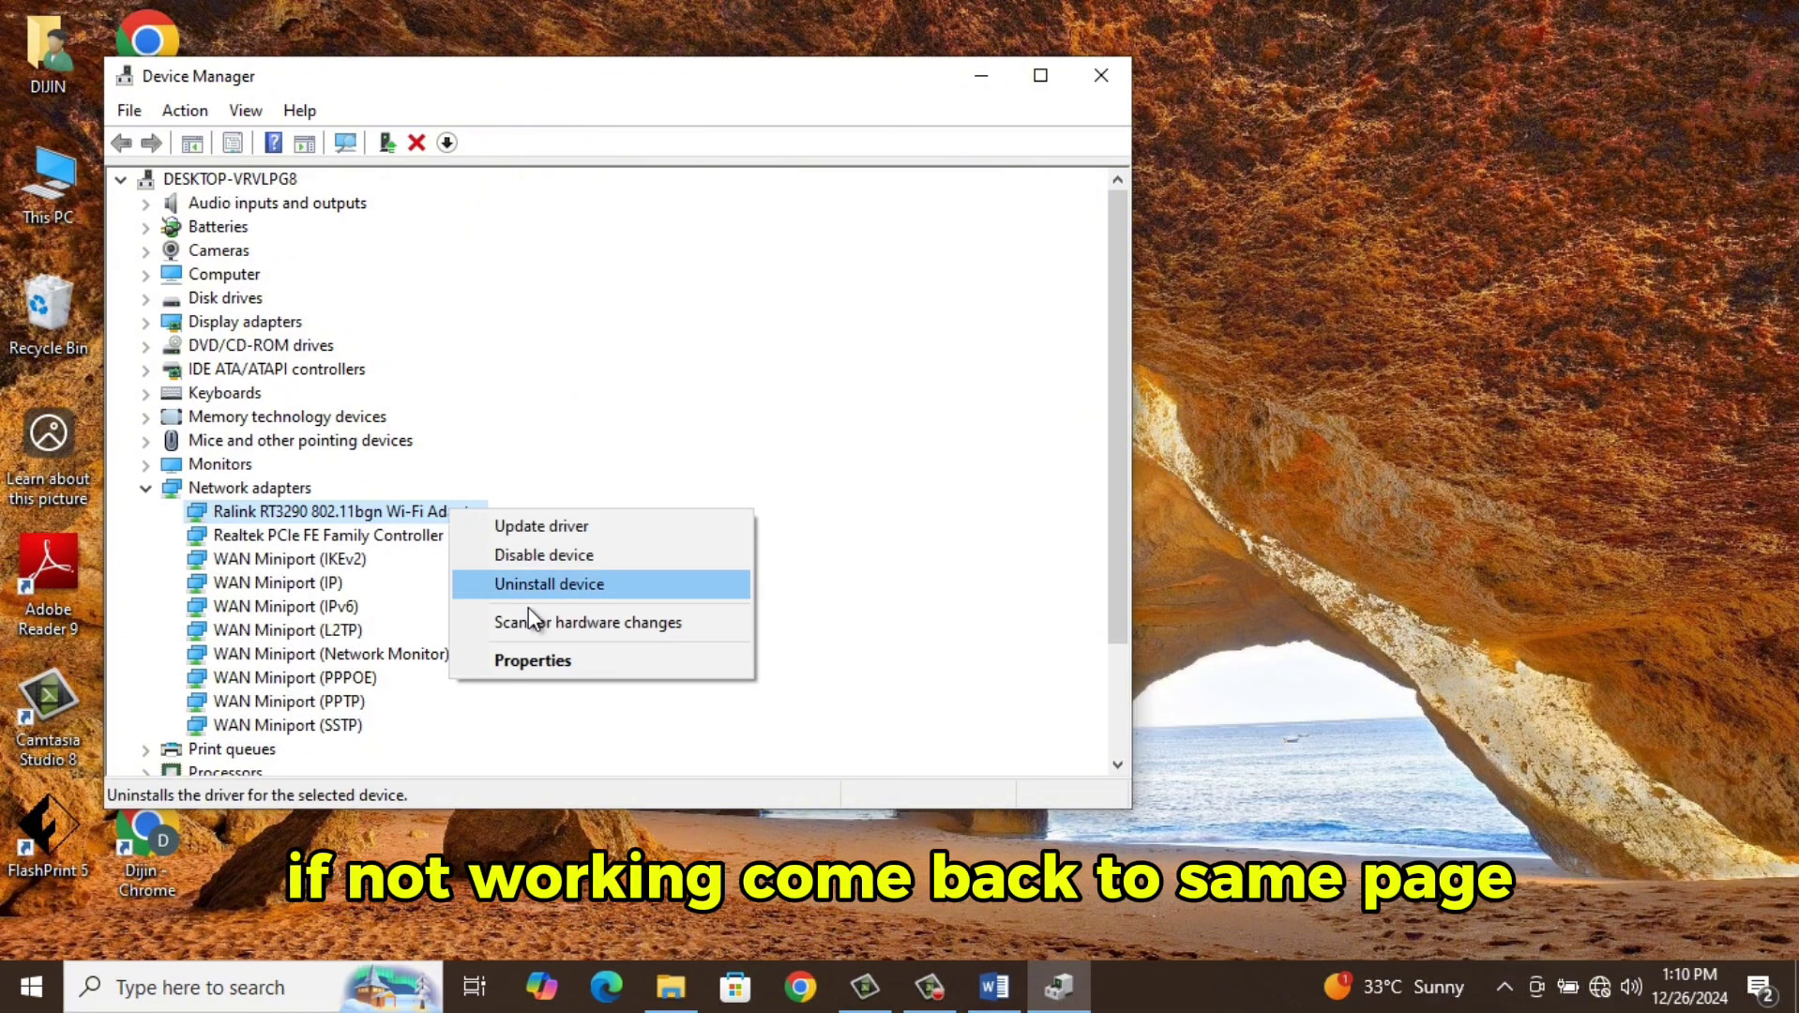
click(576, 663)
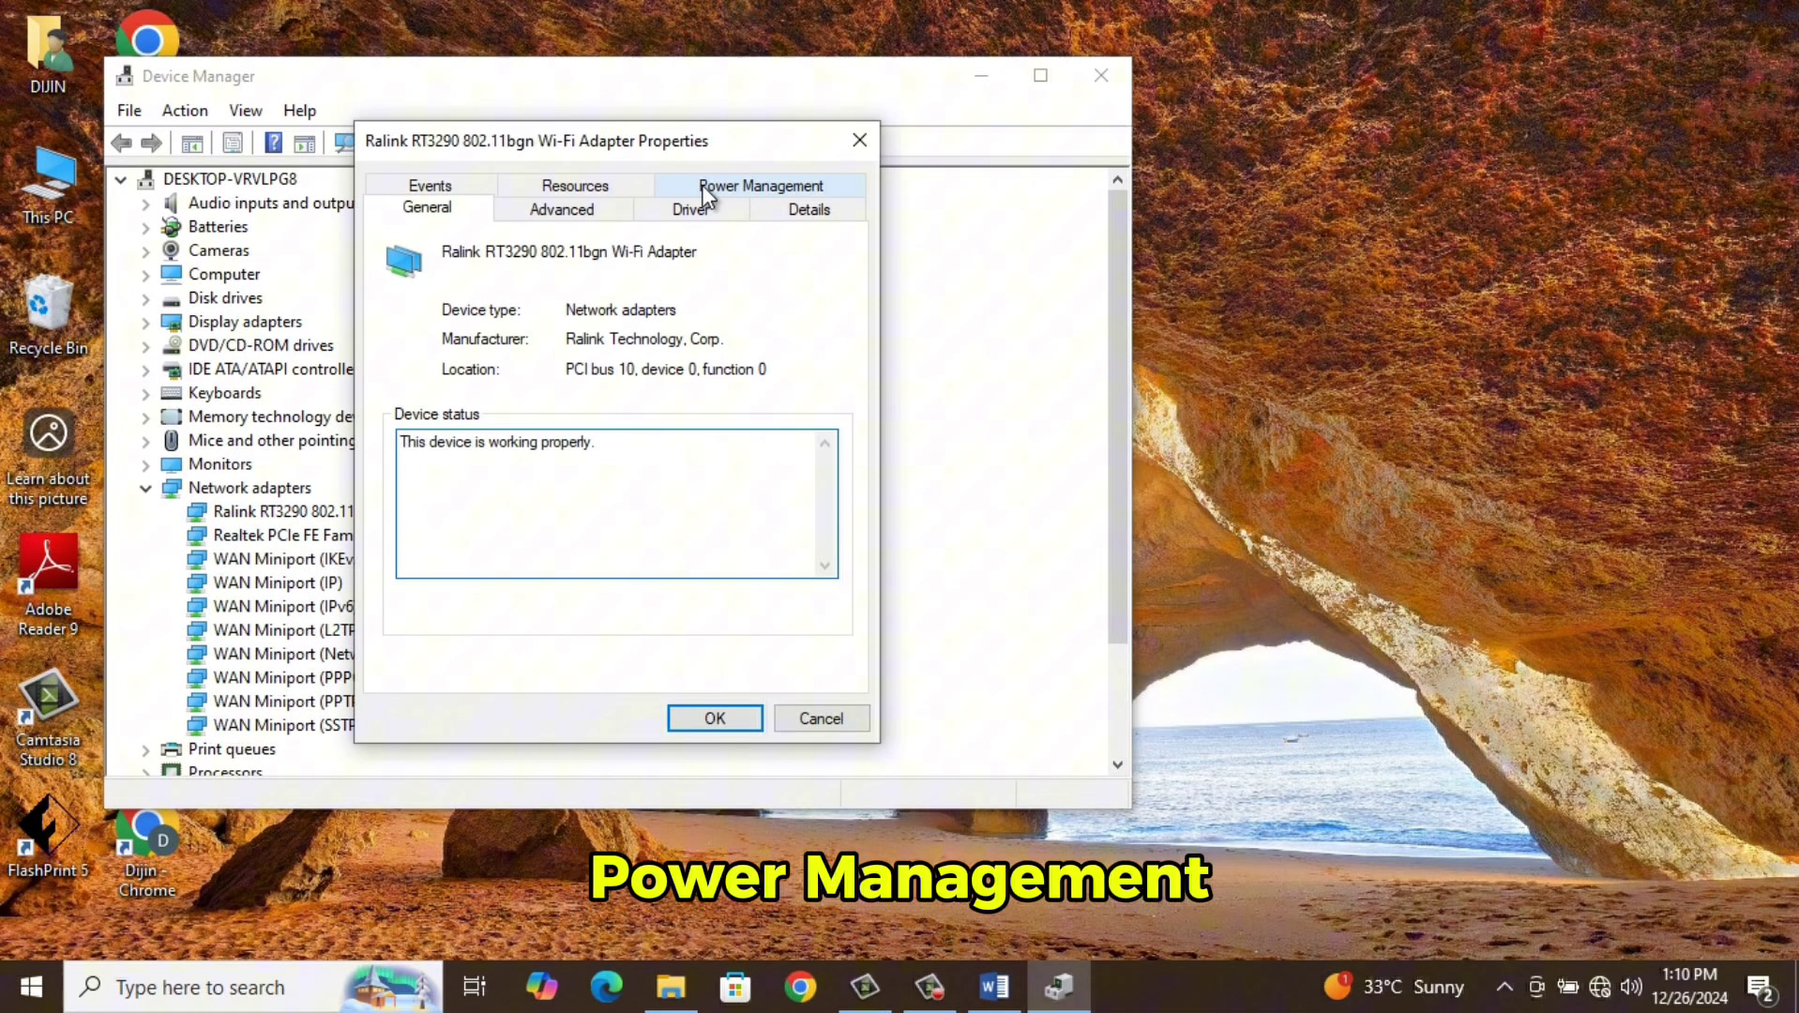
click(802, 187)
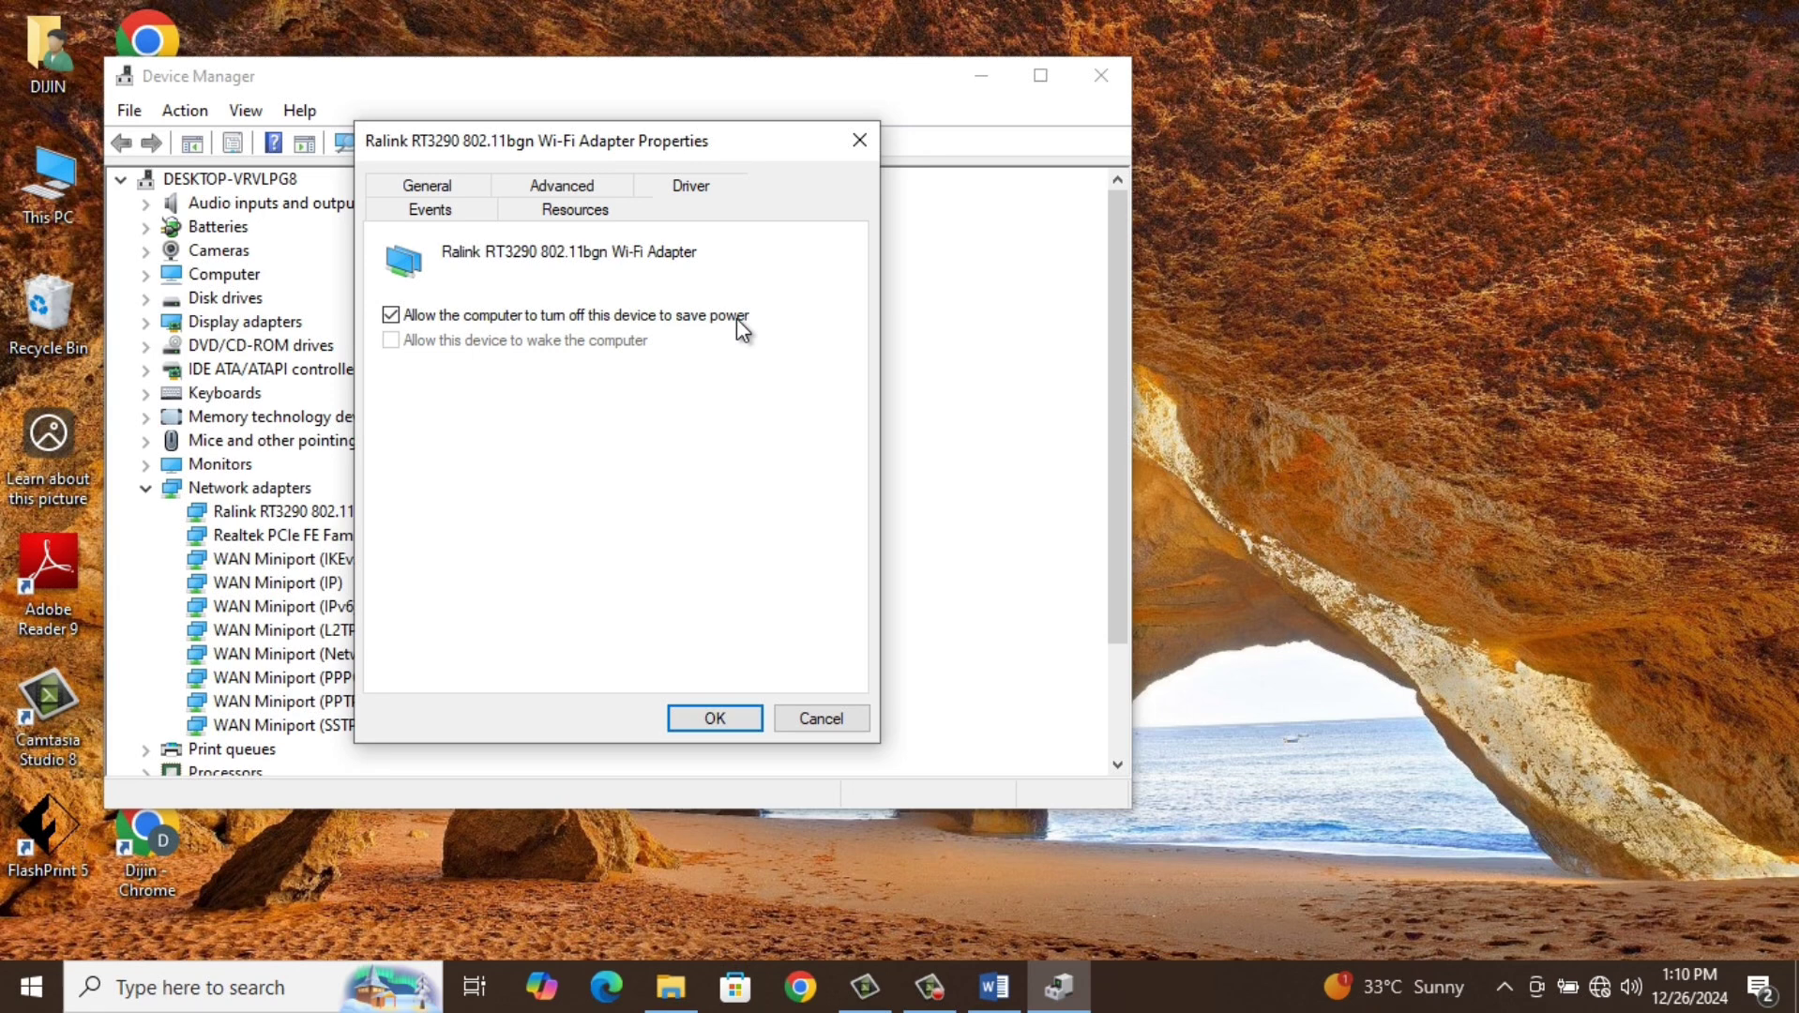
click(391, 316)
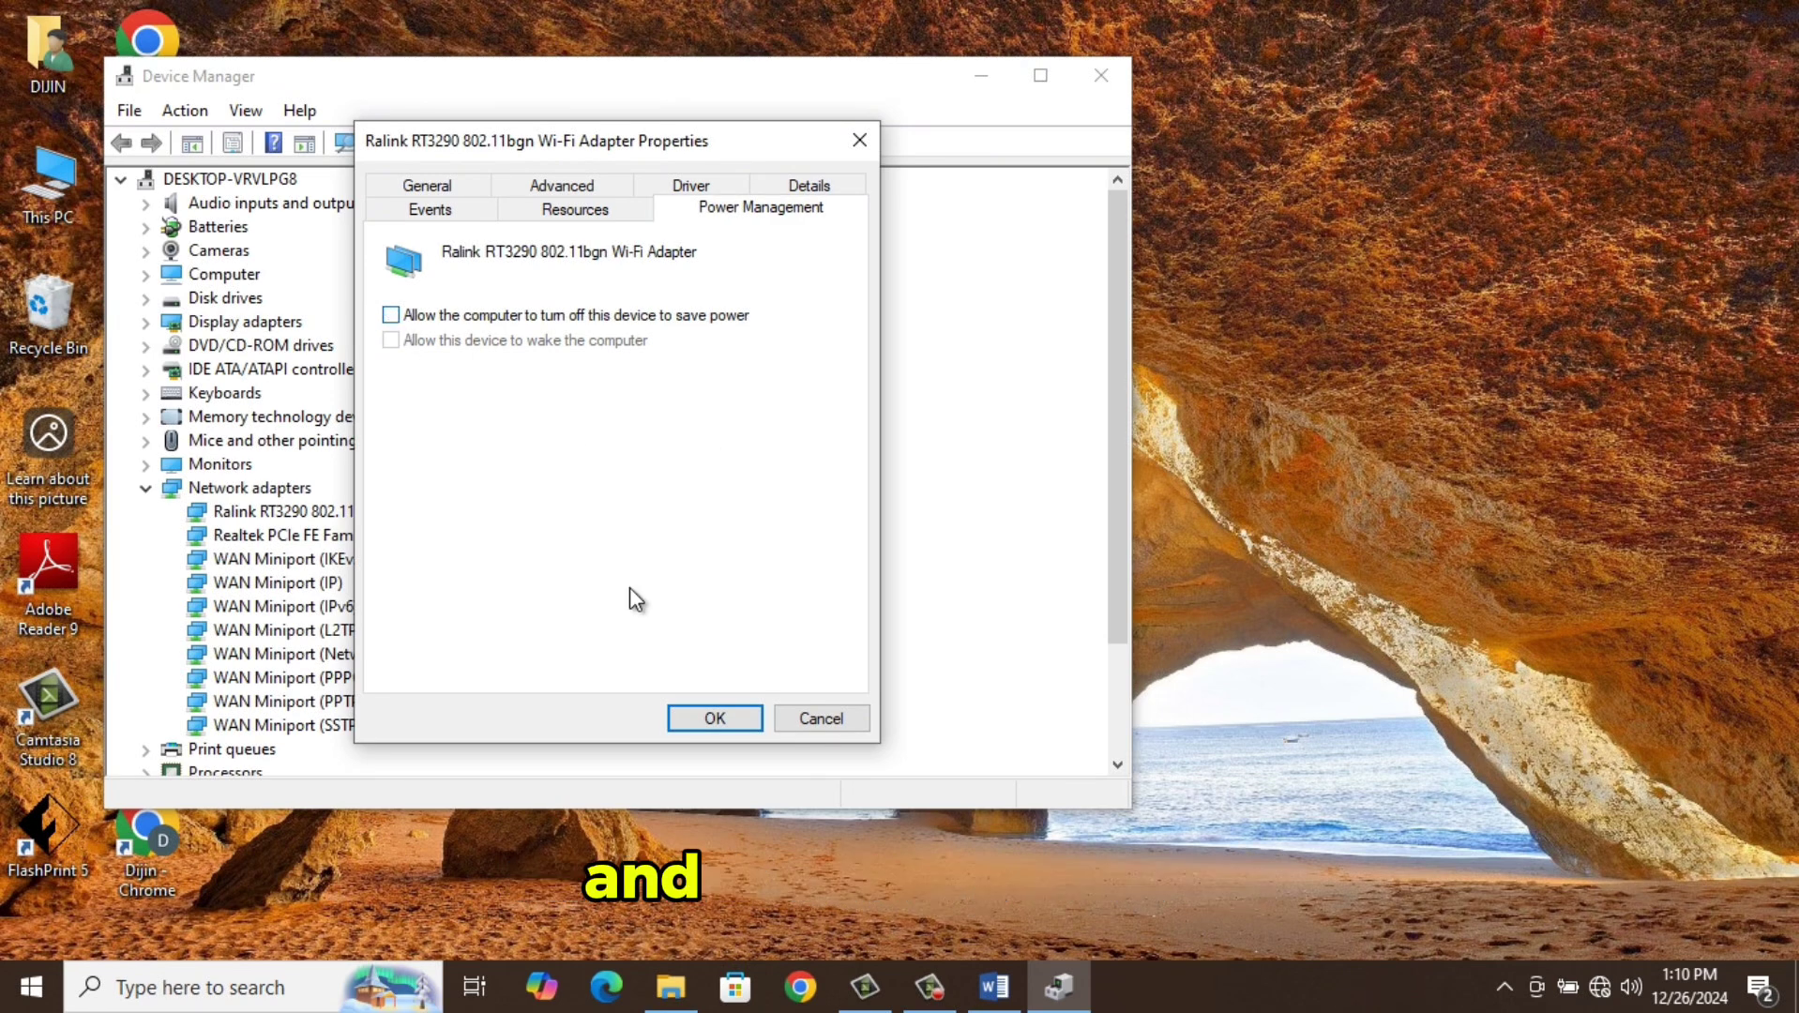
click(737, 721)
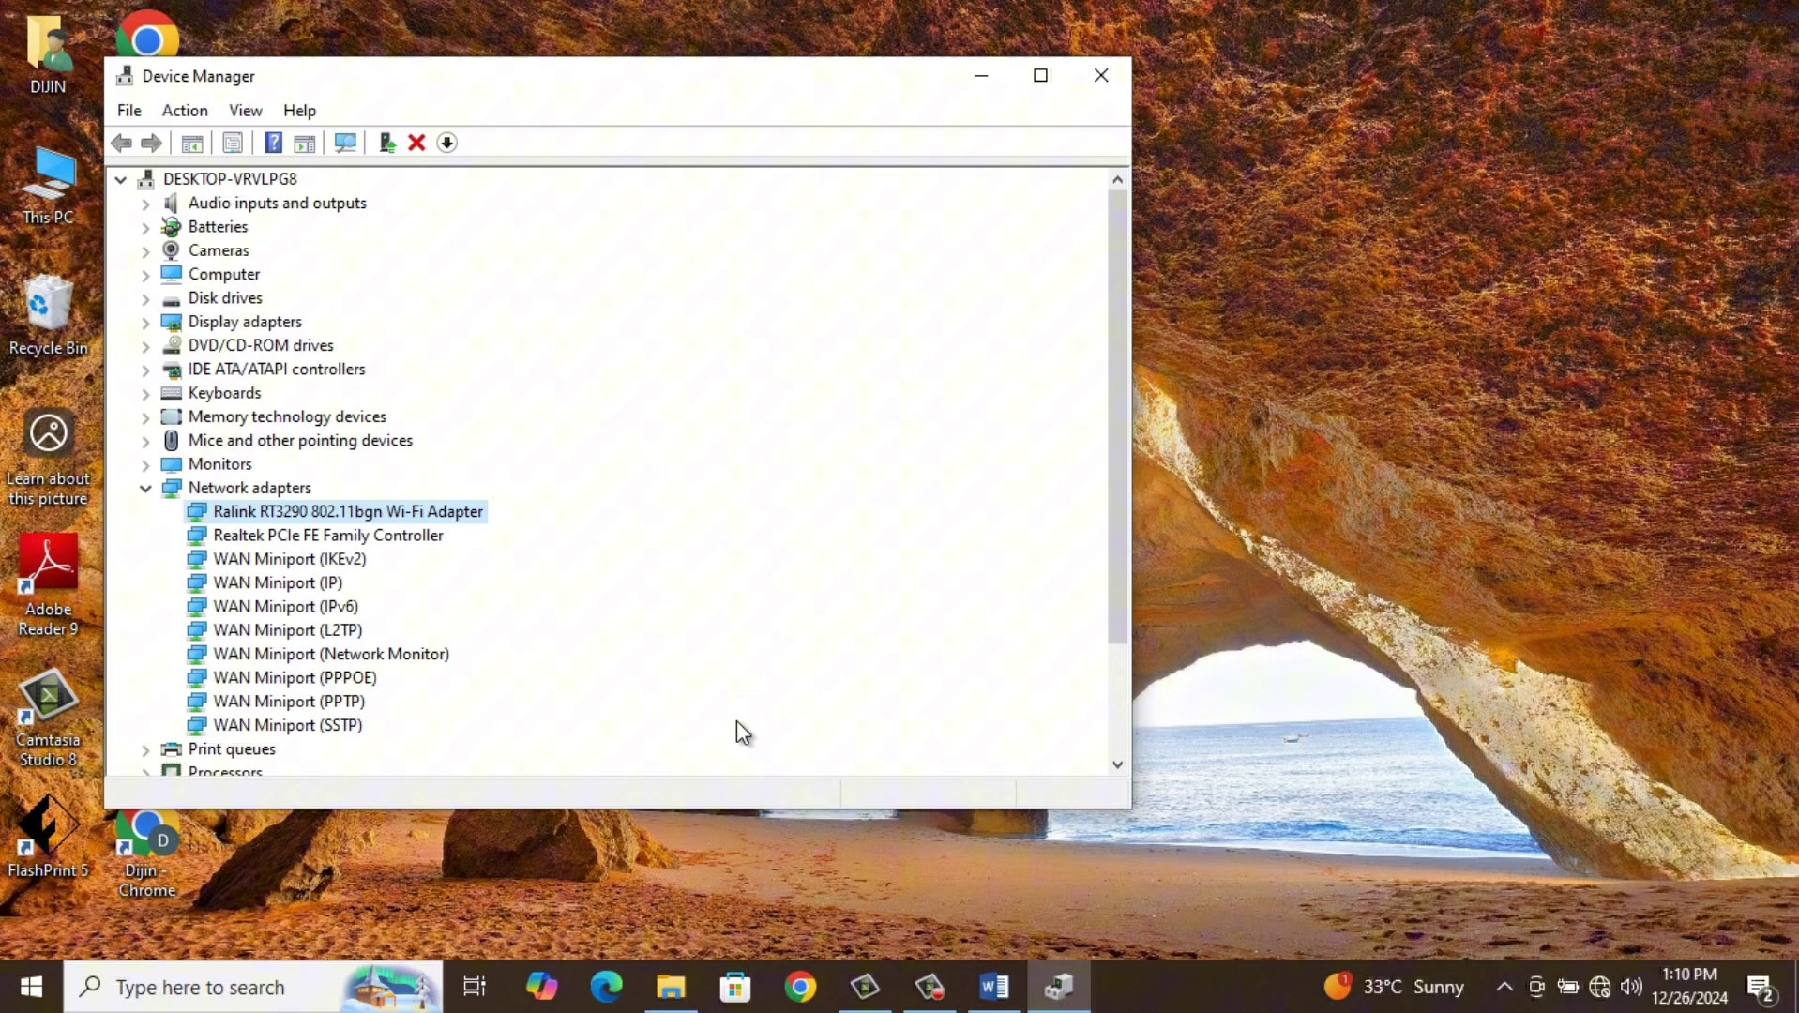
Uninstall the Ralink RT3290 Wi-Fi adapter device and close Device Manager
right_click(466, 516)
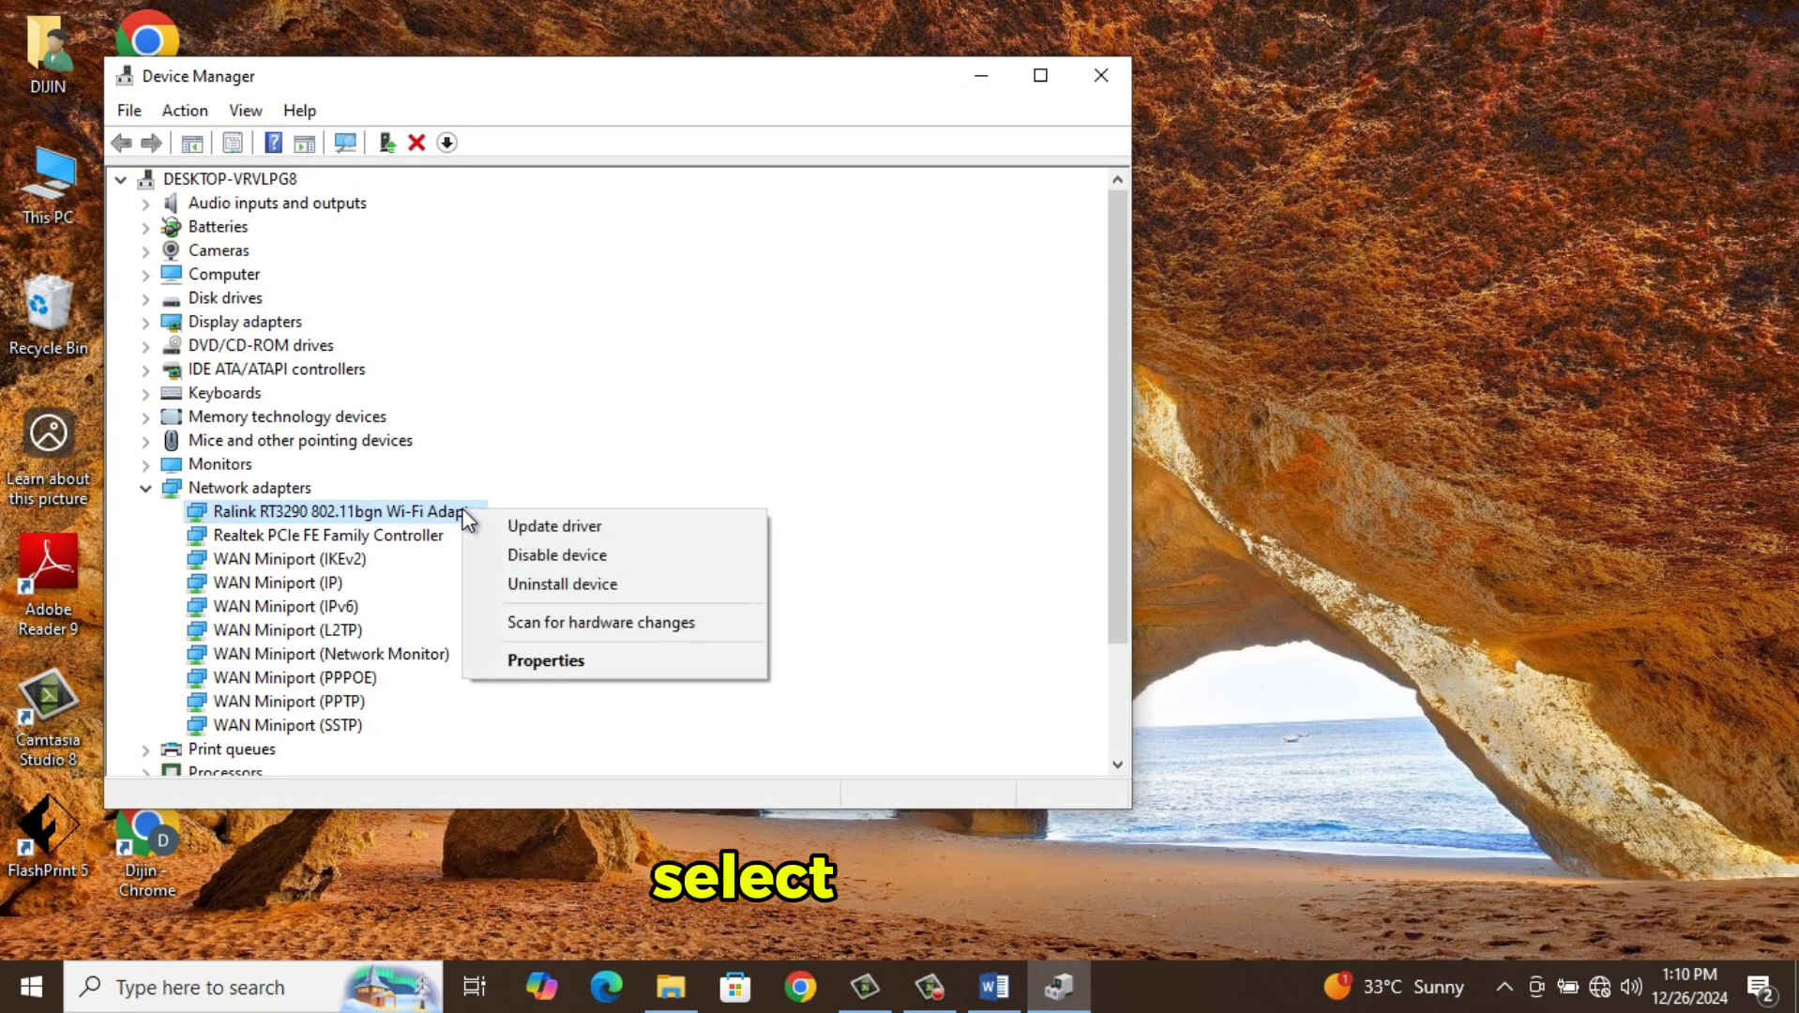
click(628, 587)
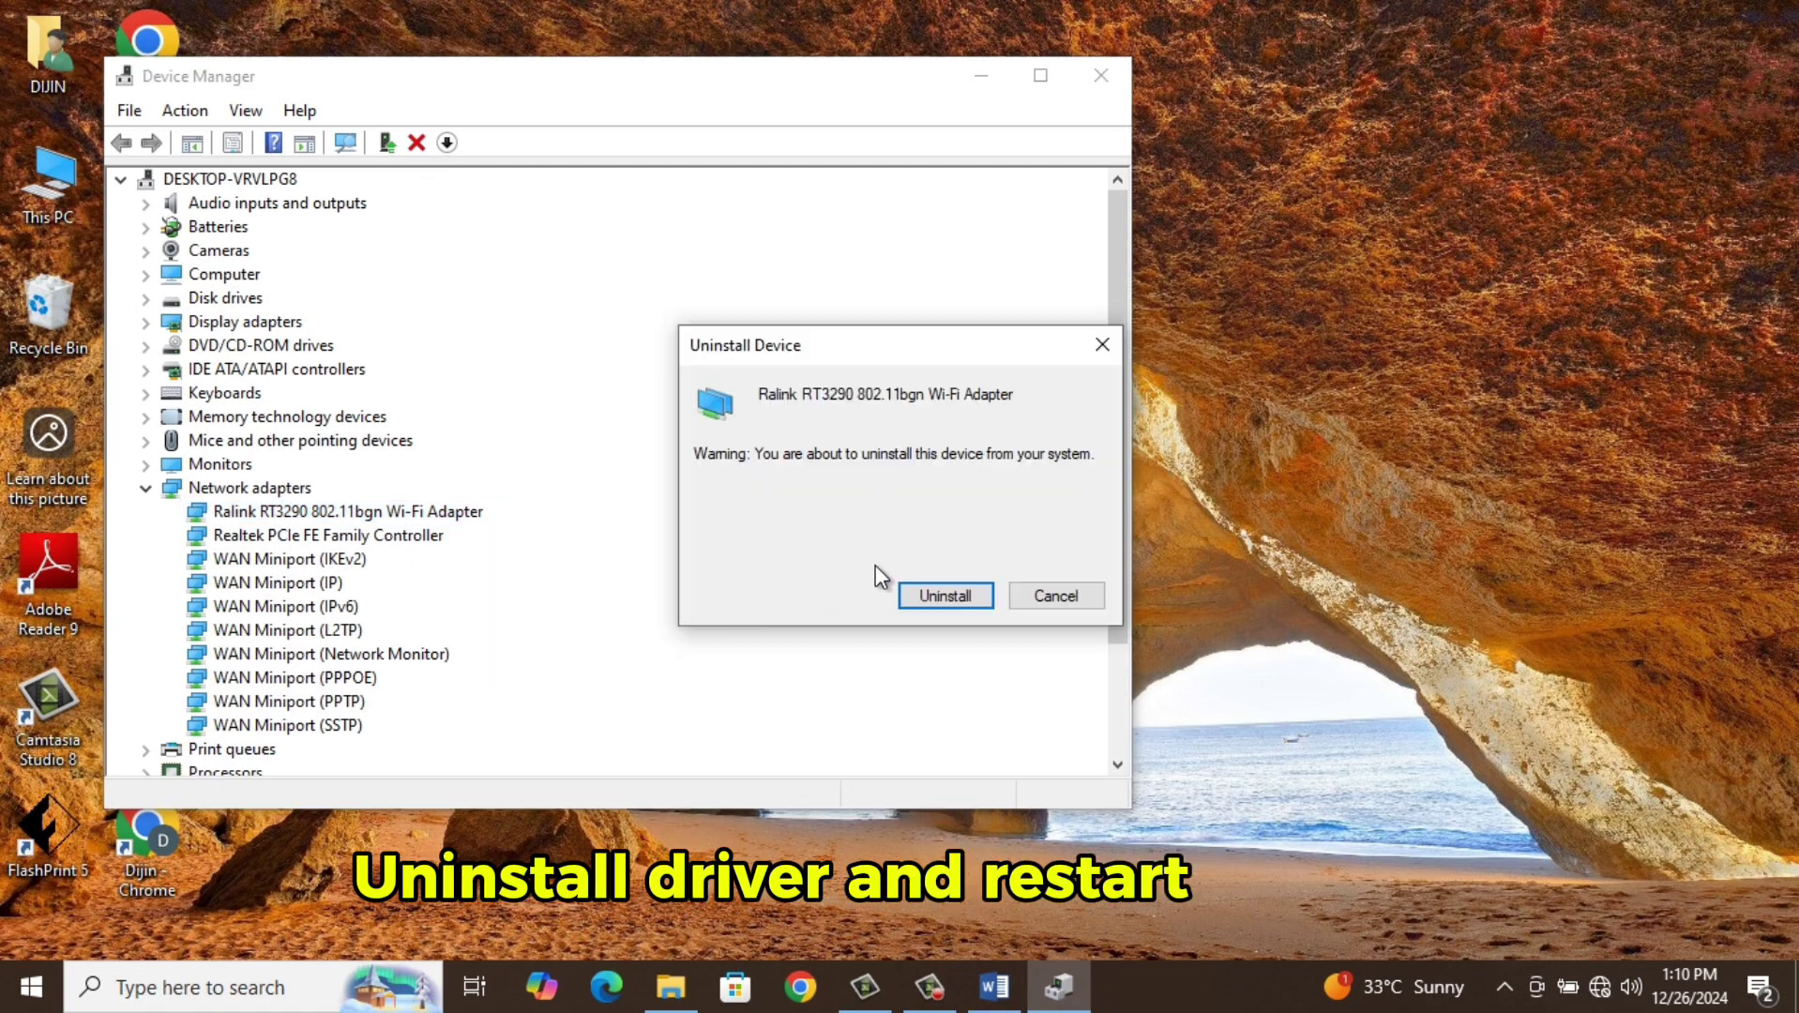
click(977, 595)
click(1104, 76)
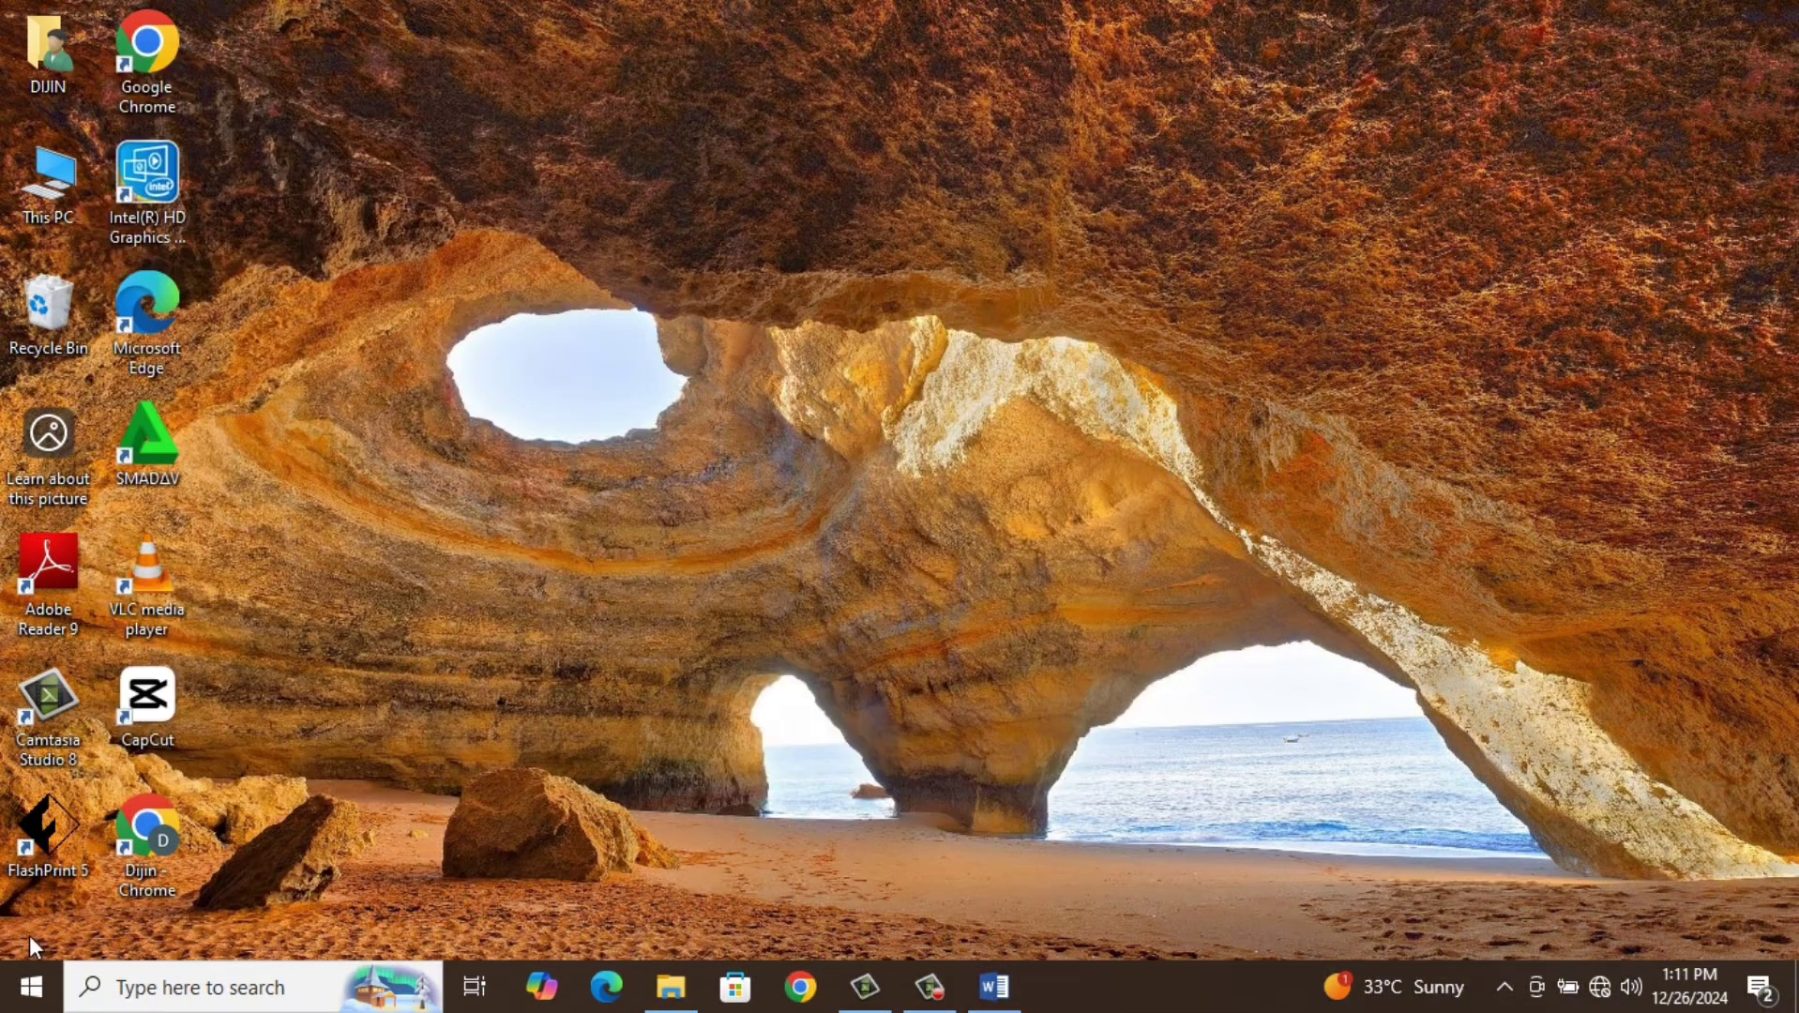
Run Network reset from Settings > Network & Internet and confirm it with Yes
click(34, 989)
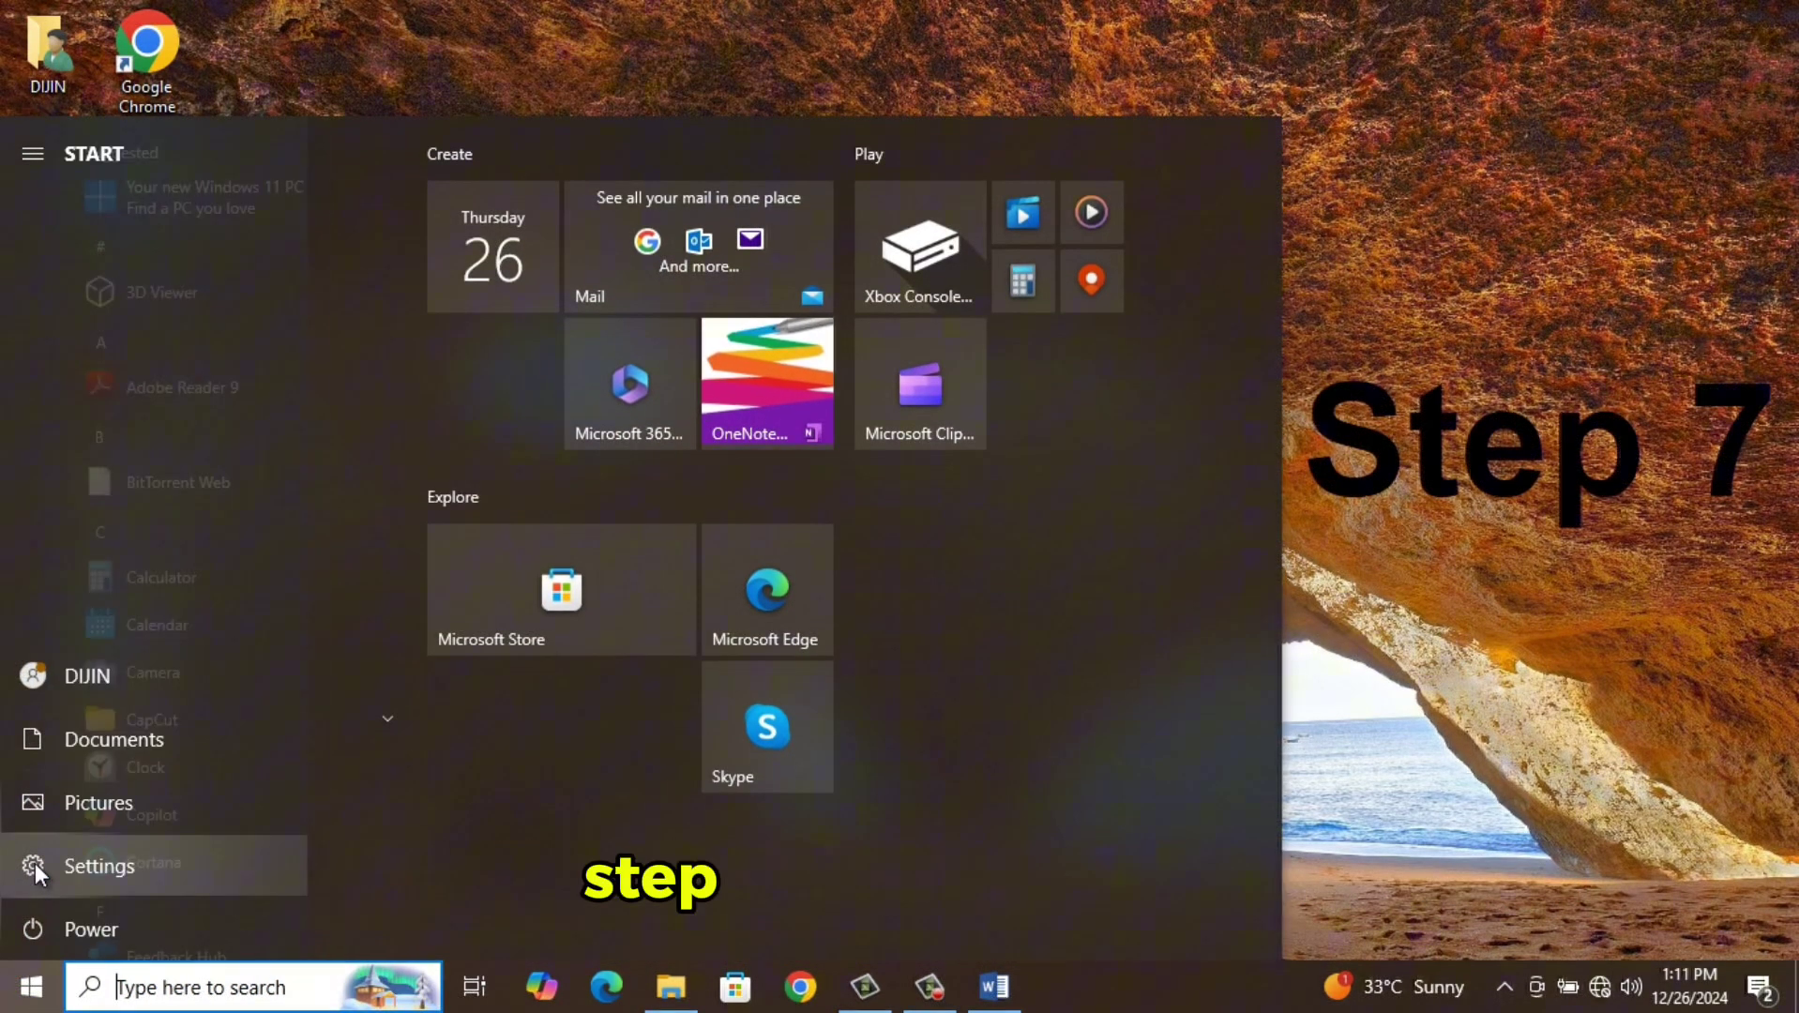
click(34, 863)
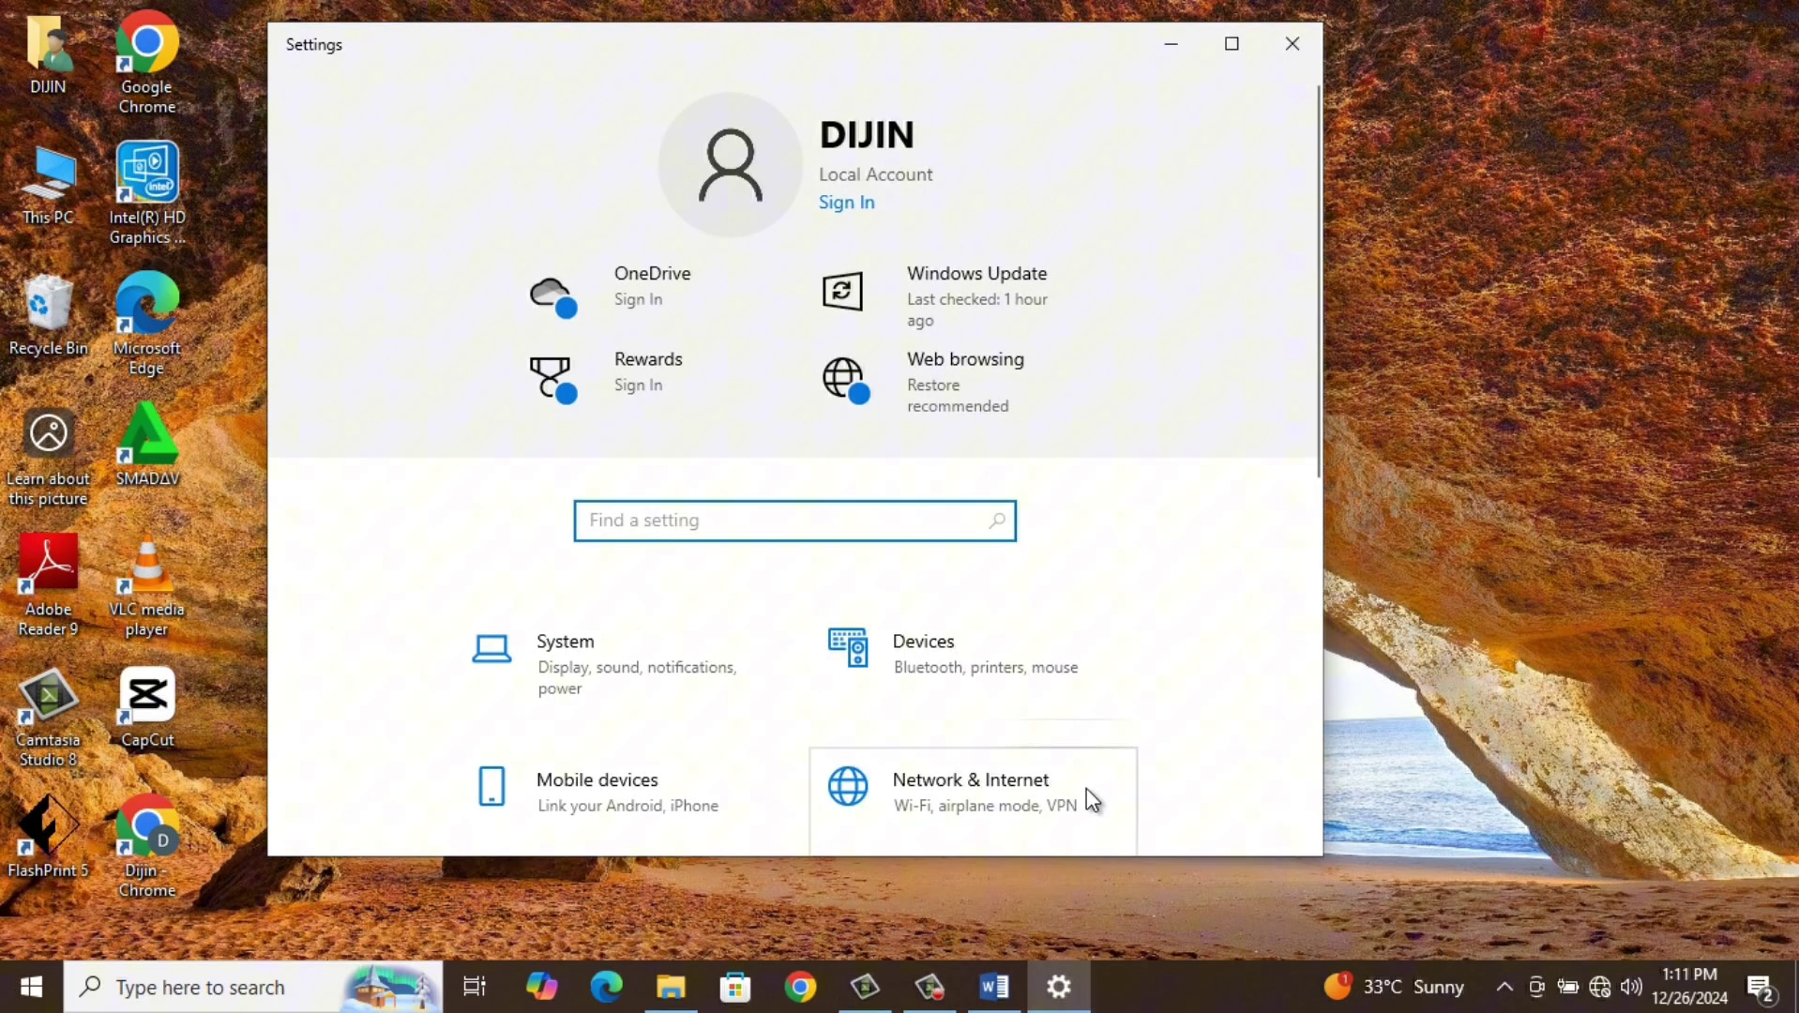
click(1097, 786)
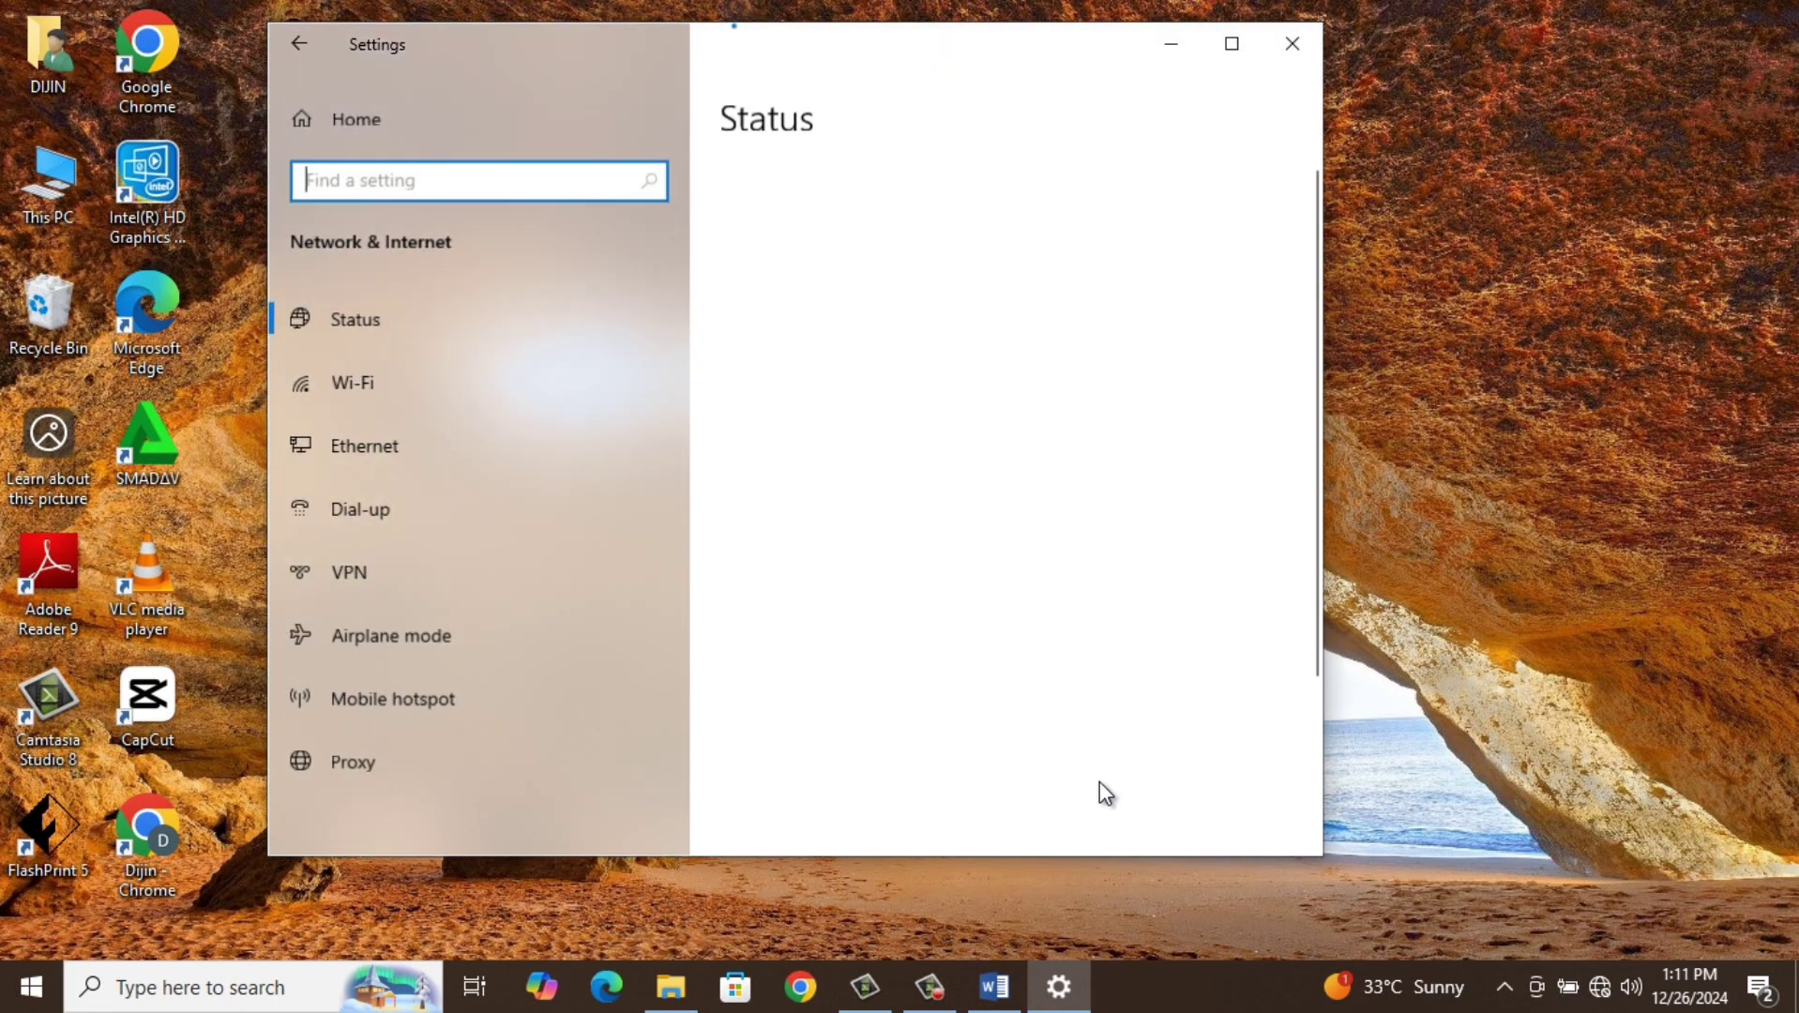
scroll(1005, 666, down, 5)
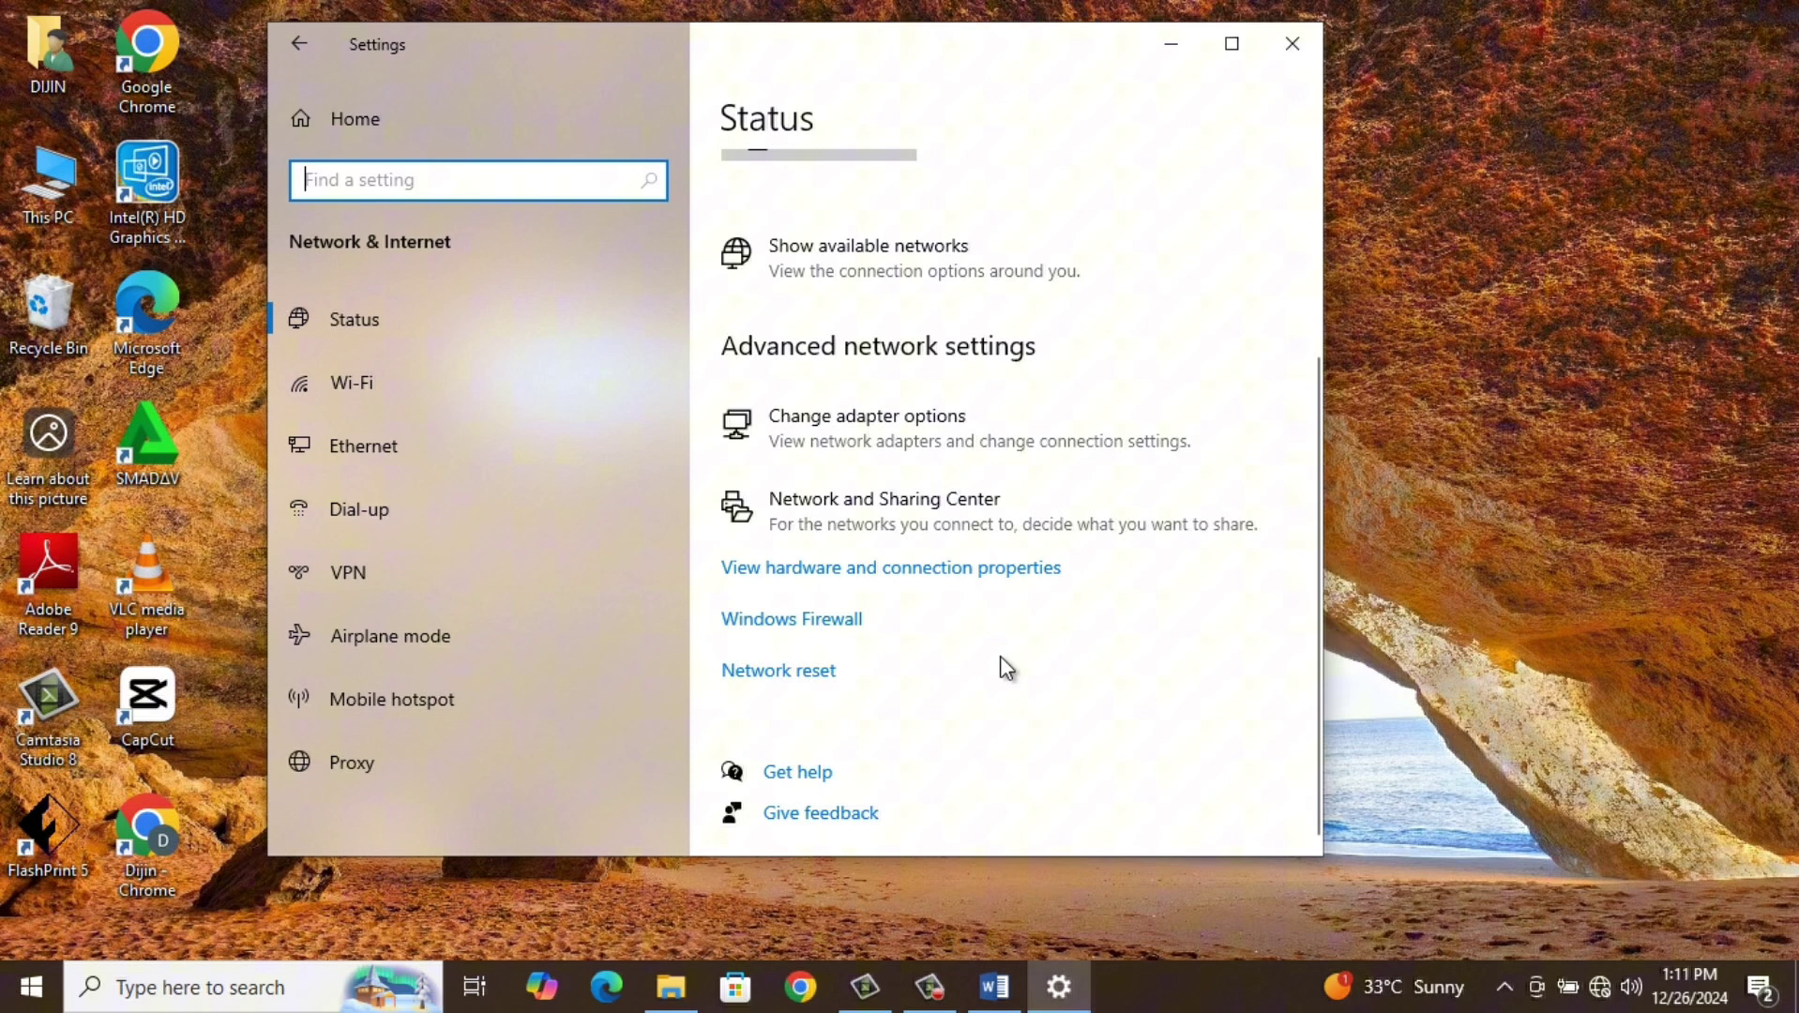
click(831, 671)
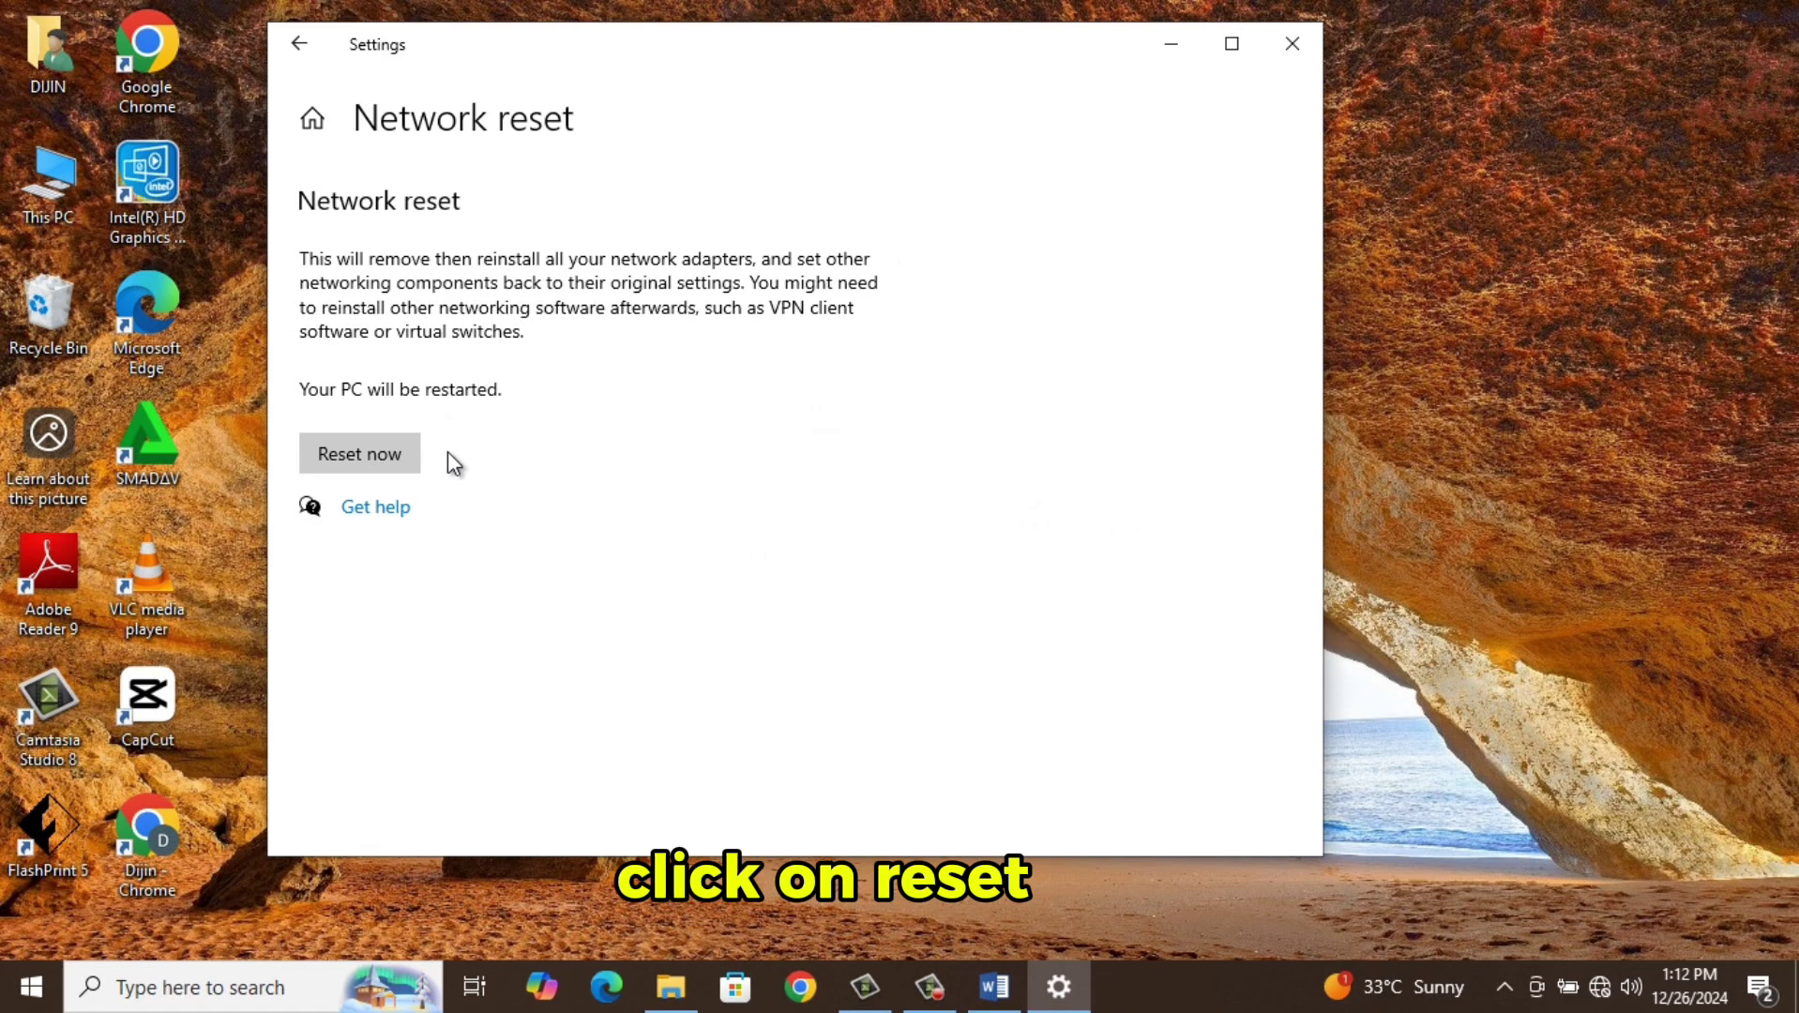
click(410, 458)
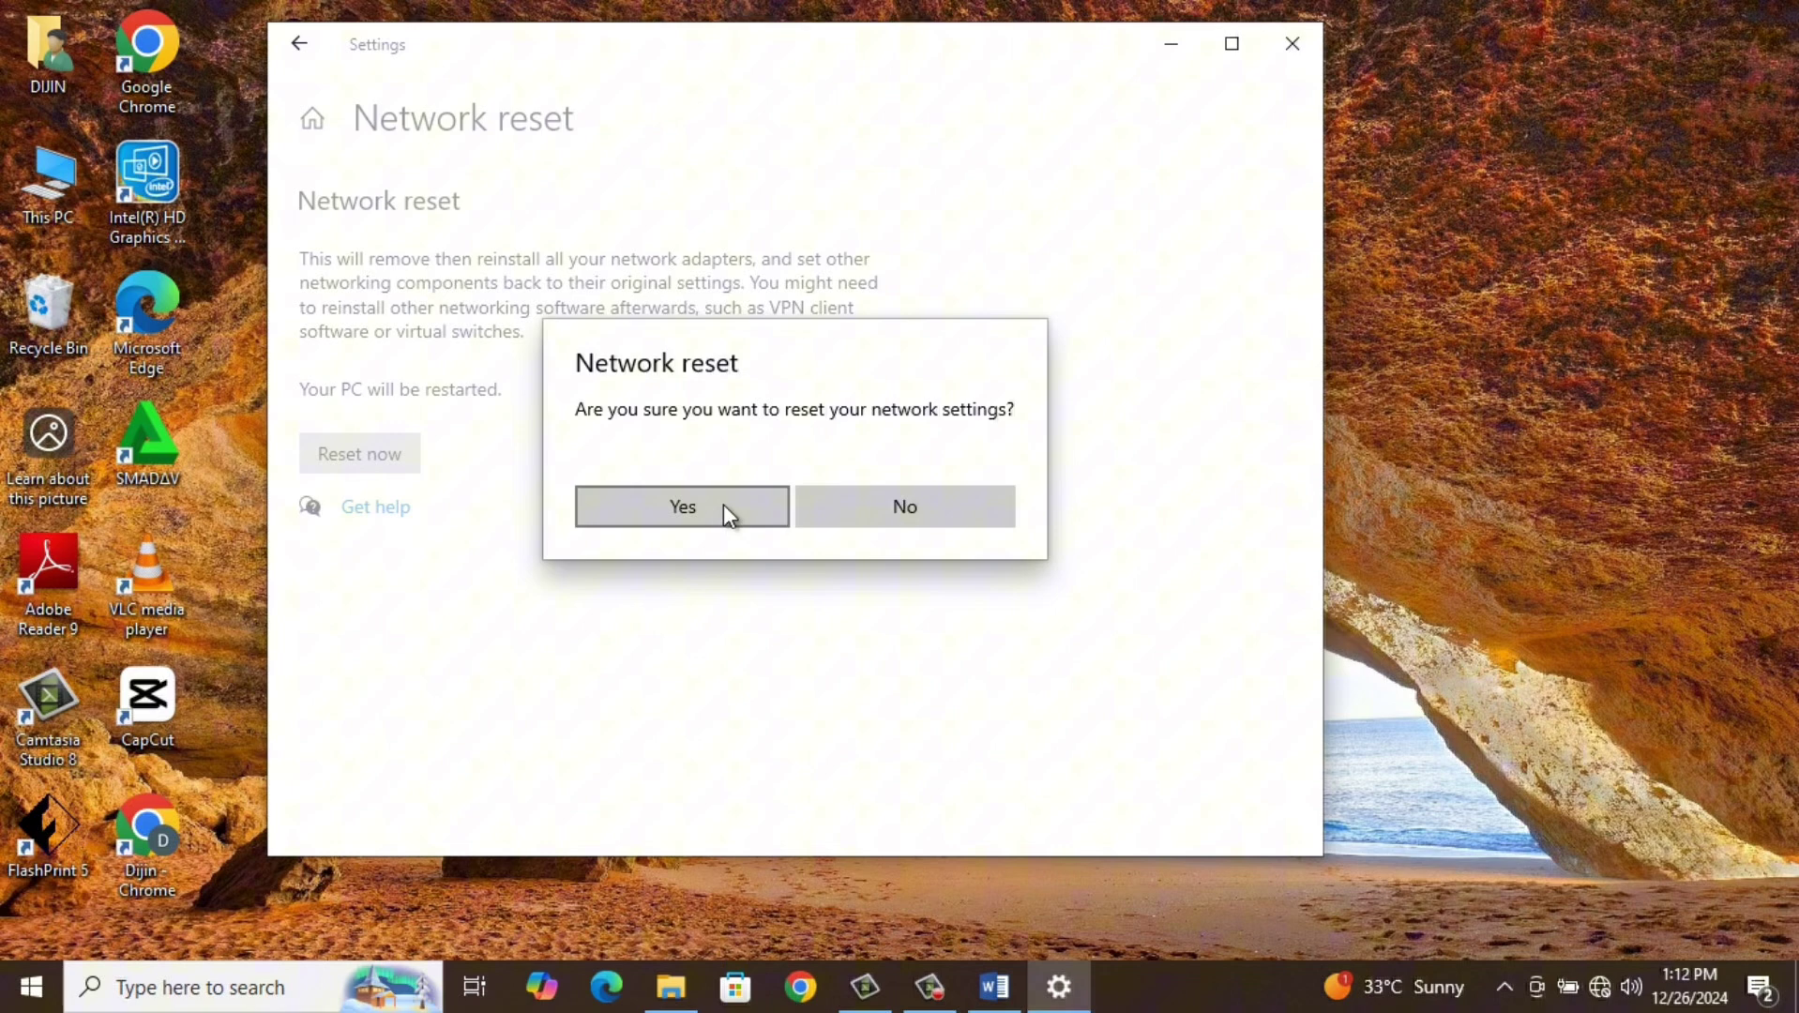
click(724, 503)
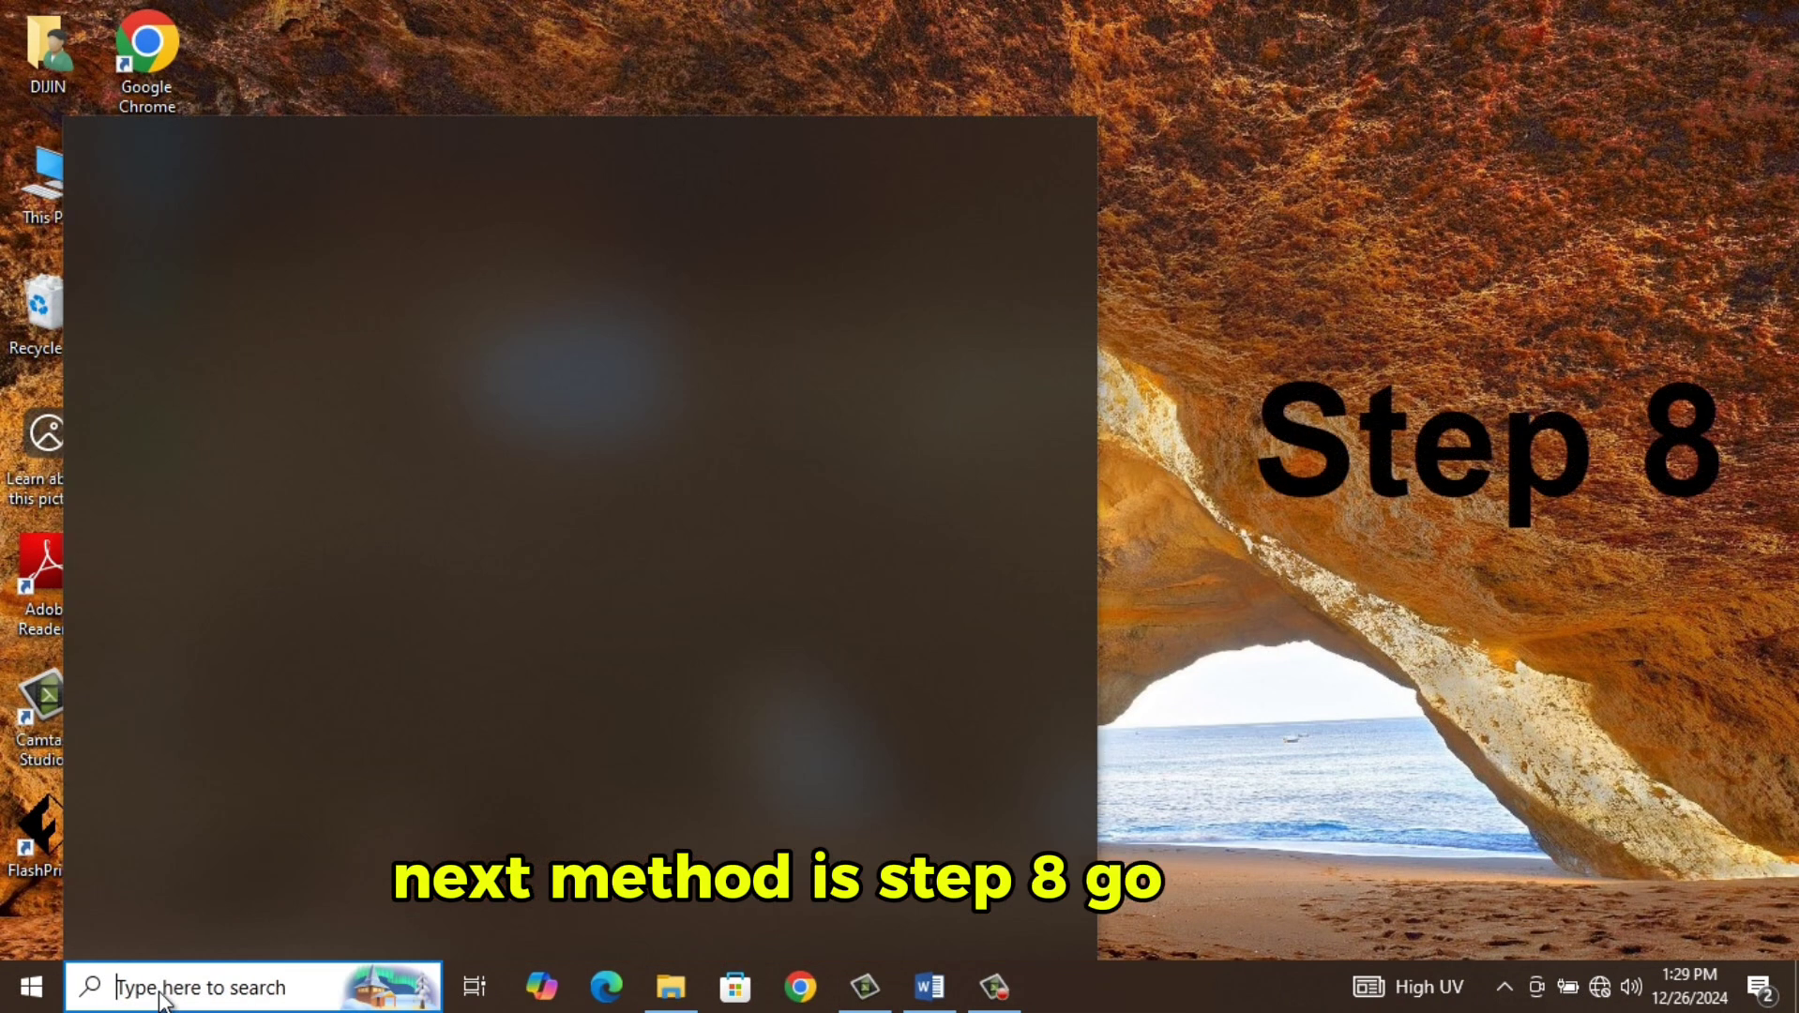
Launch Command Prompt with administrator rights
text(cmd)
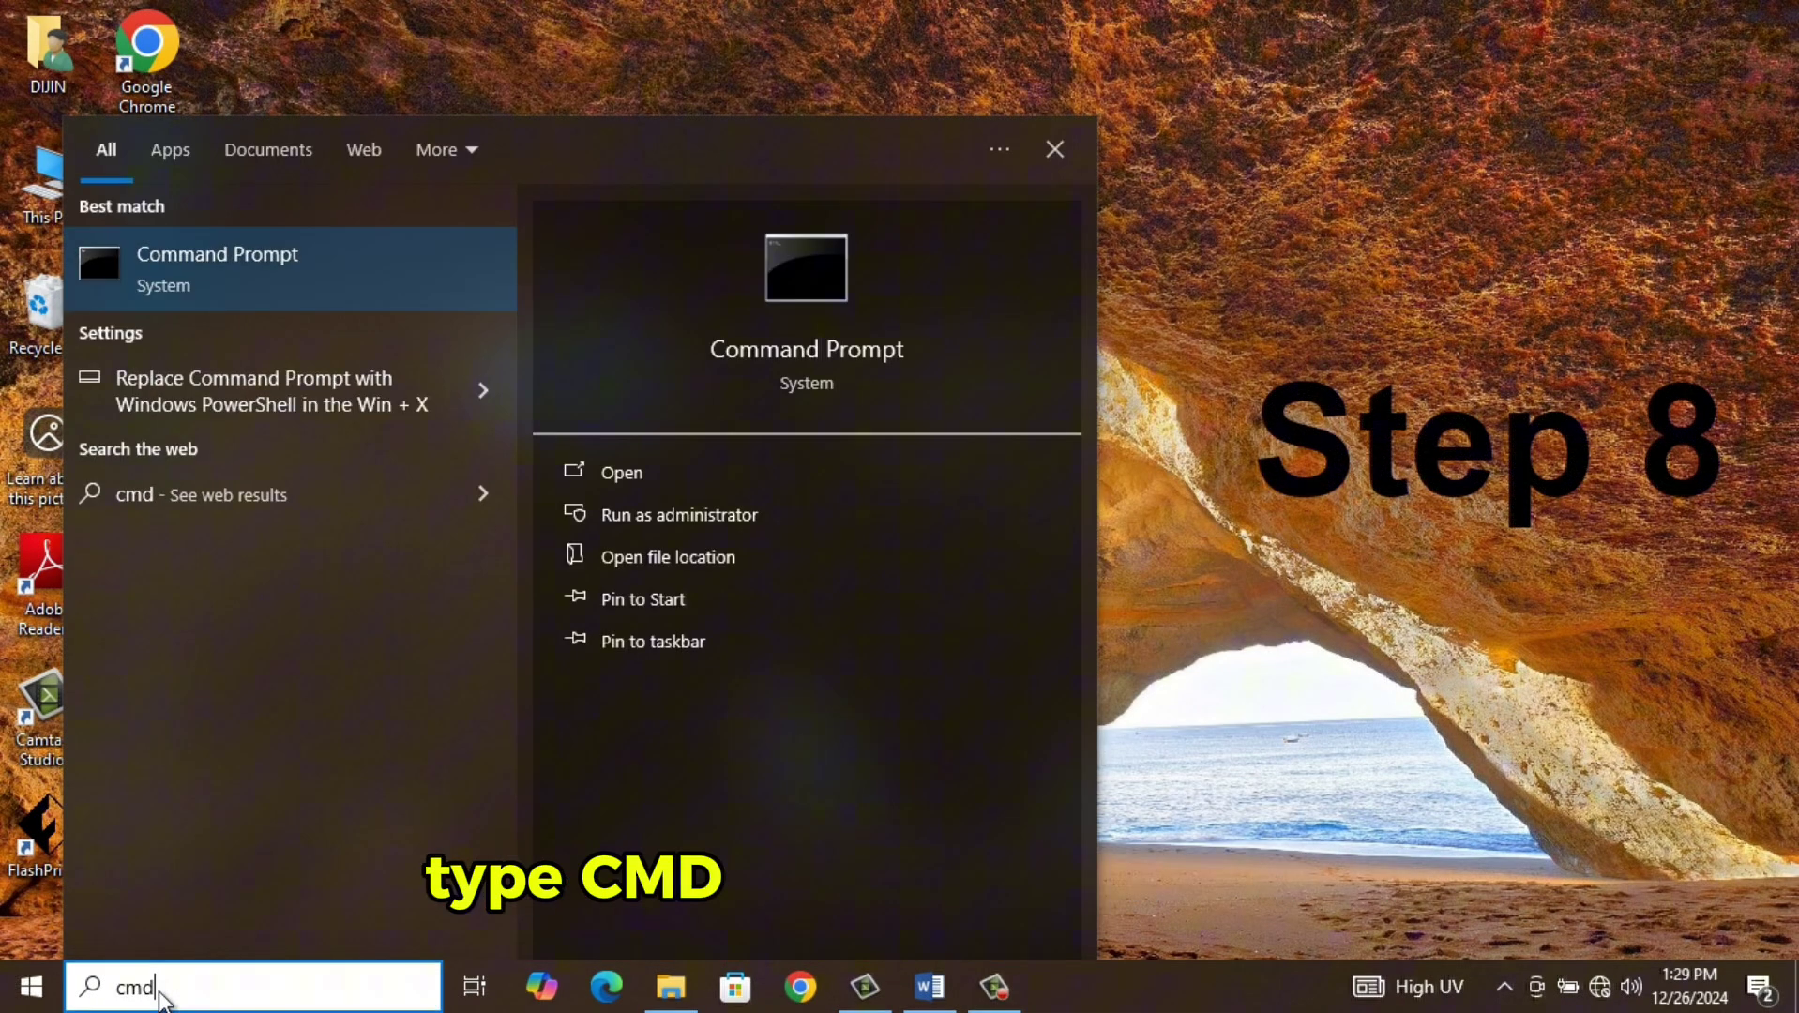
right_click(331, 266)
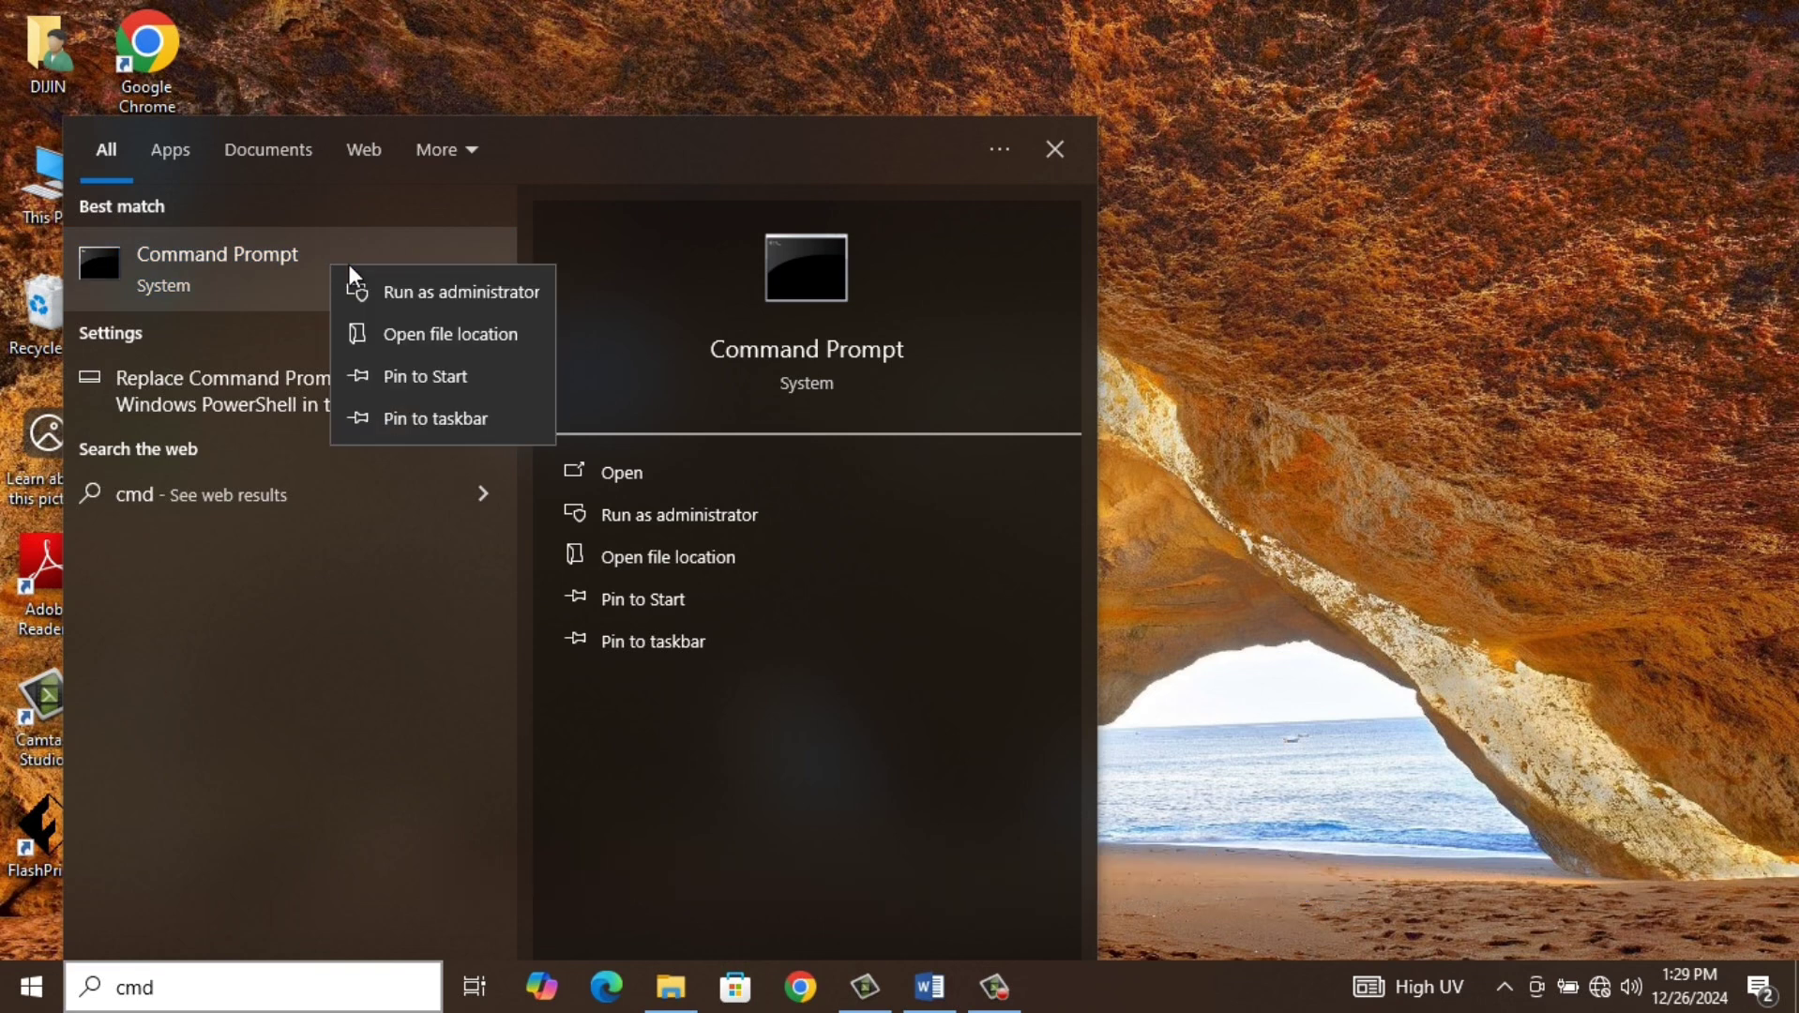
click(488, 290)
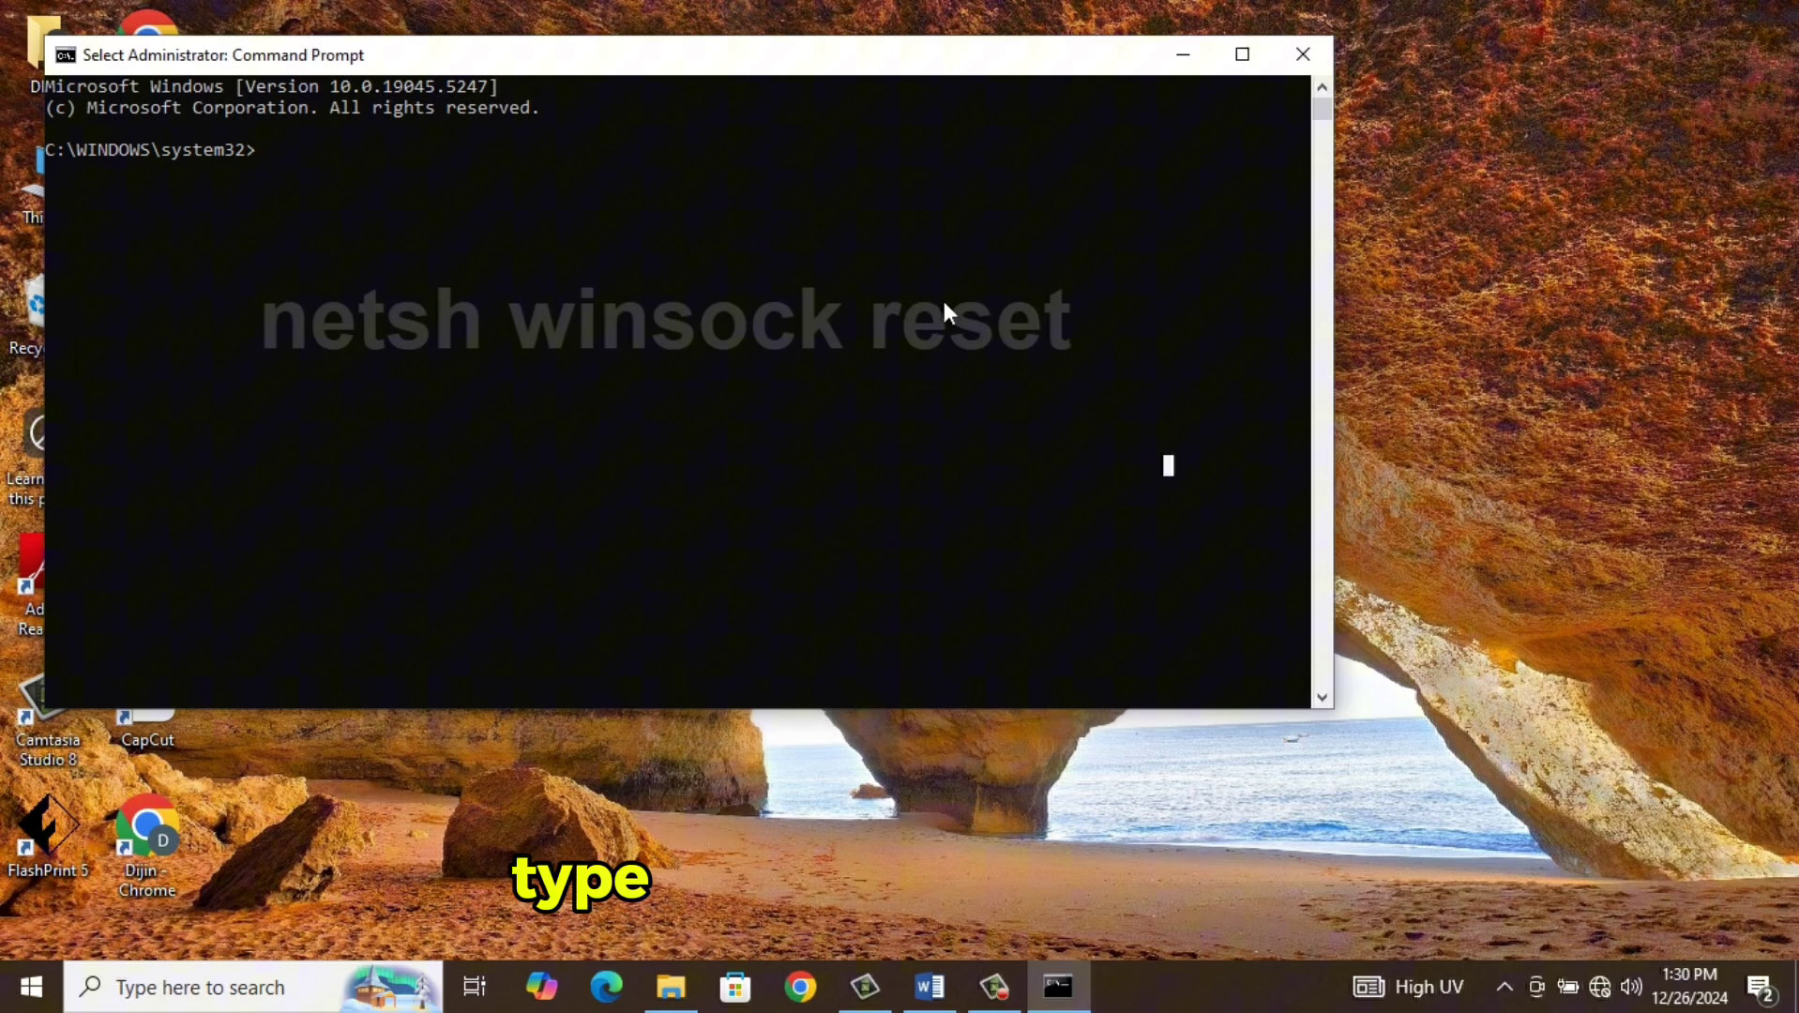
Run 'netsh winsock reset' and then 'netsh int ip reset resetlog.txt'
text(nets)
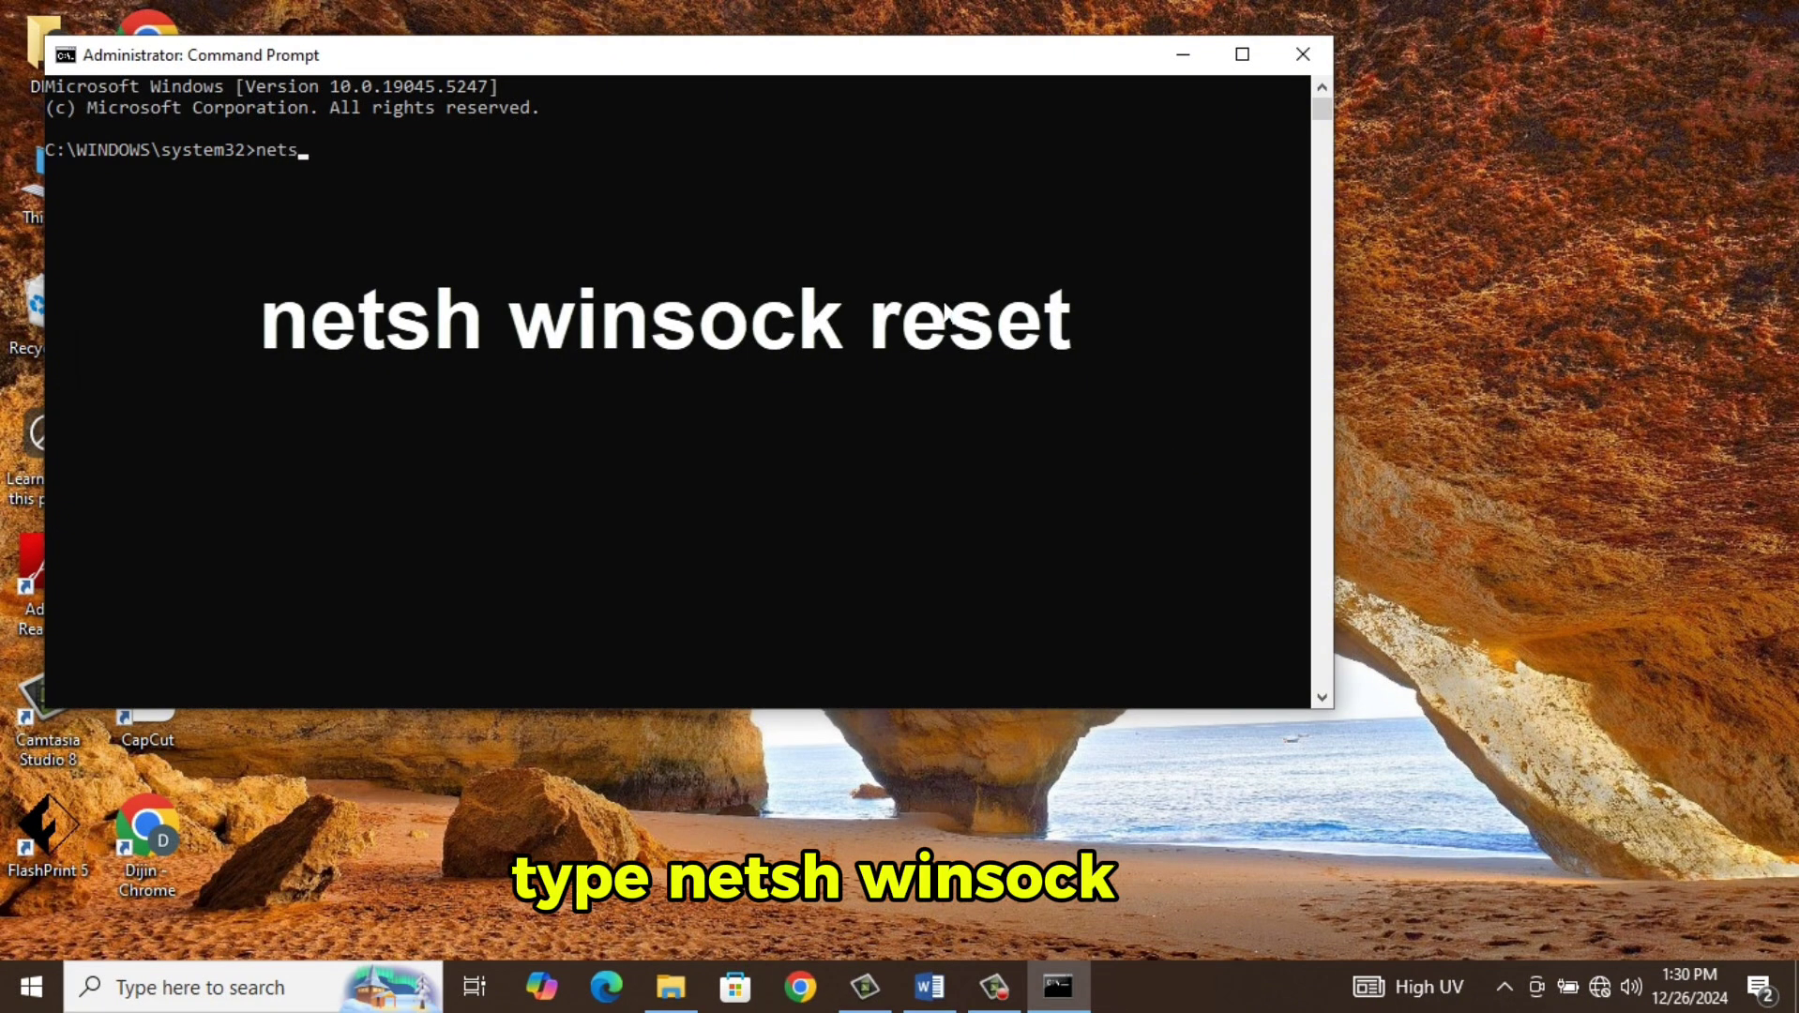
text(h winsock)
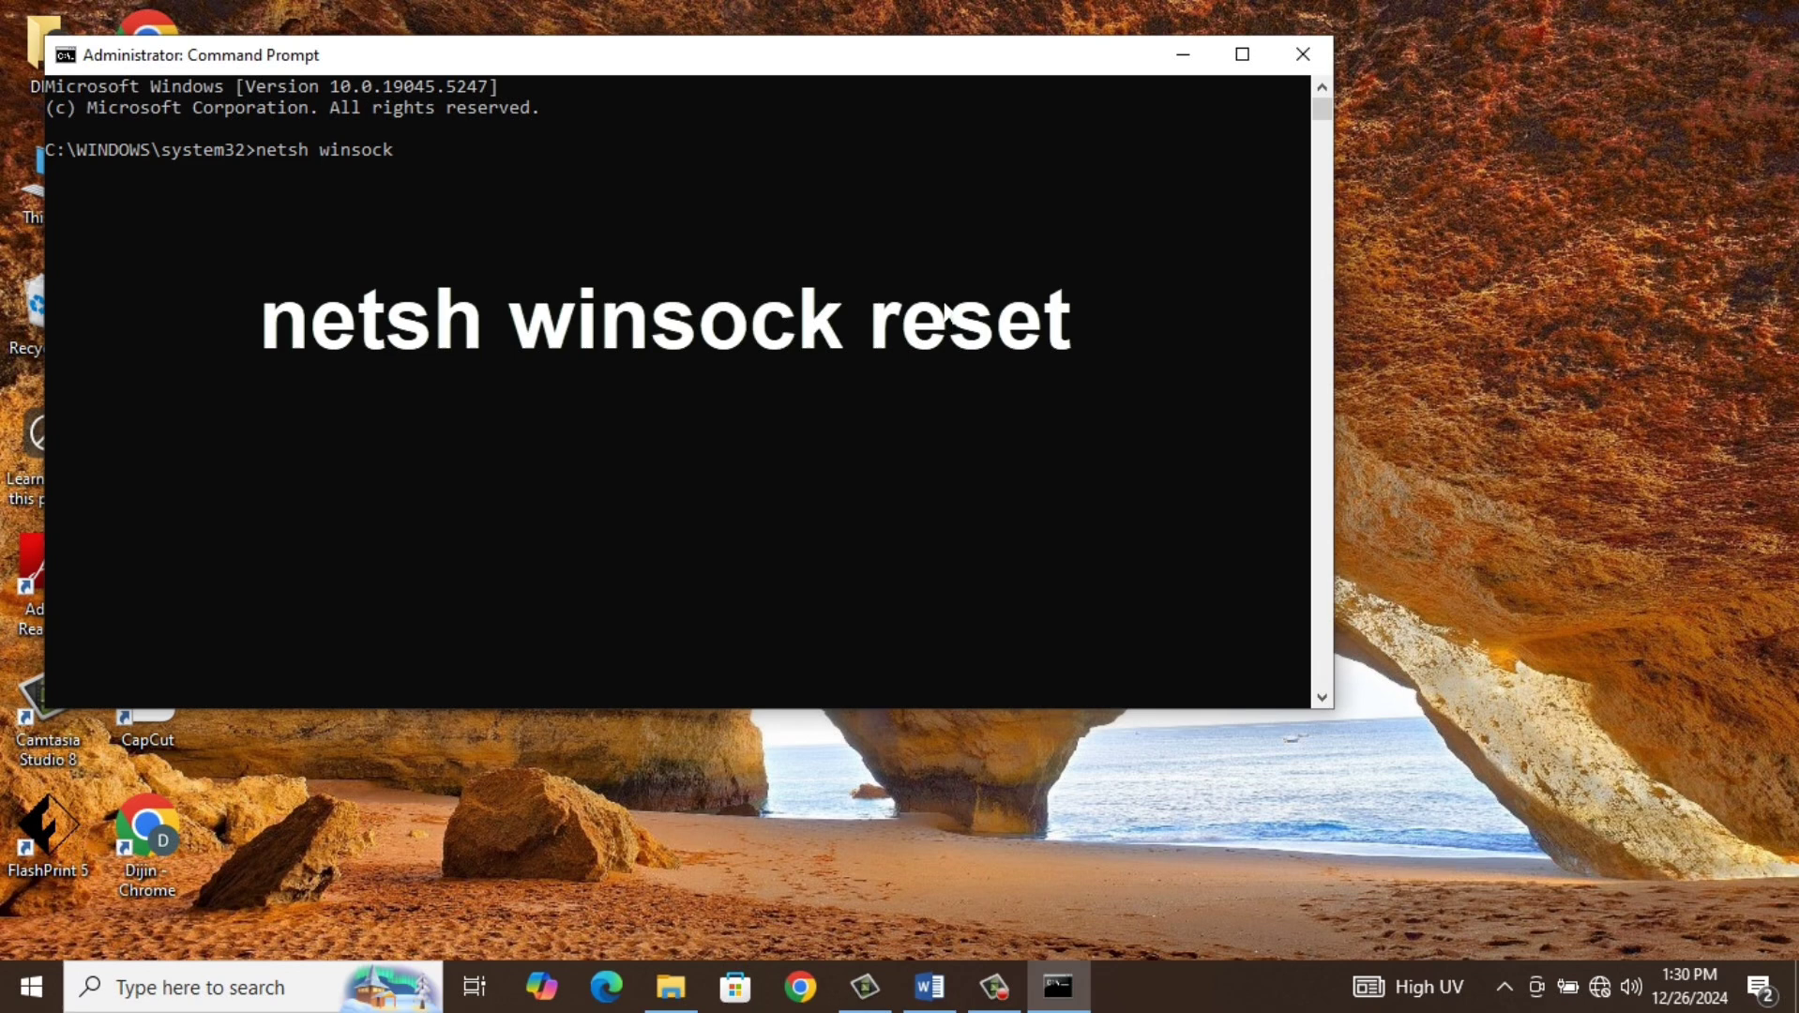
text( re)
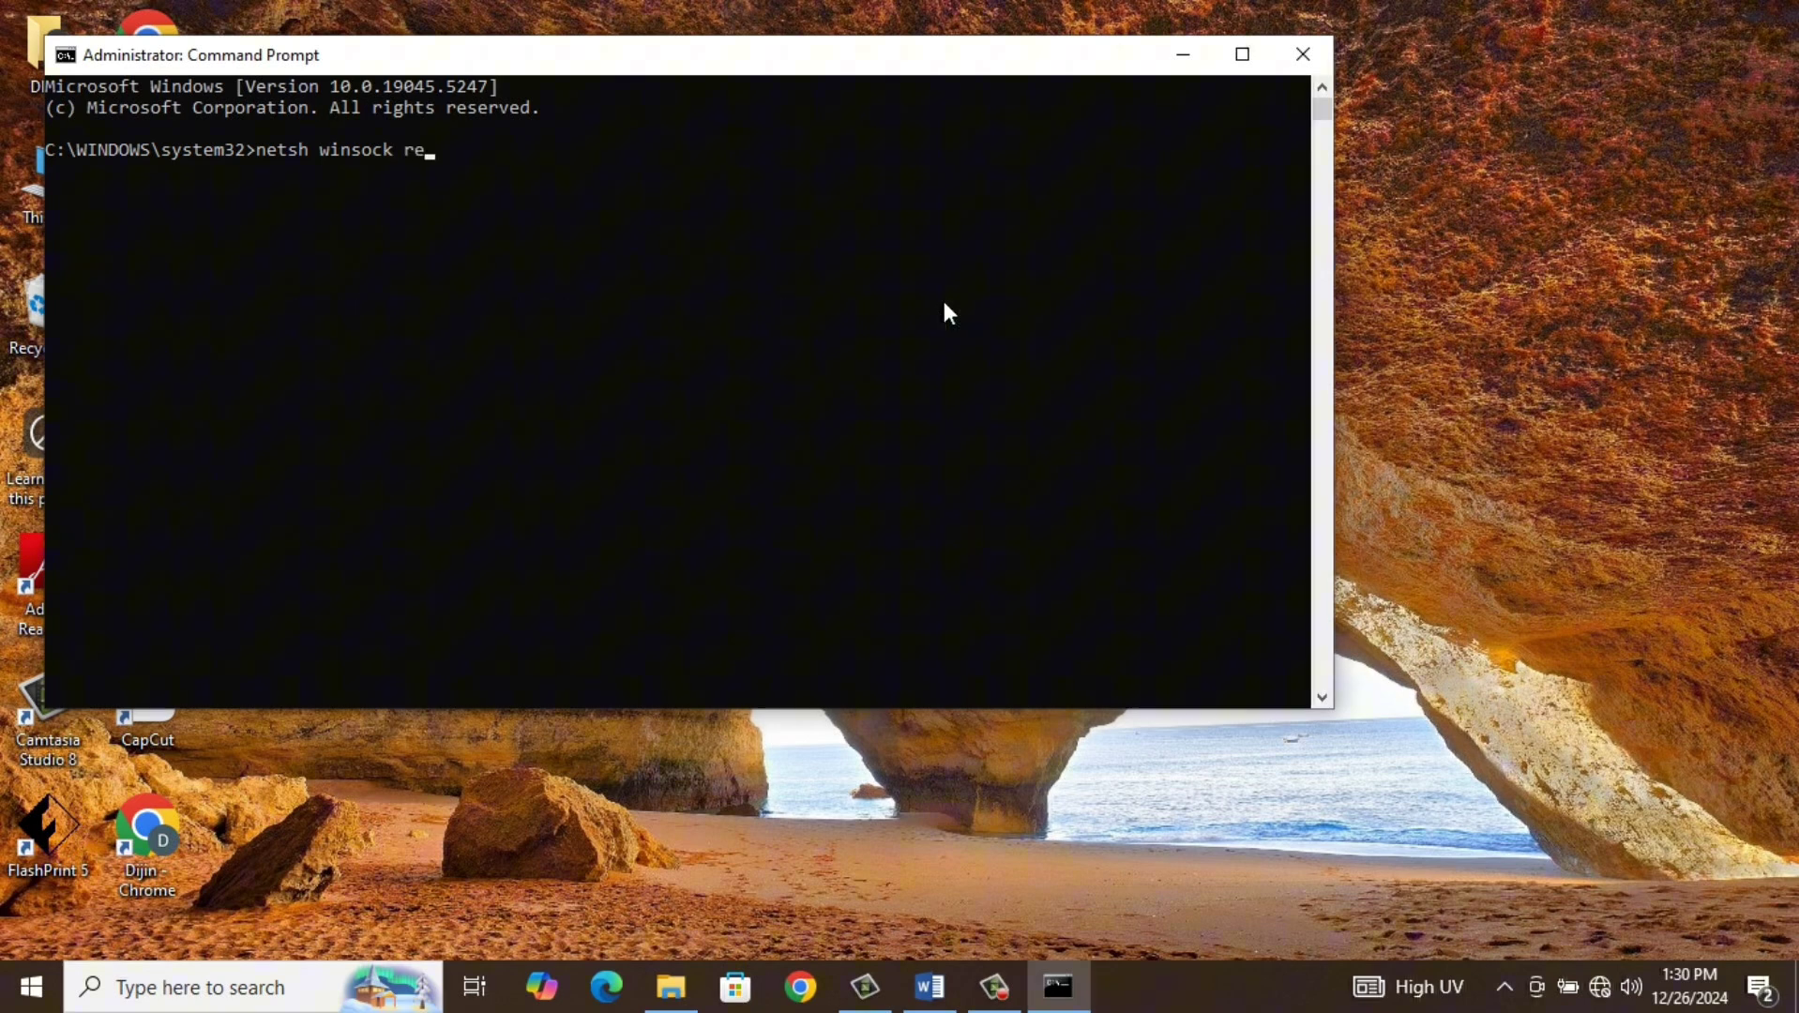
text(set)
key(Return)
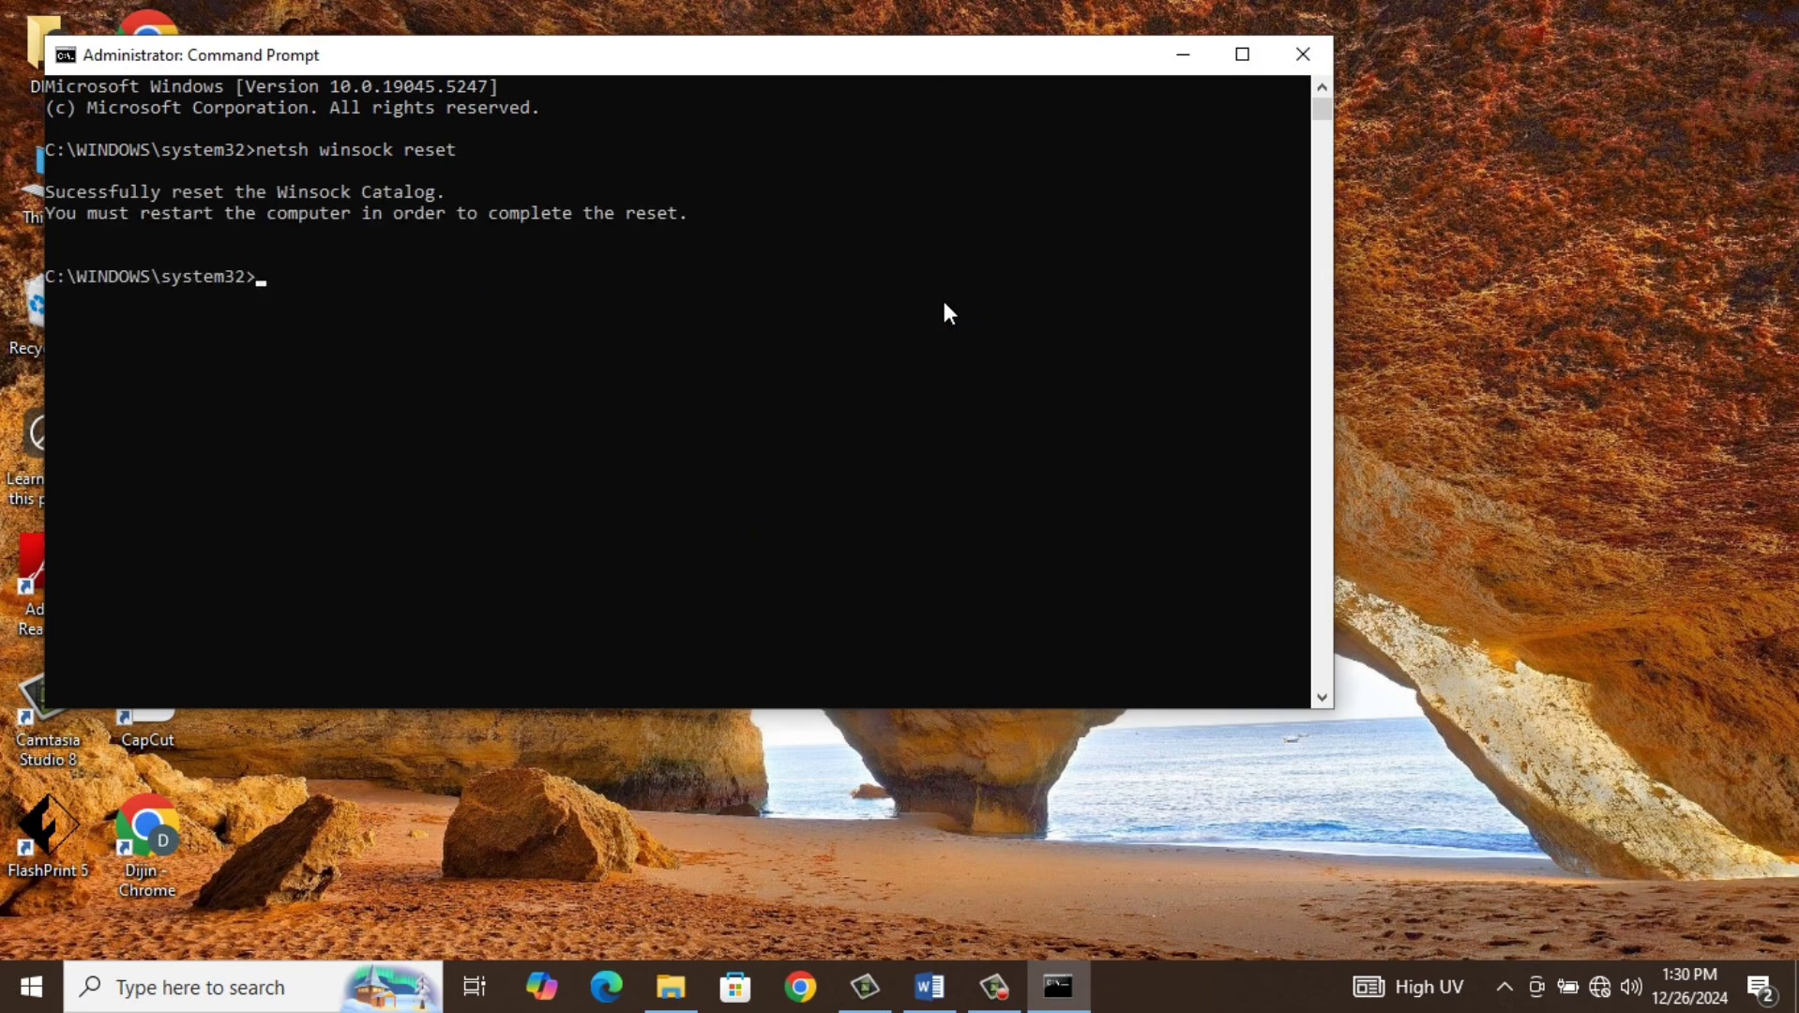
text(nets)
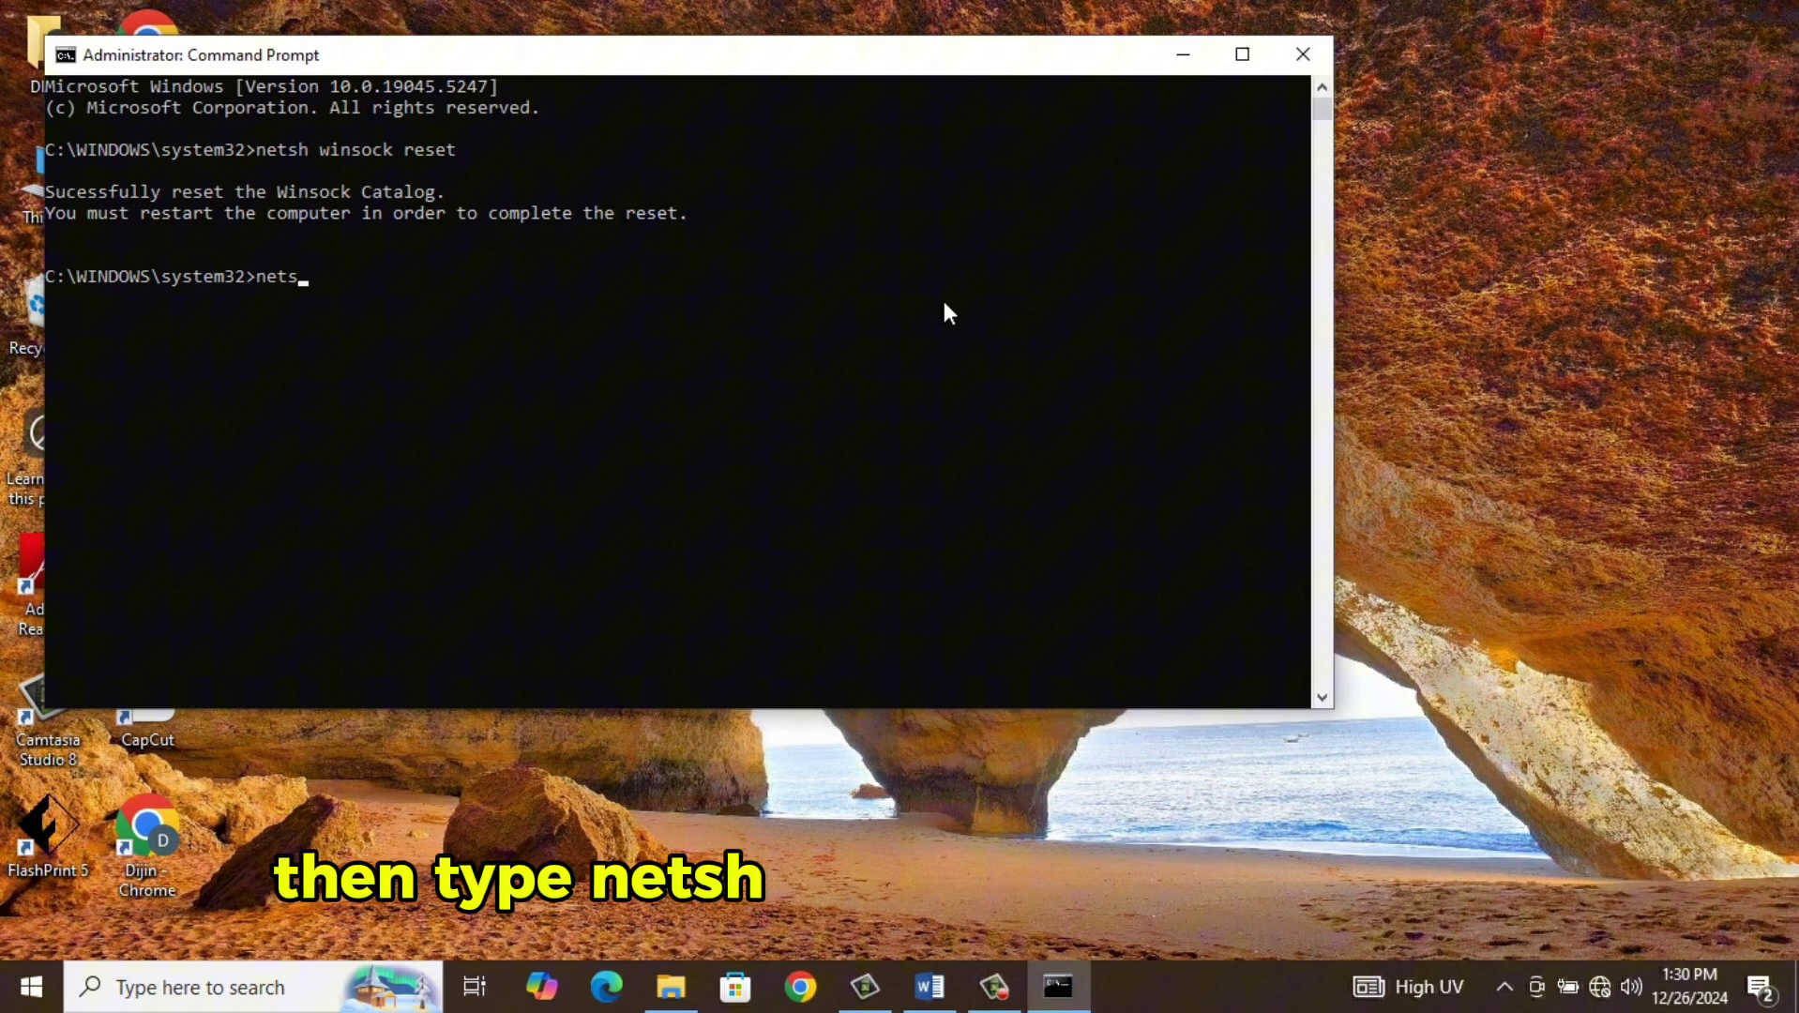
text(h int)
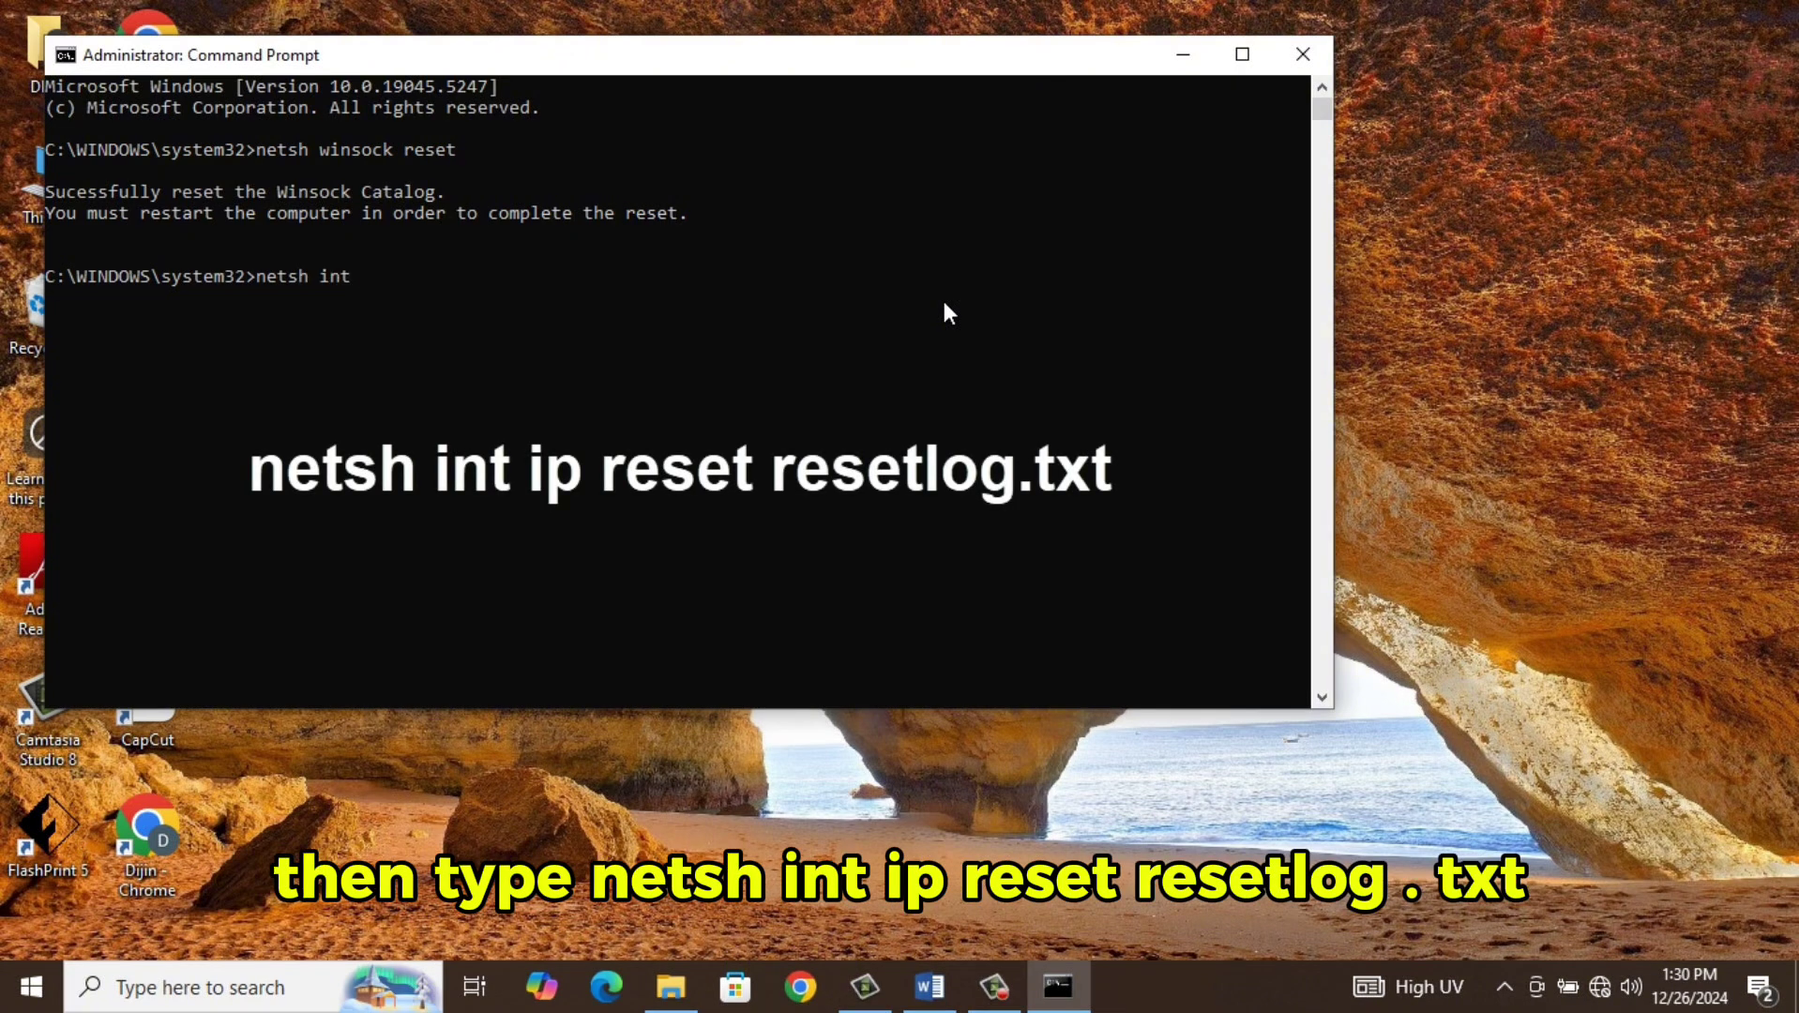
text( ip reset )
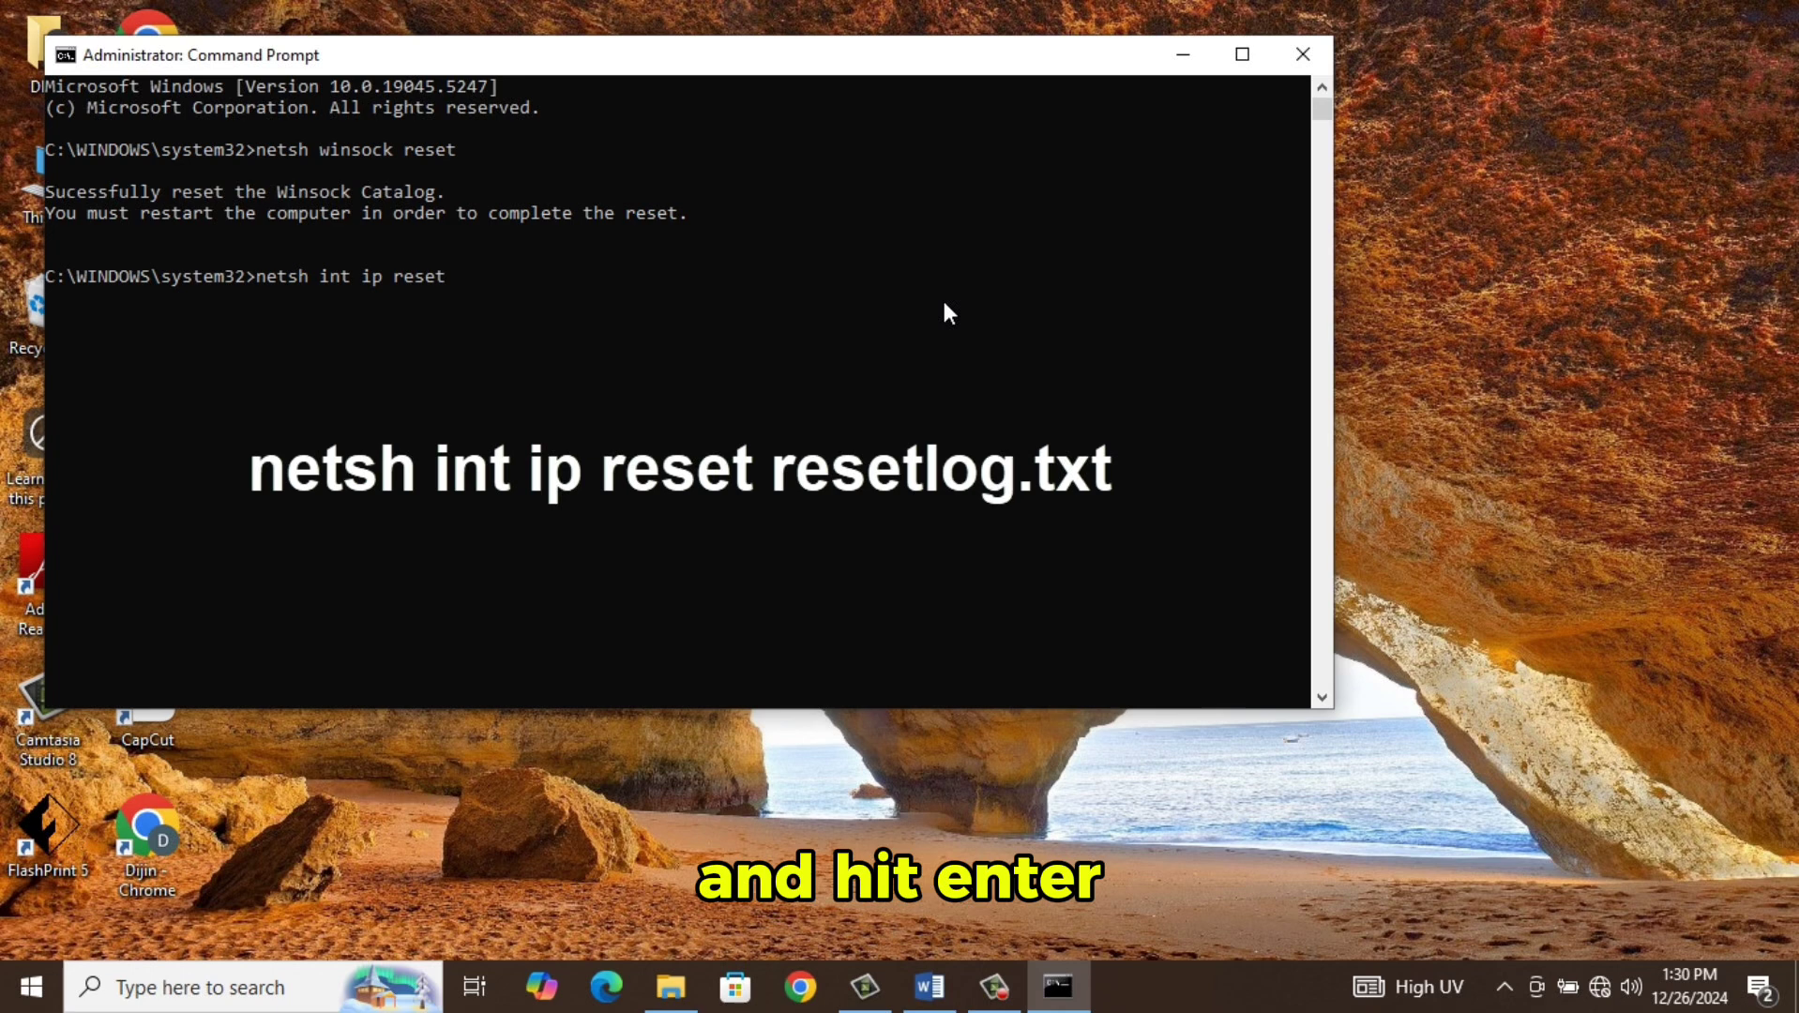
text(resetlog.txt)
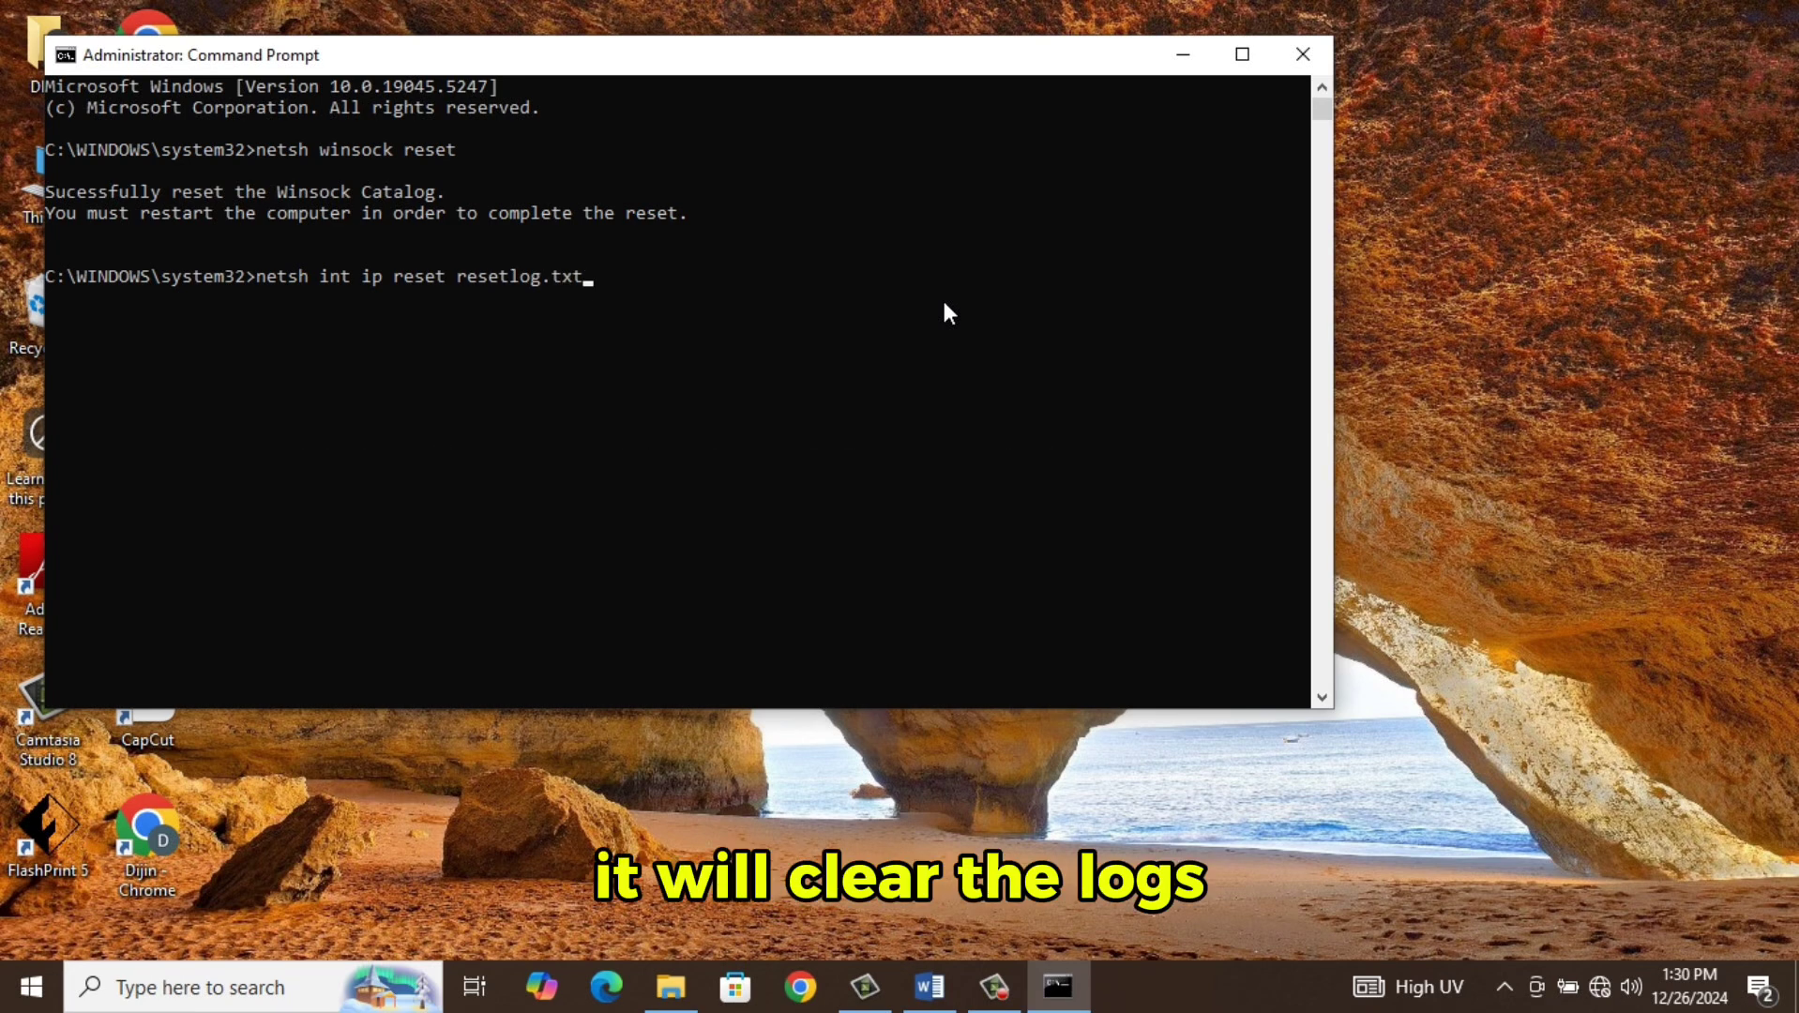
key(Return)
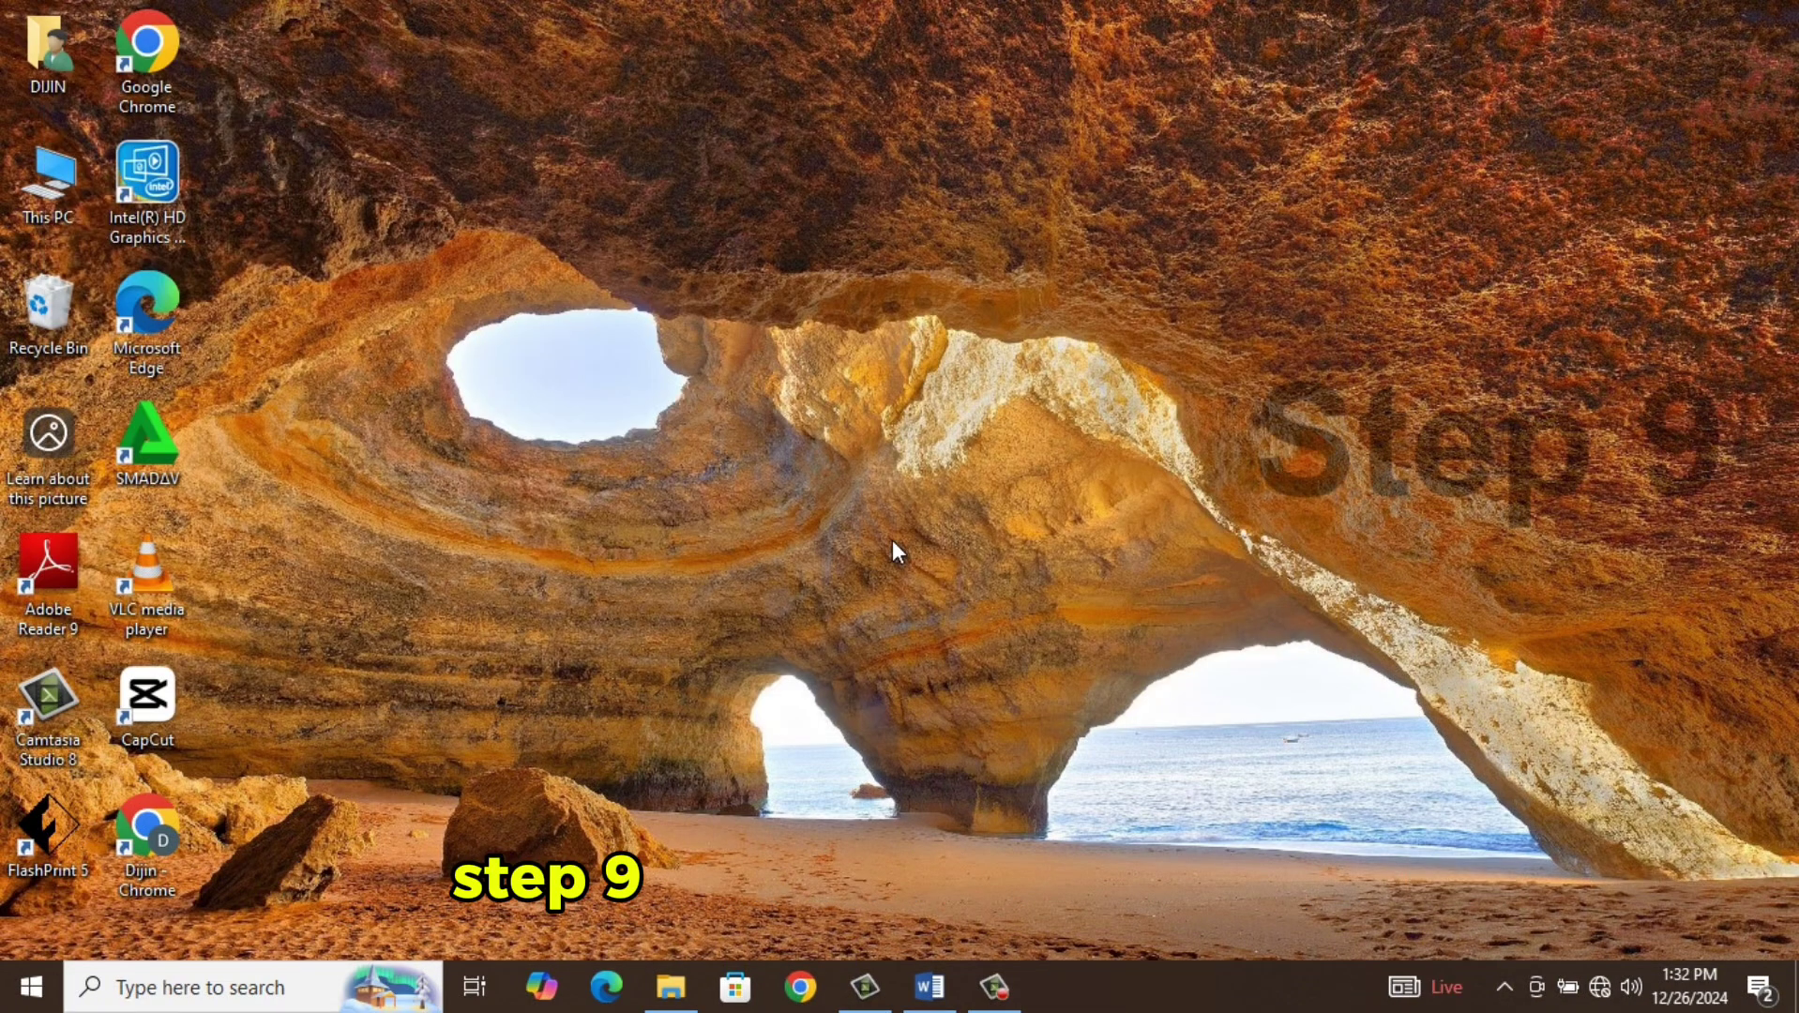
Launch msconfig, choose Enable all on the Services tab, then Apply and OK
key(super+r)
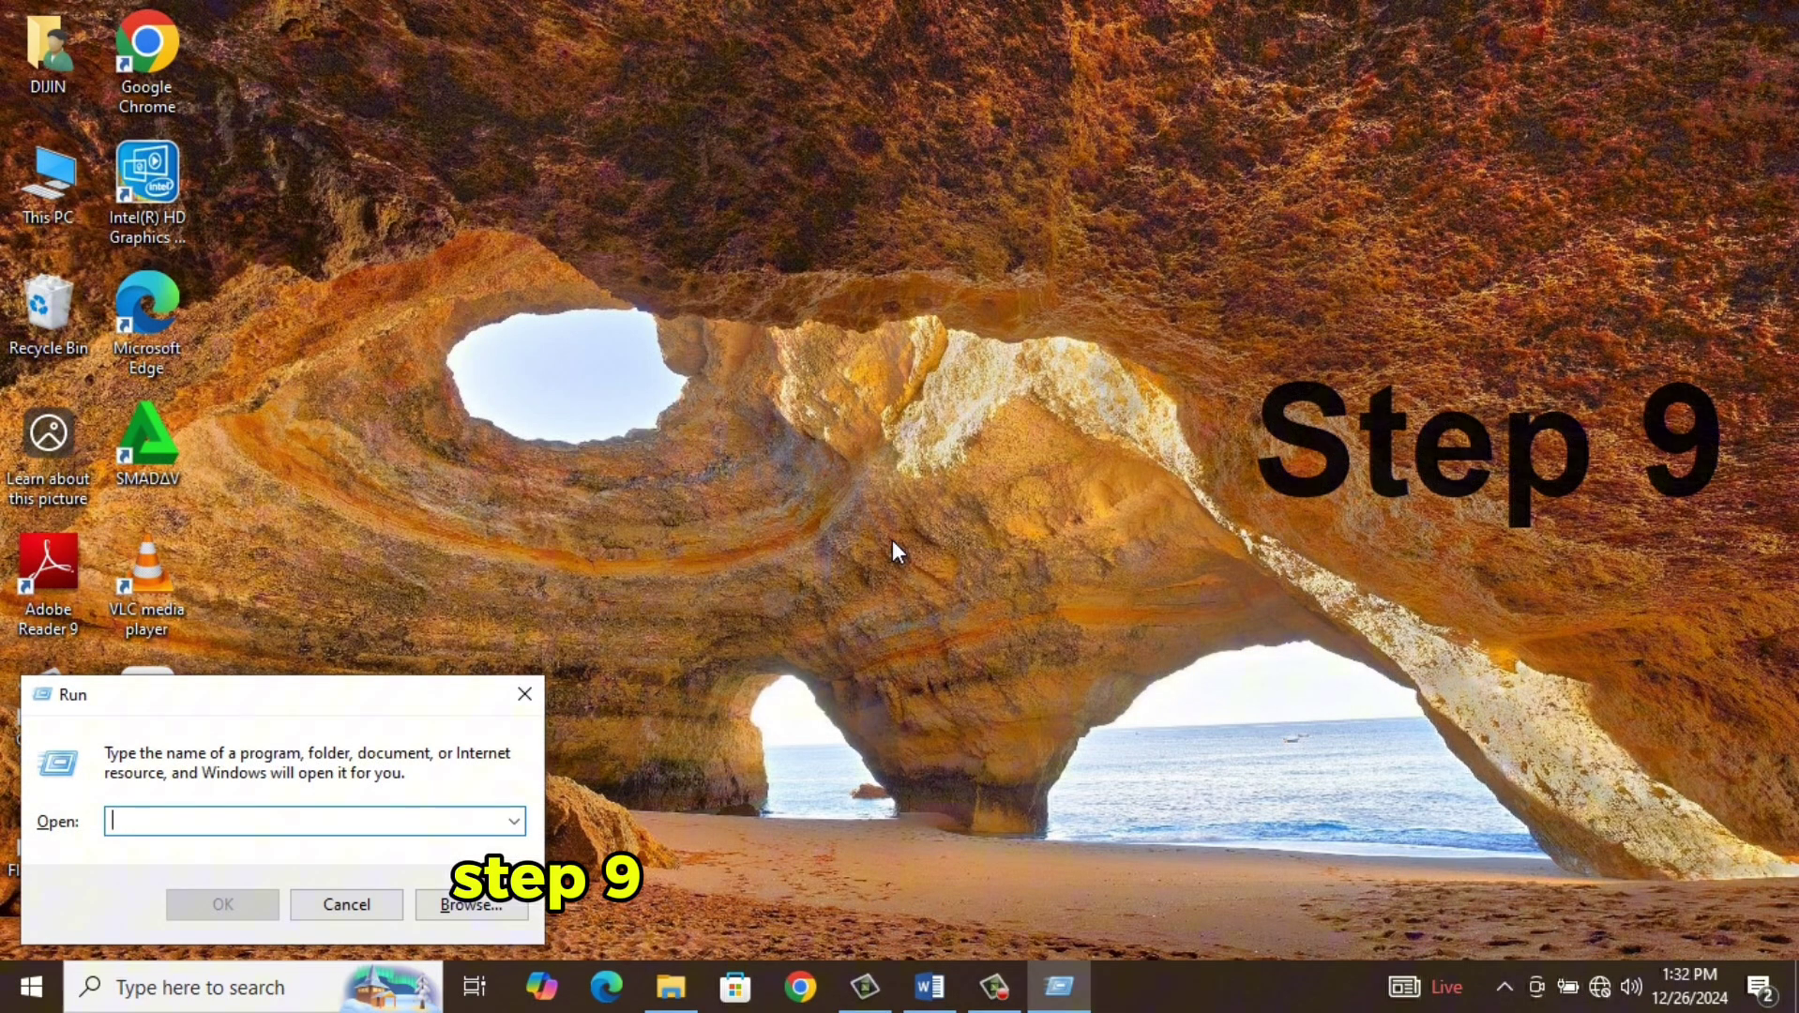
text(ms)
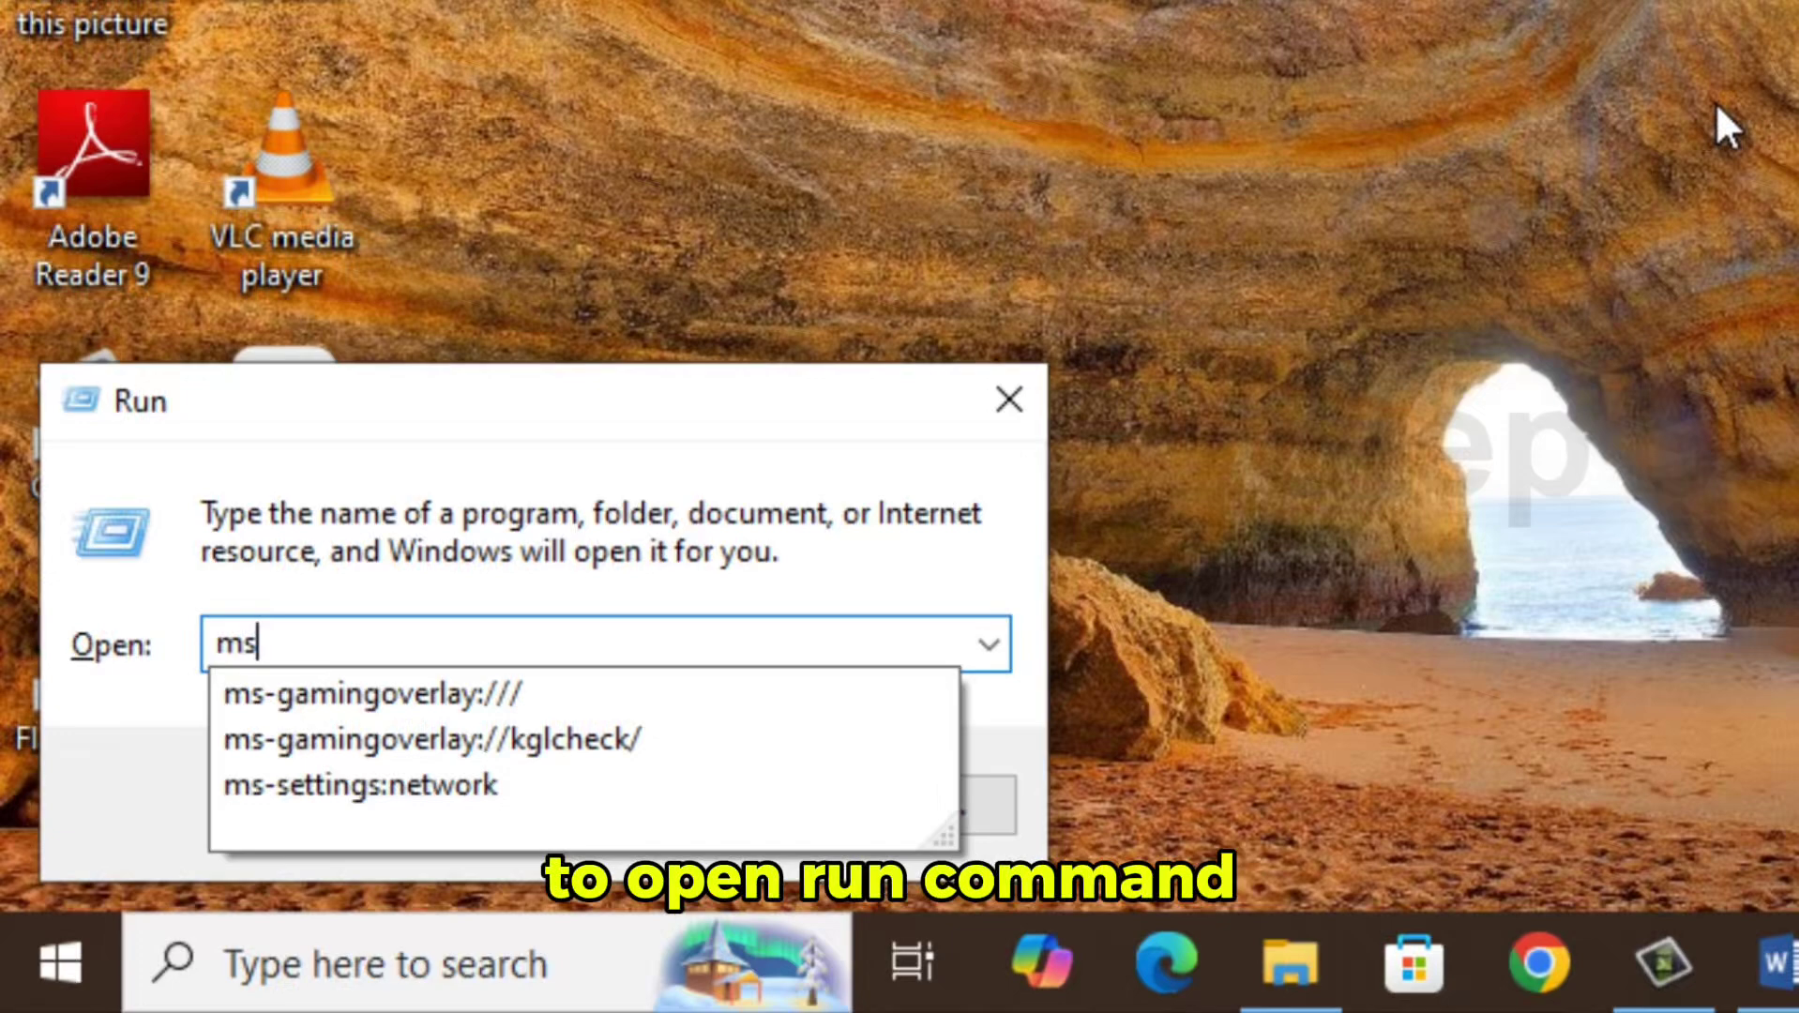
text(con)
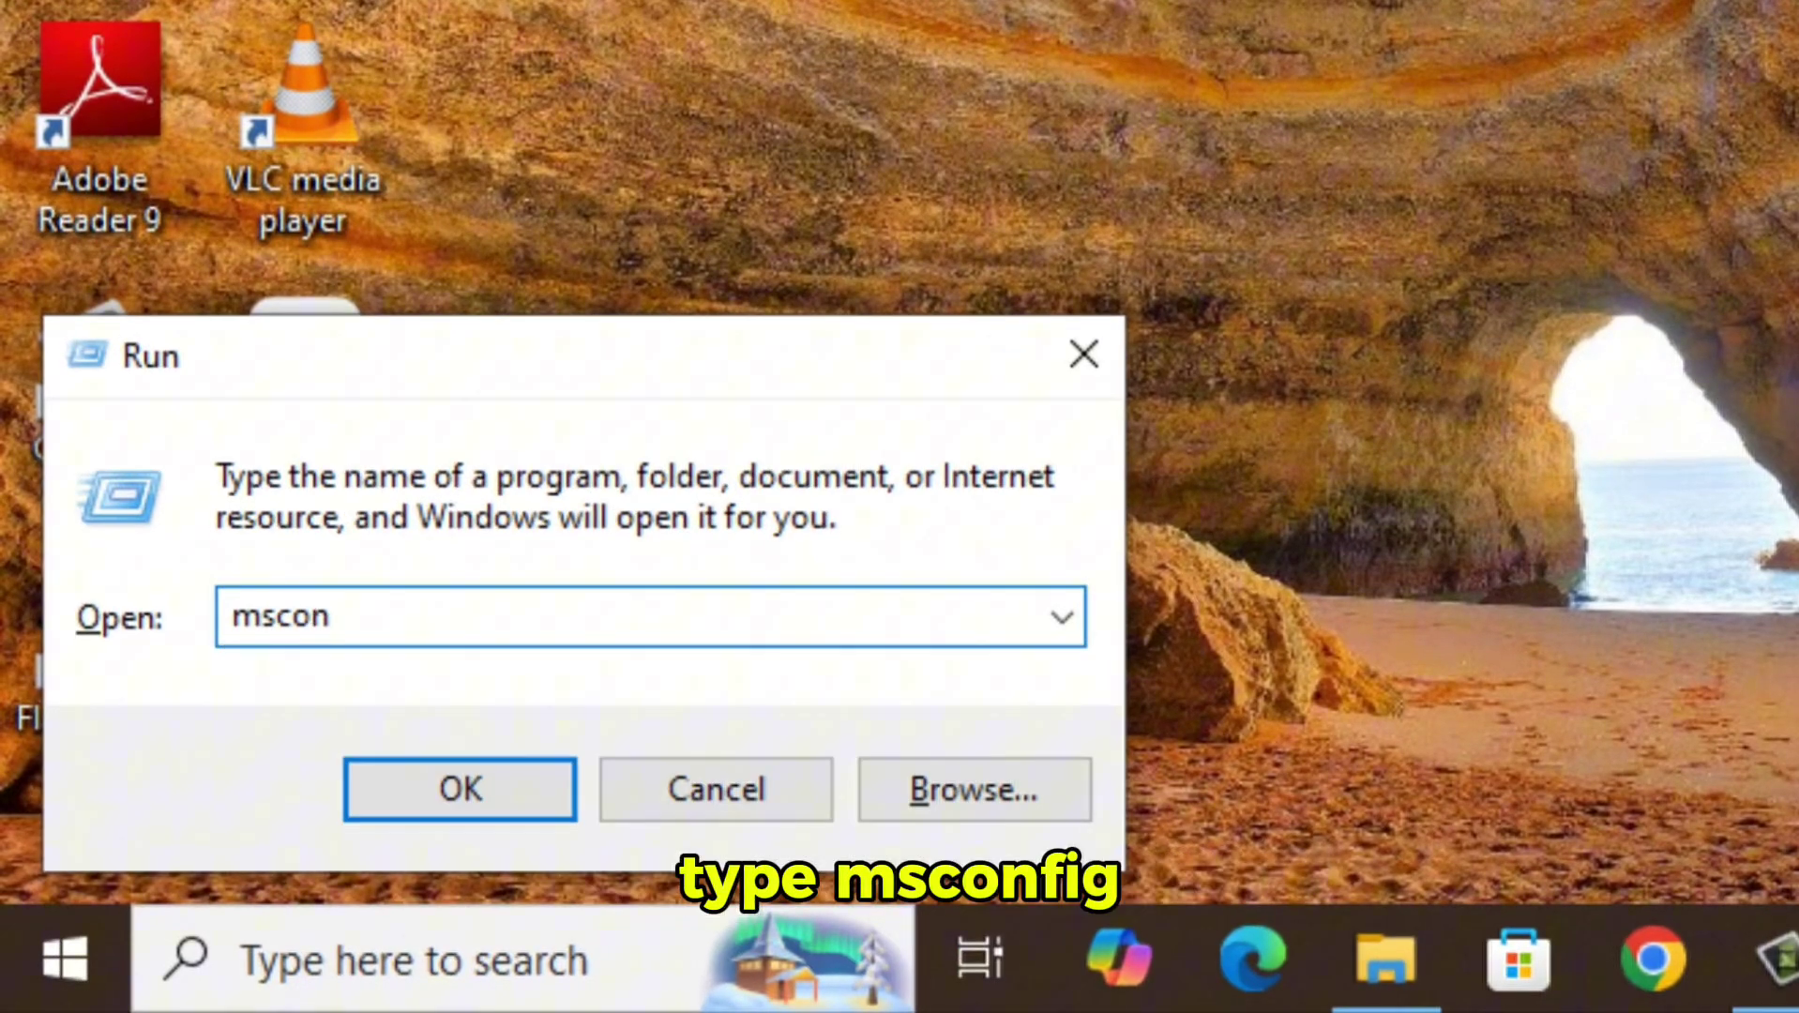
text(fig)
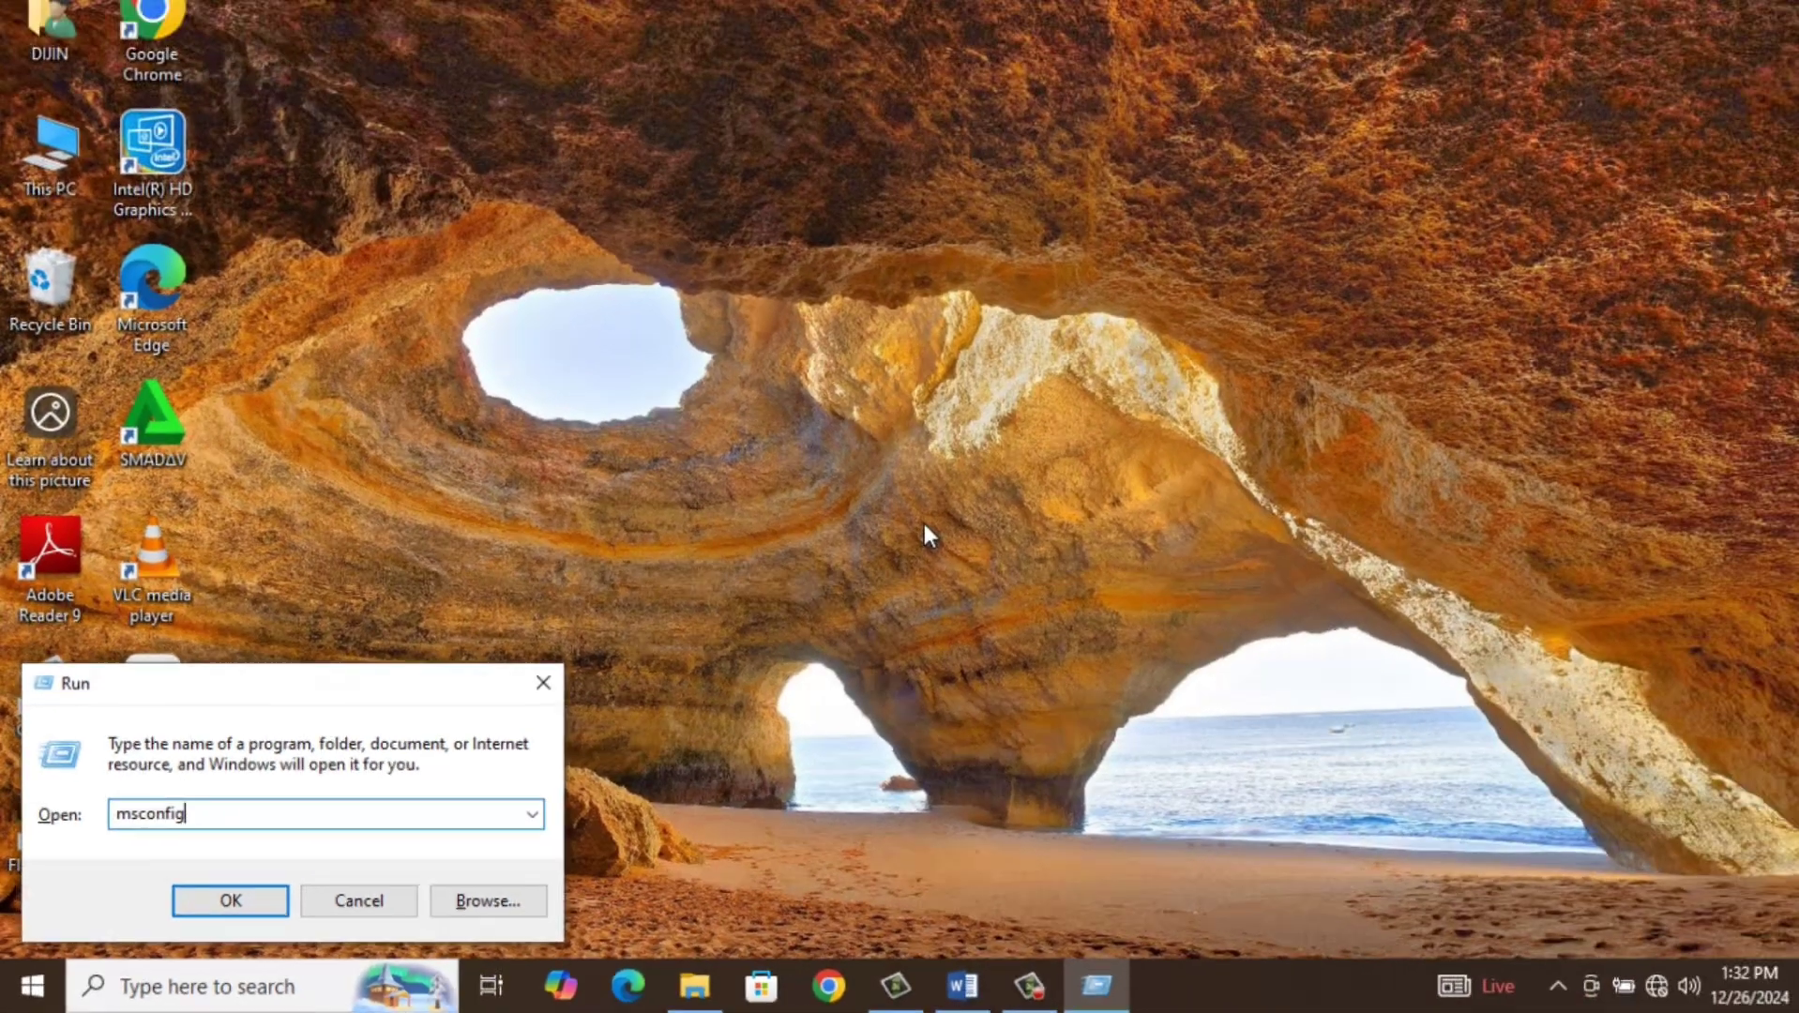
key(Return)
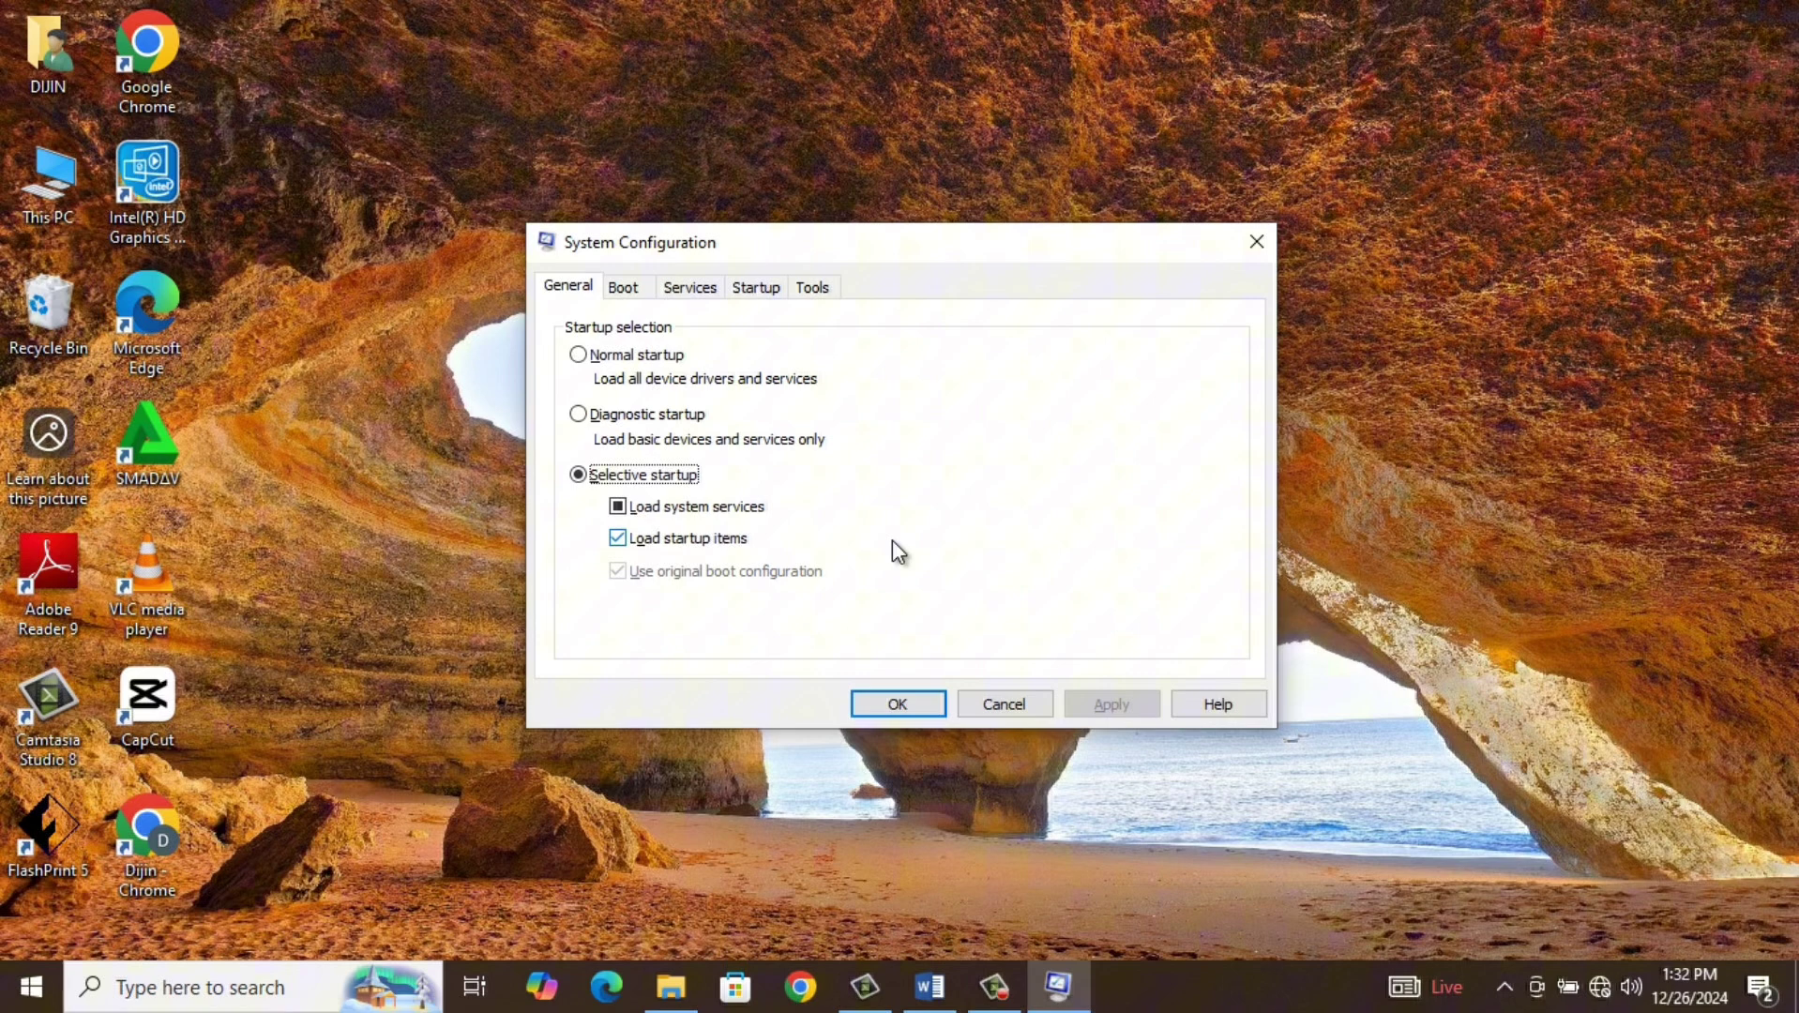
click(695, 290)
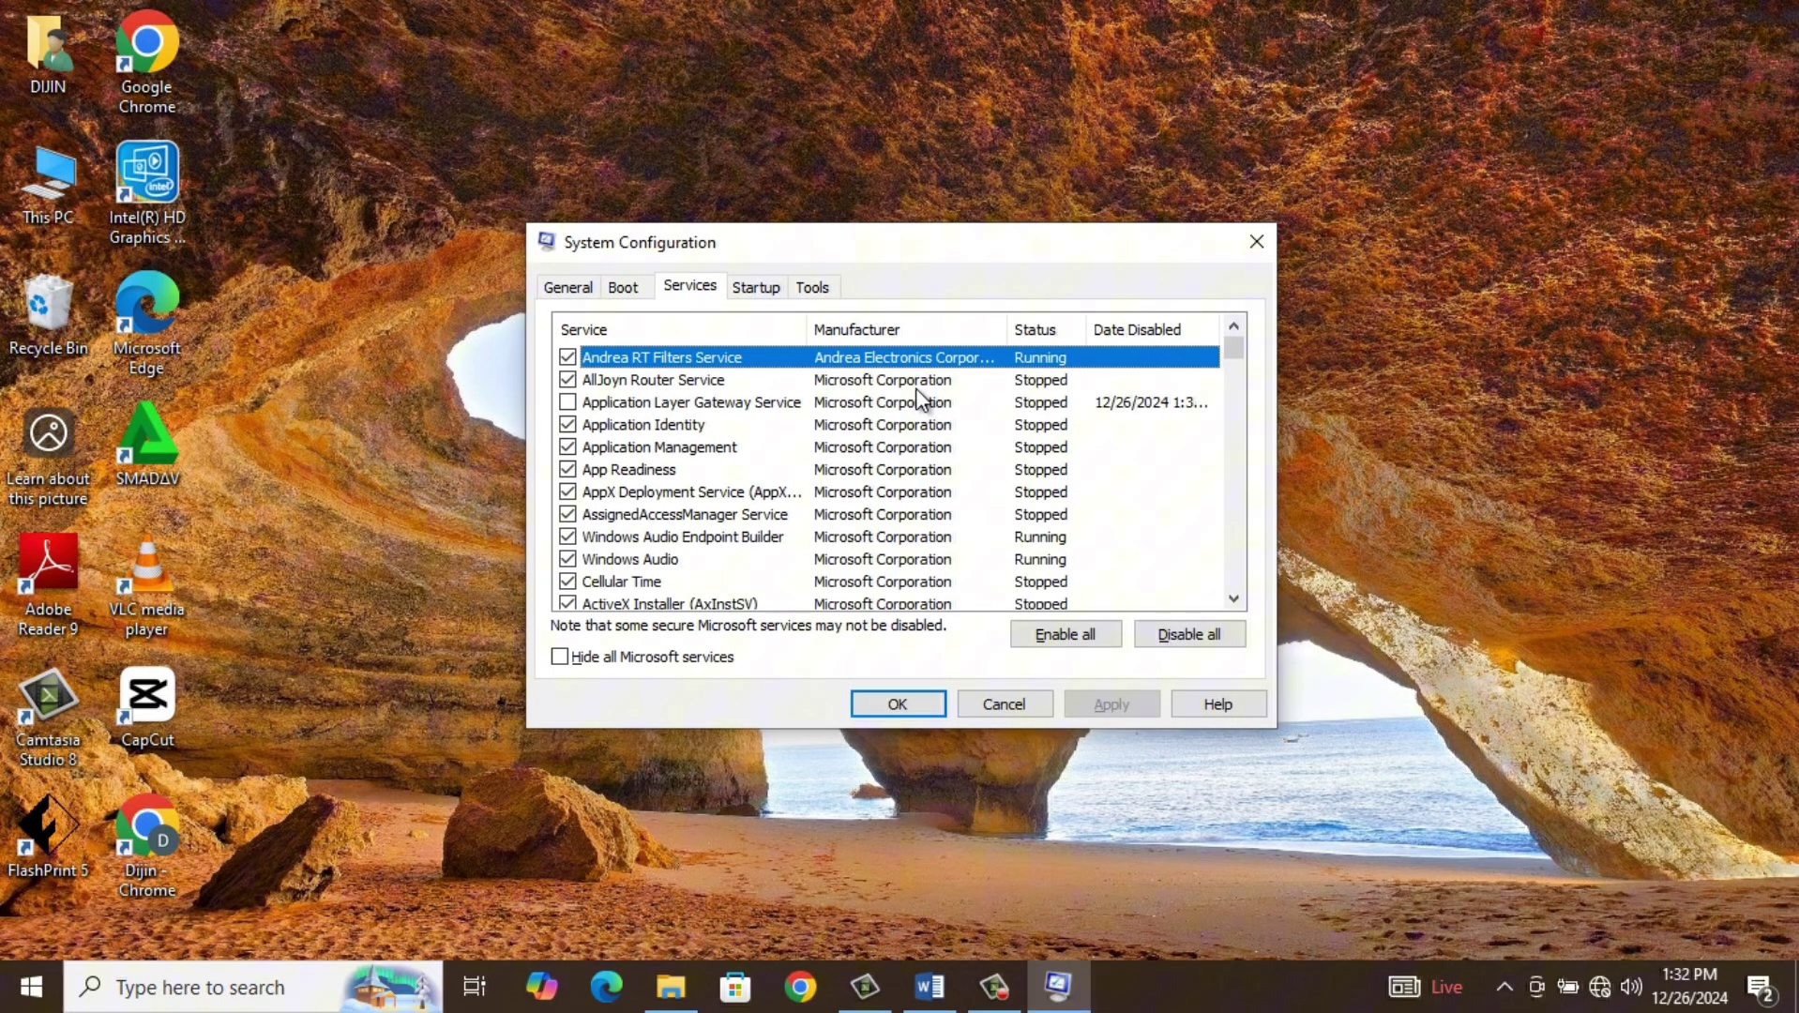
click(1107, 639)
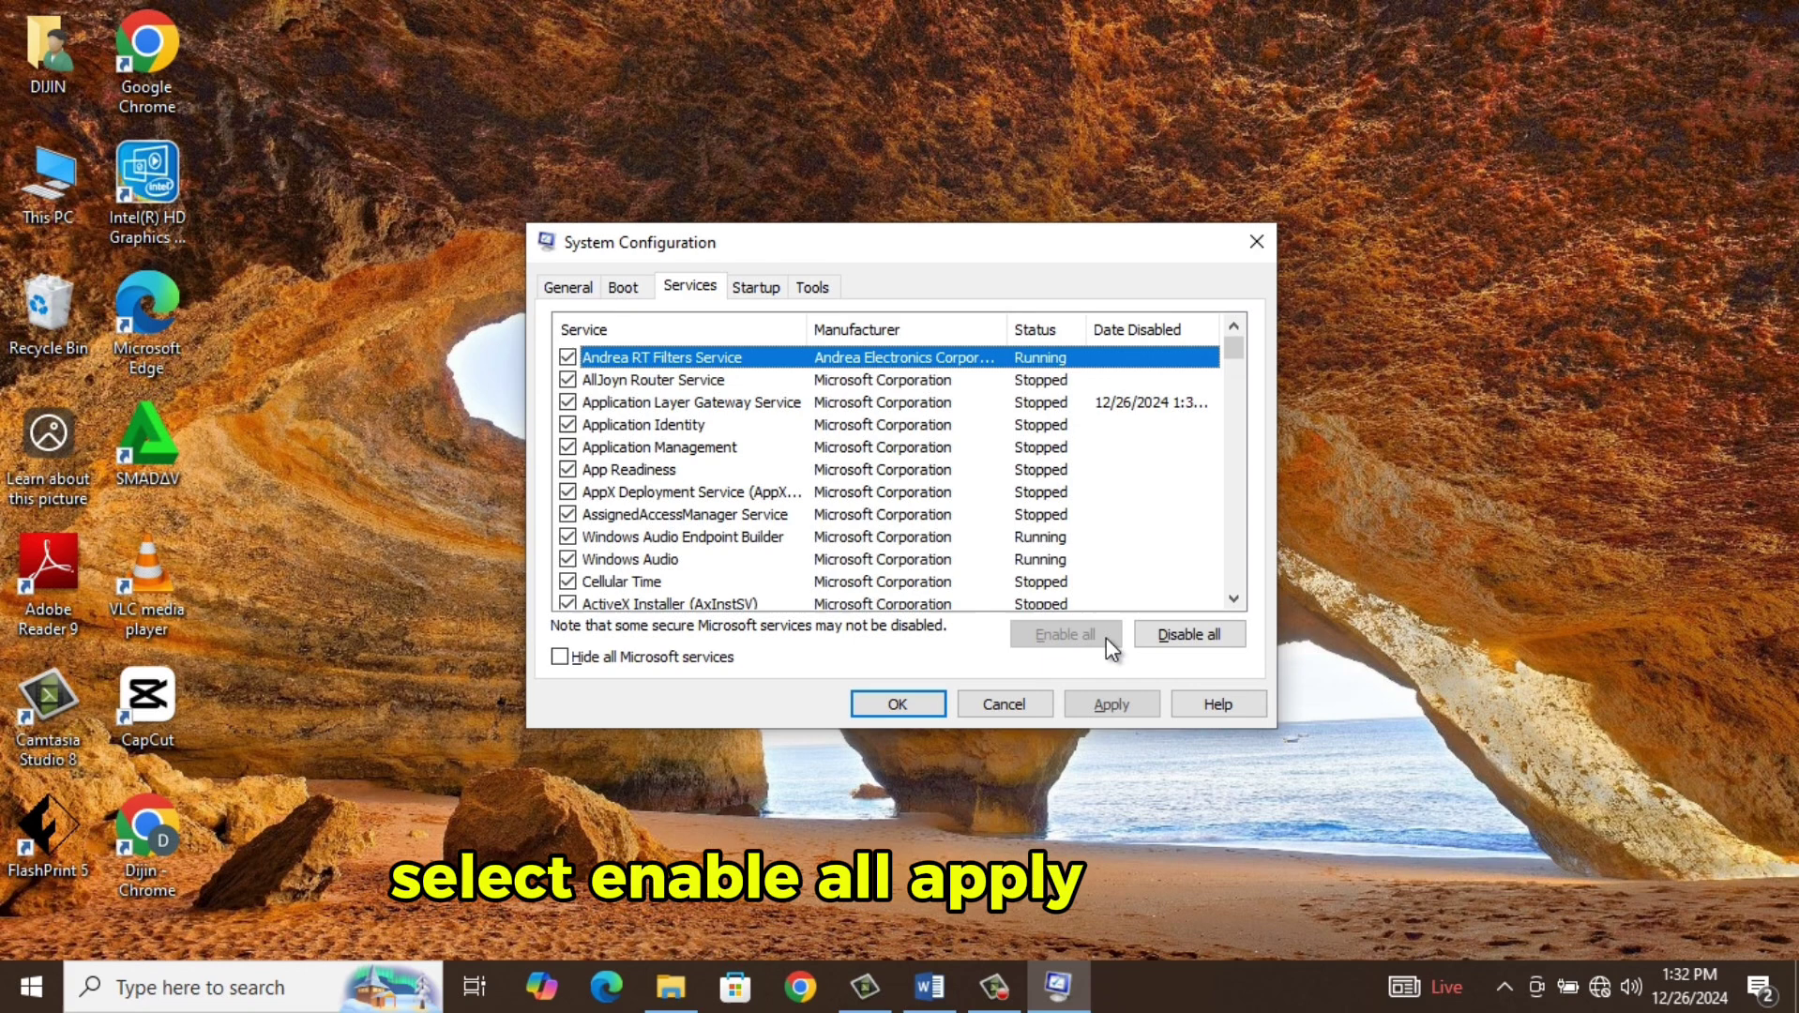
click(1131, 707)
click(902, 709)
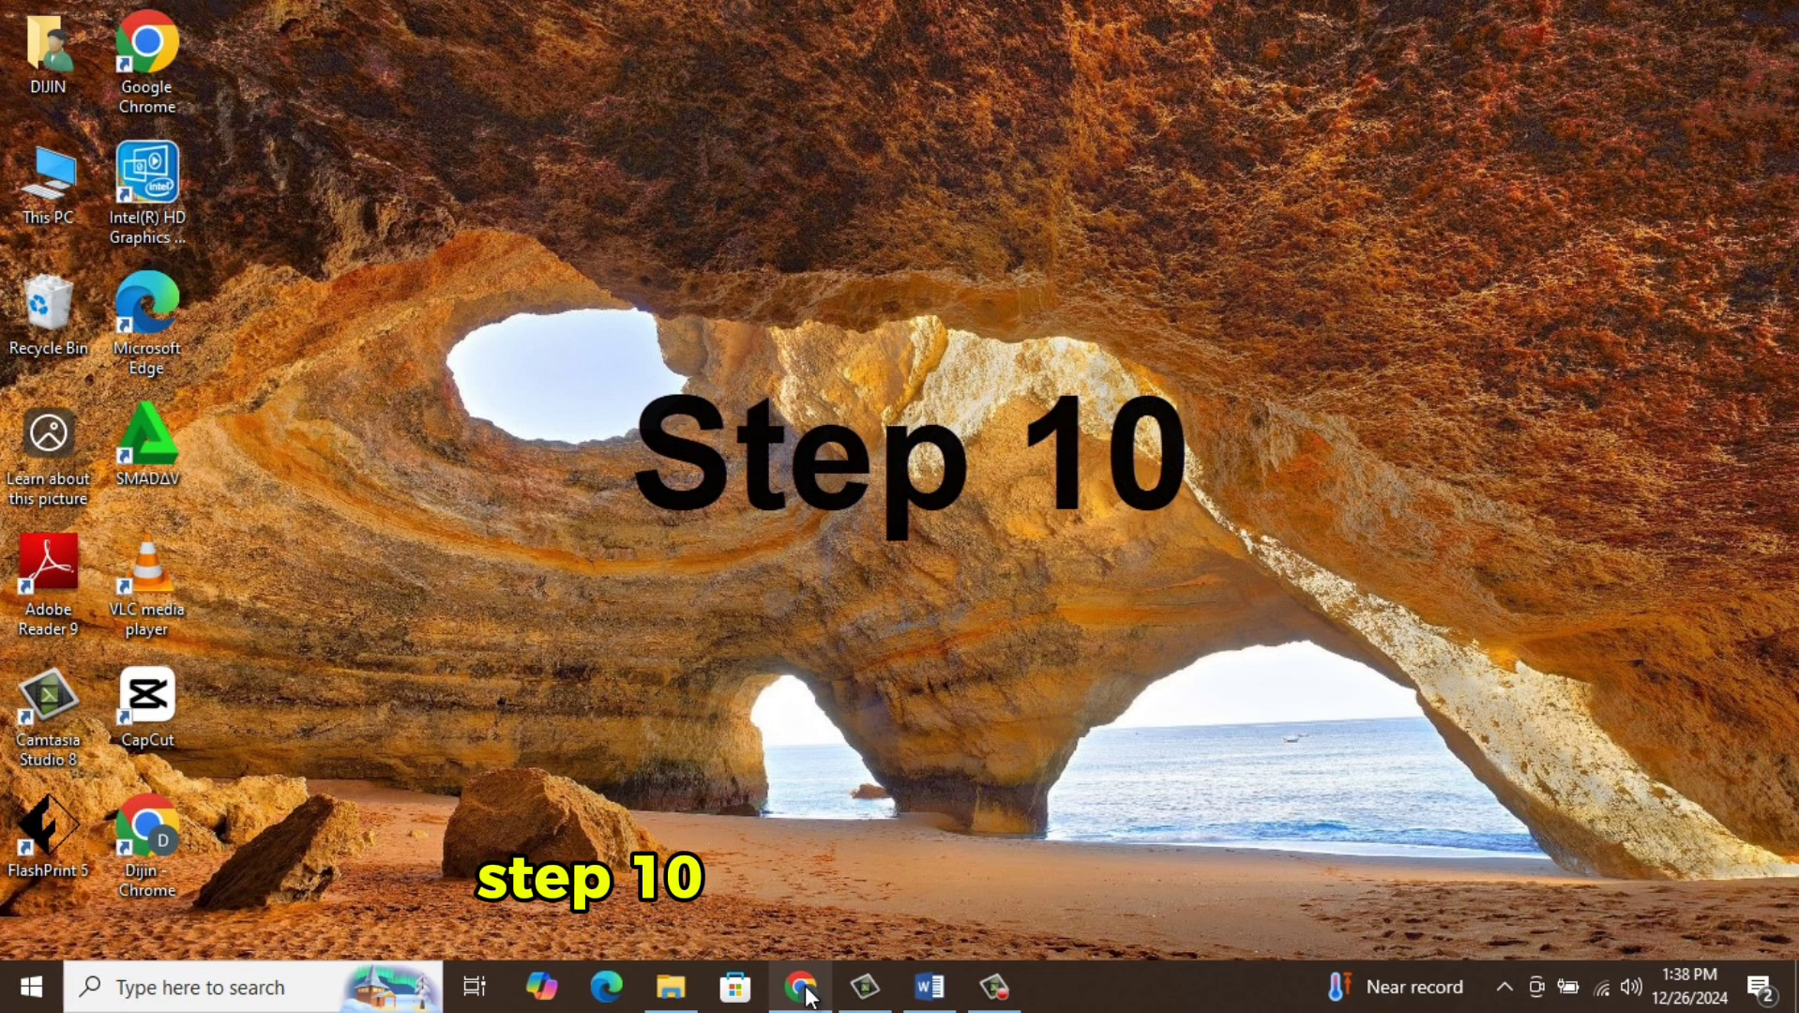
In maximized Chrome, search 'hp drivers' and open HP's Software and Driver Downloads page
click(826, 991)
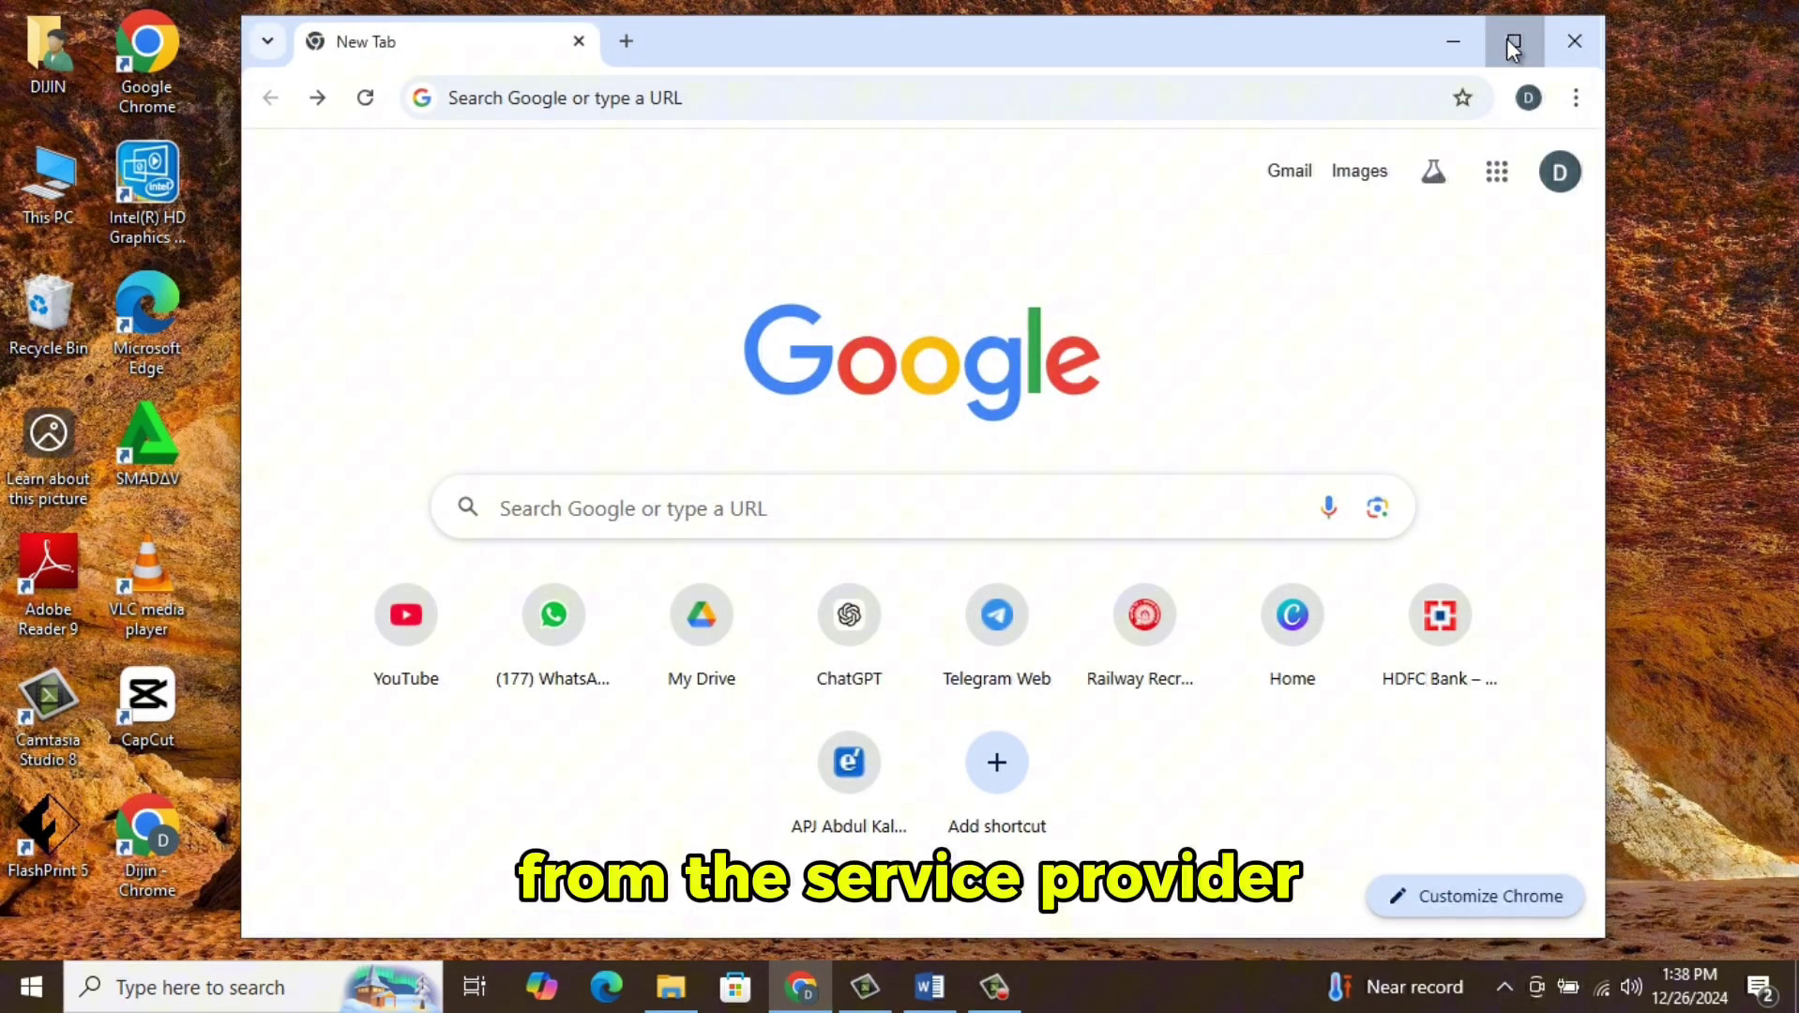
click(1509, 39)
click(383, 85)
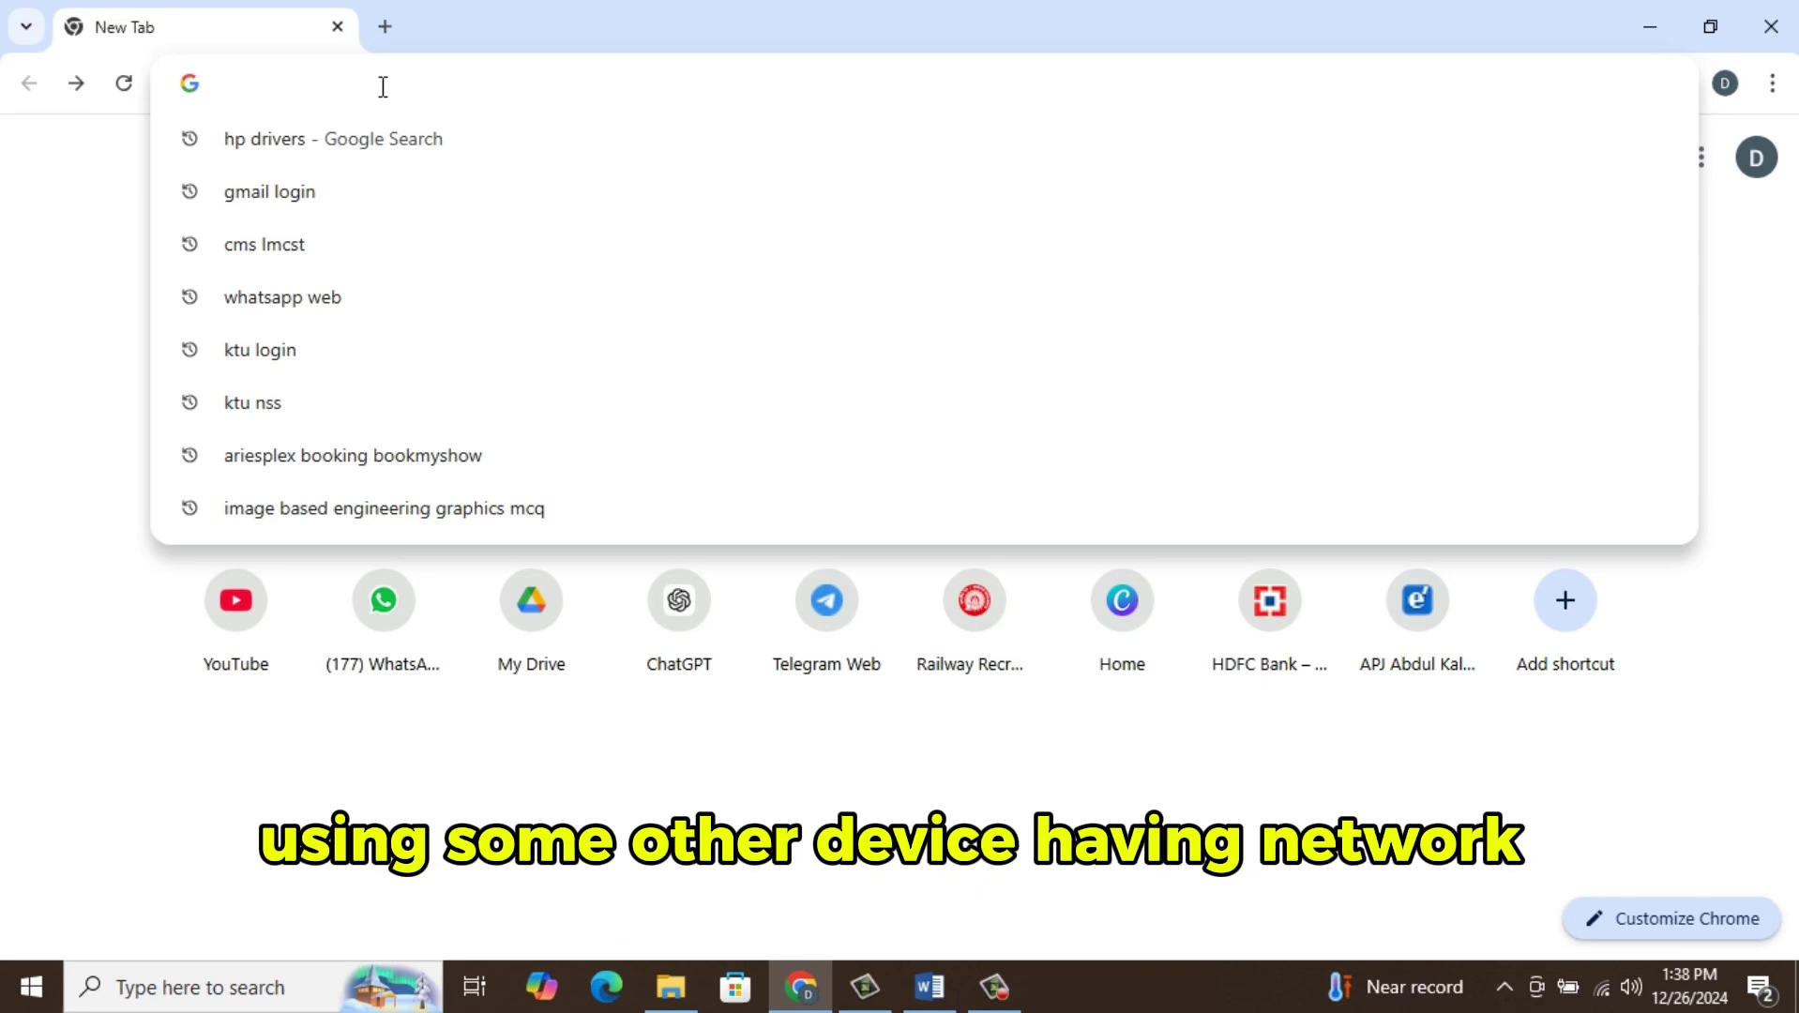
key(Down)
click(296, 146)
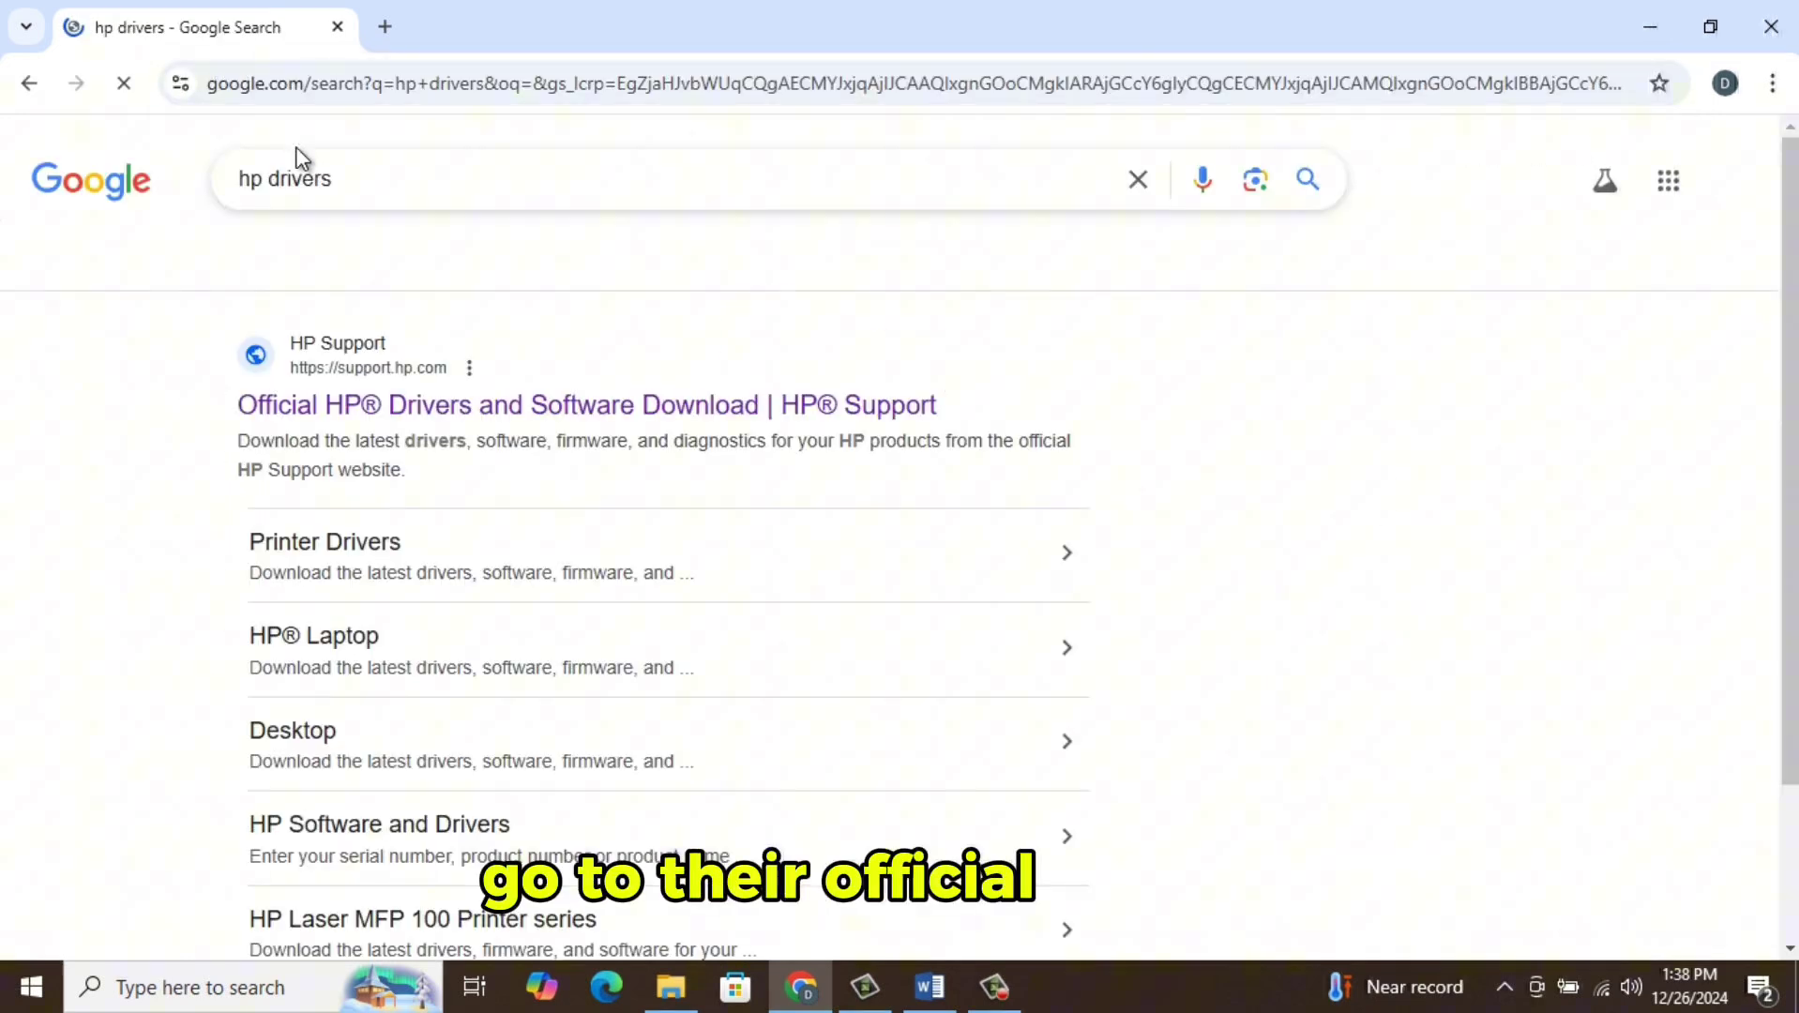
scroll(86, 677, down, 6)
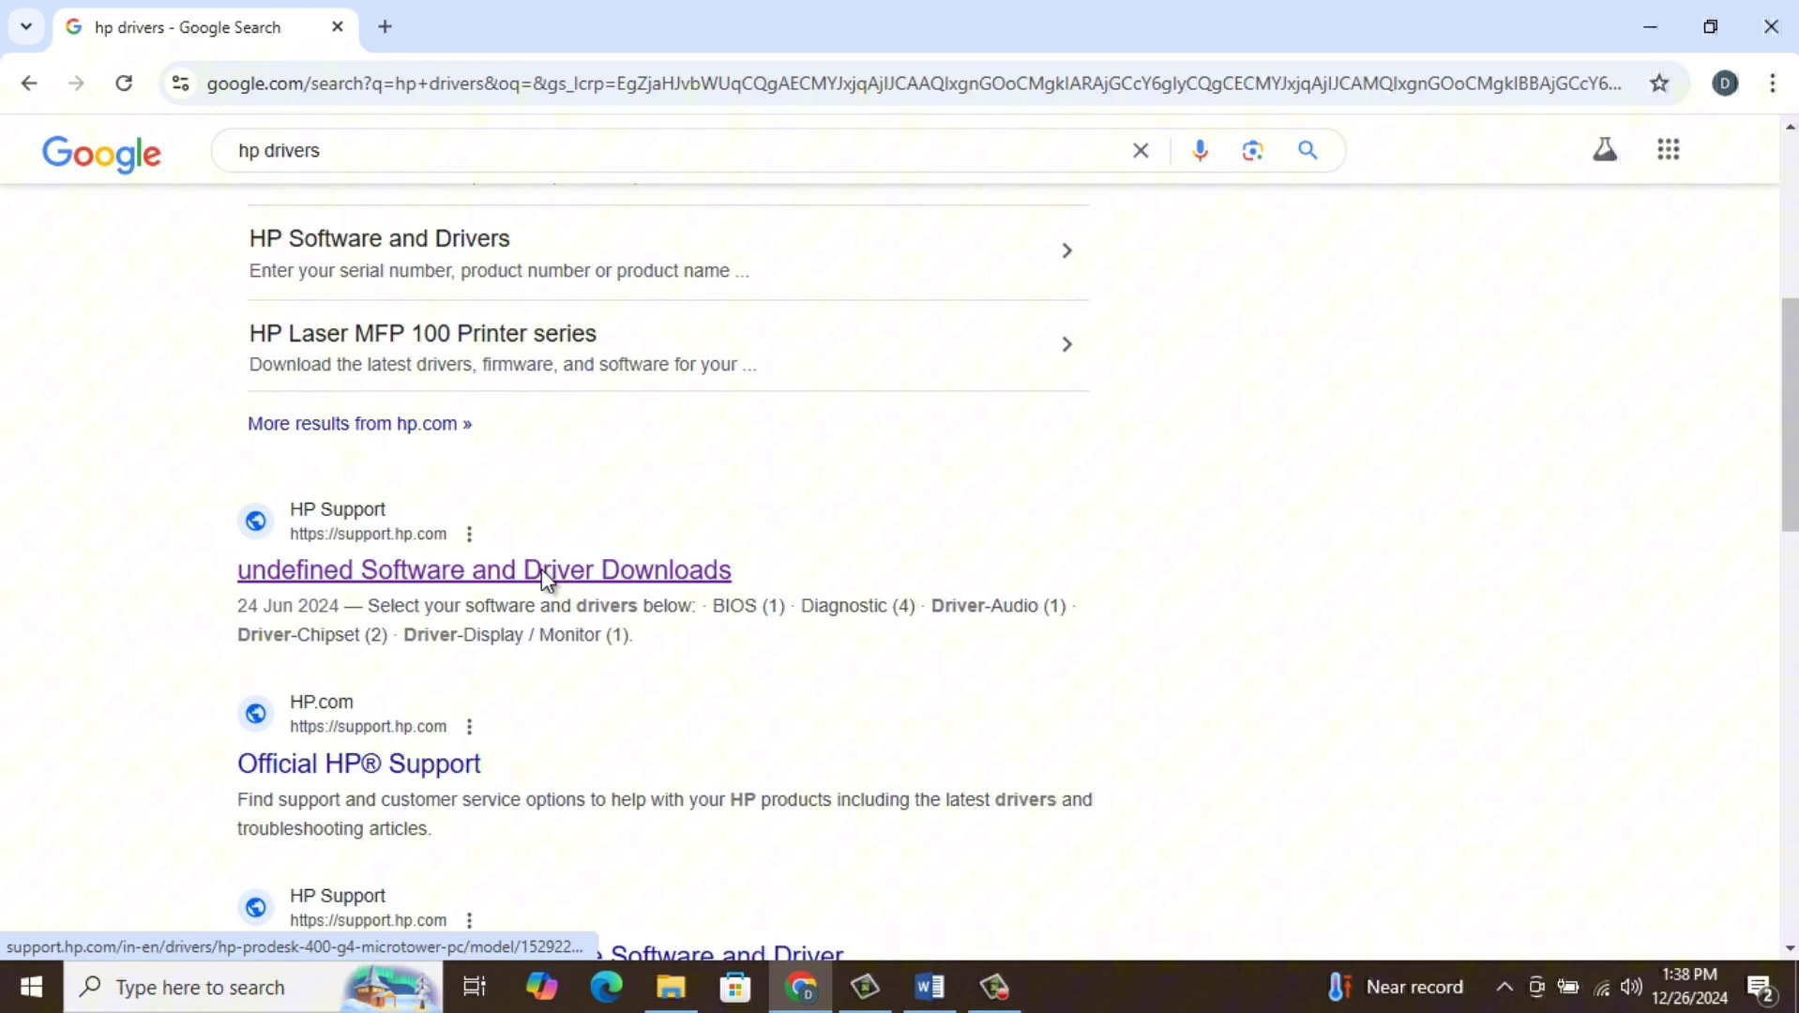
click(544, 574)
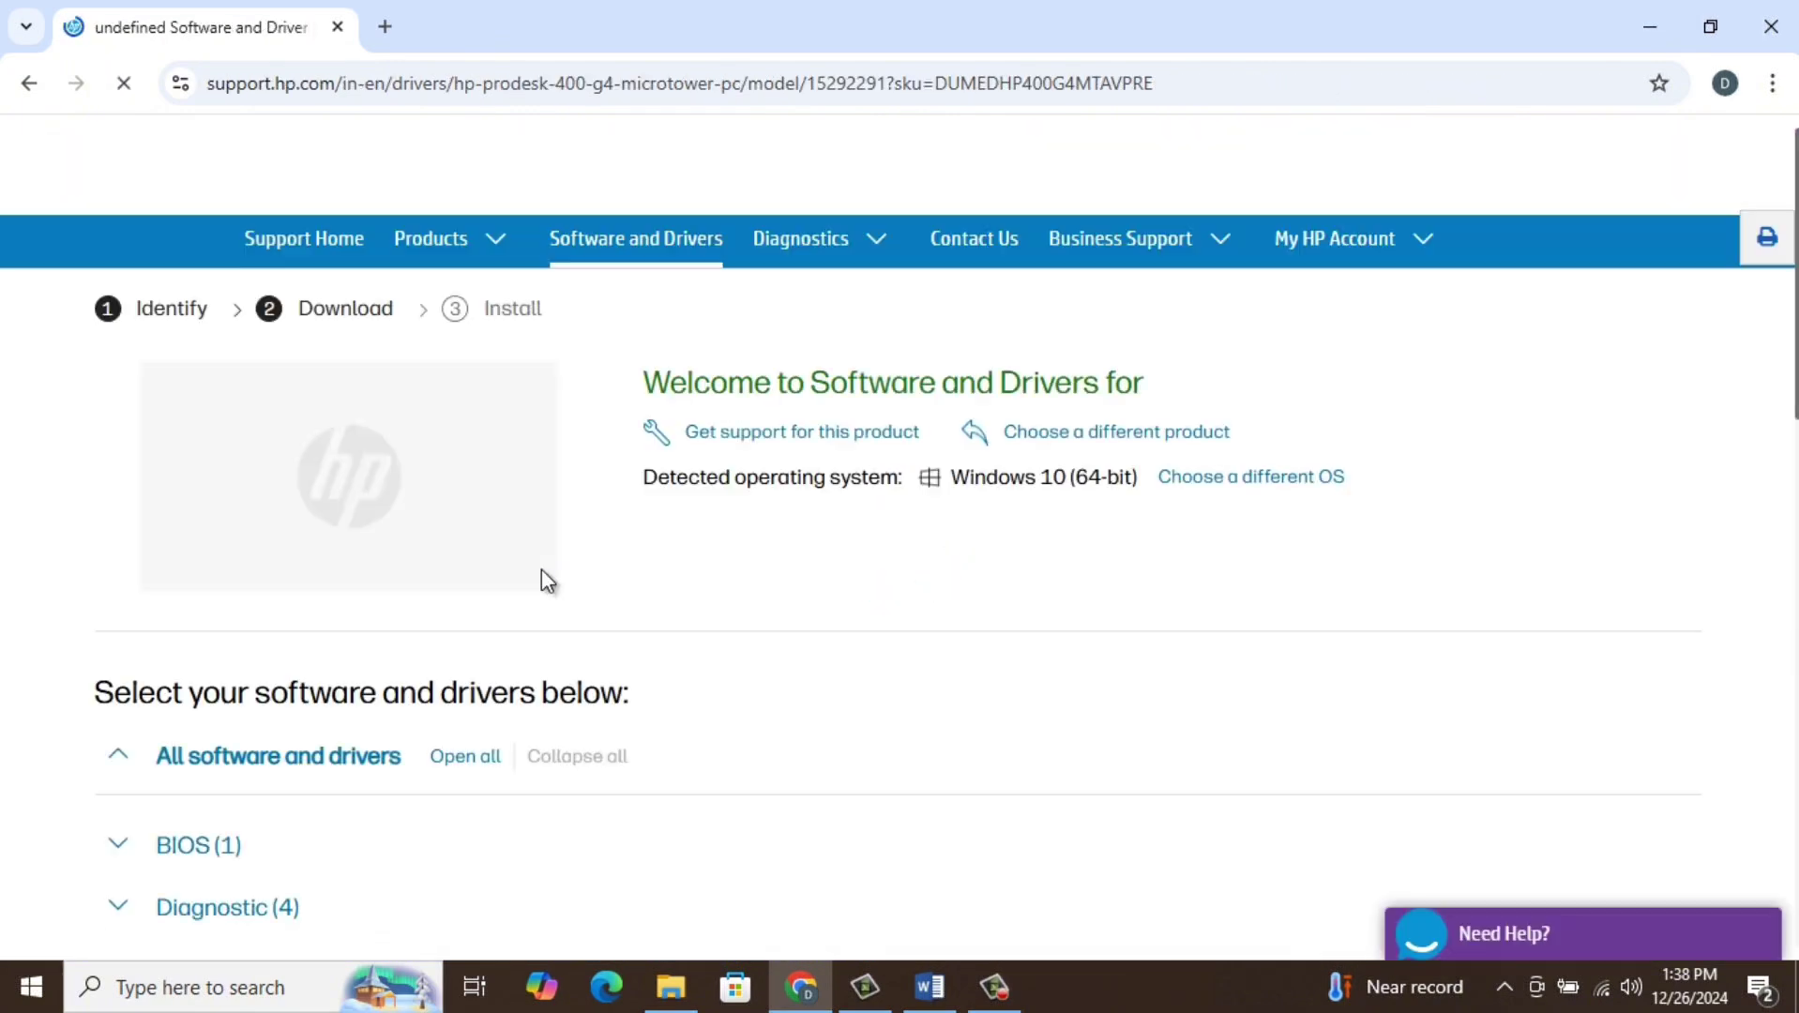
Expand the Driver-Network (12) section for the HP ProDesk 400 G4 Microtower
scroll(545, 576, down, 10)
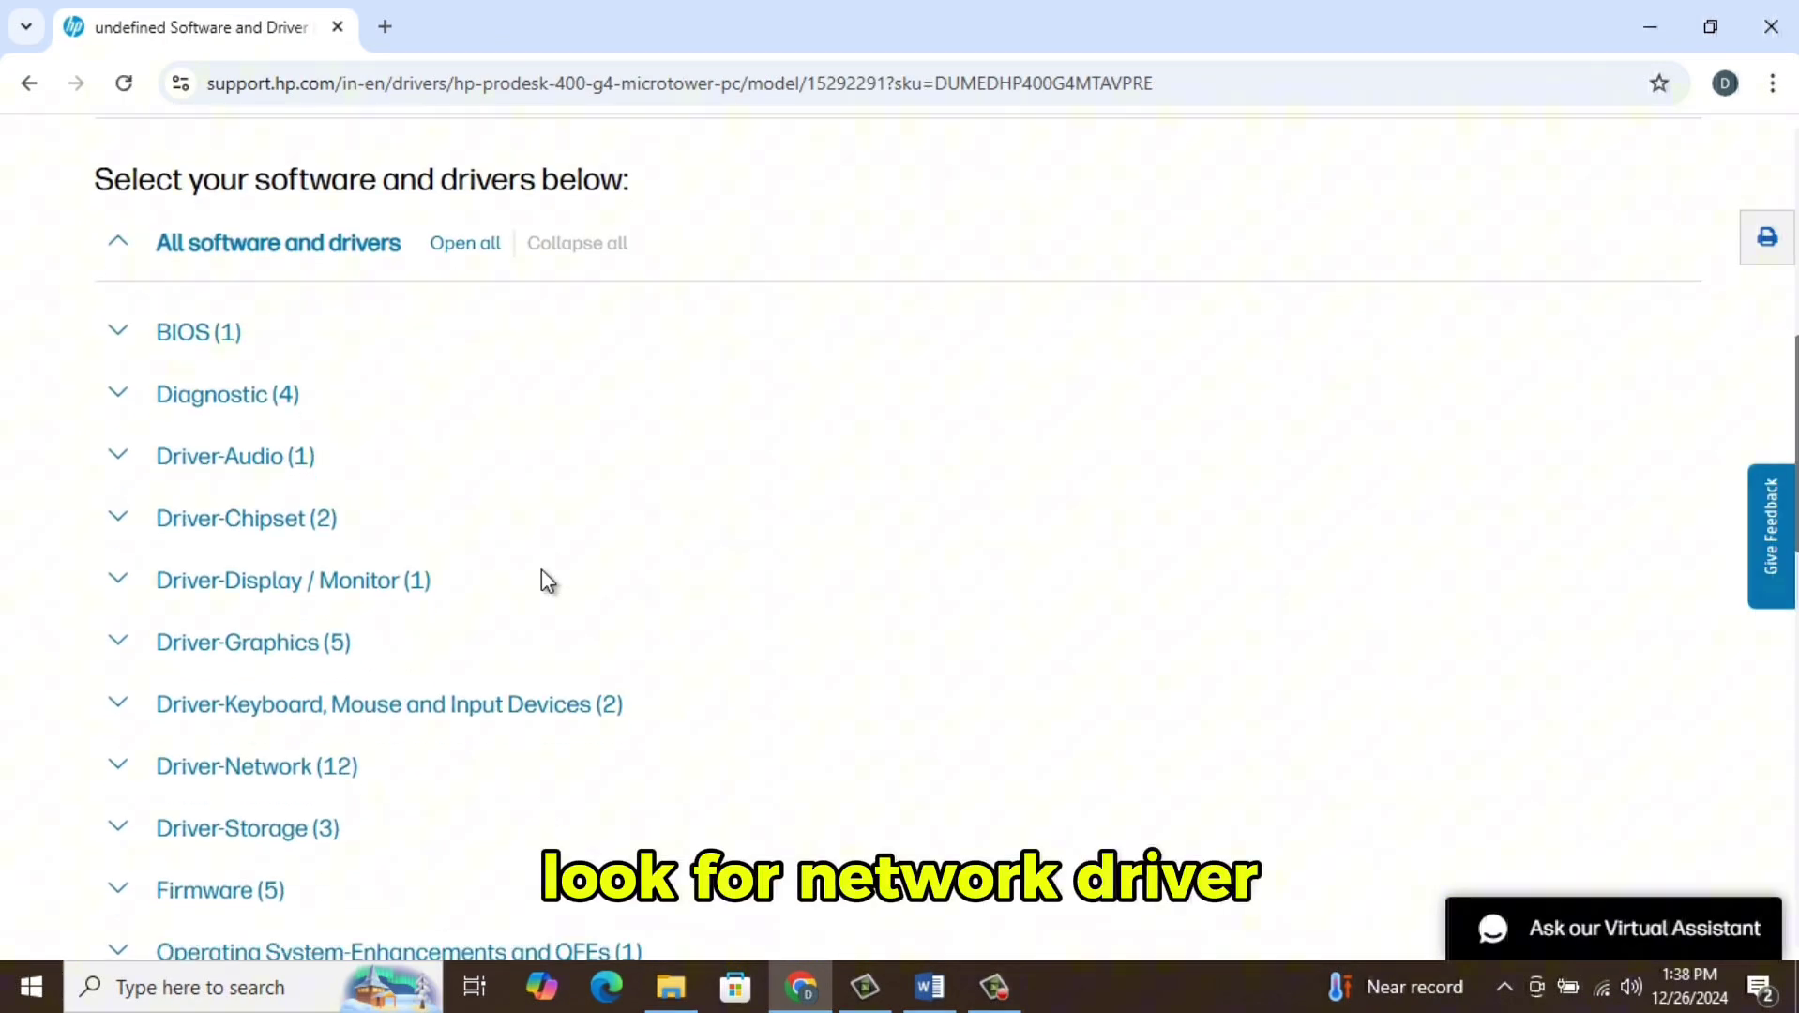
scroll(544, 579, down, 1)
click(131, 568)
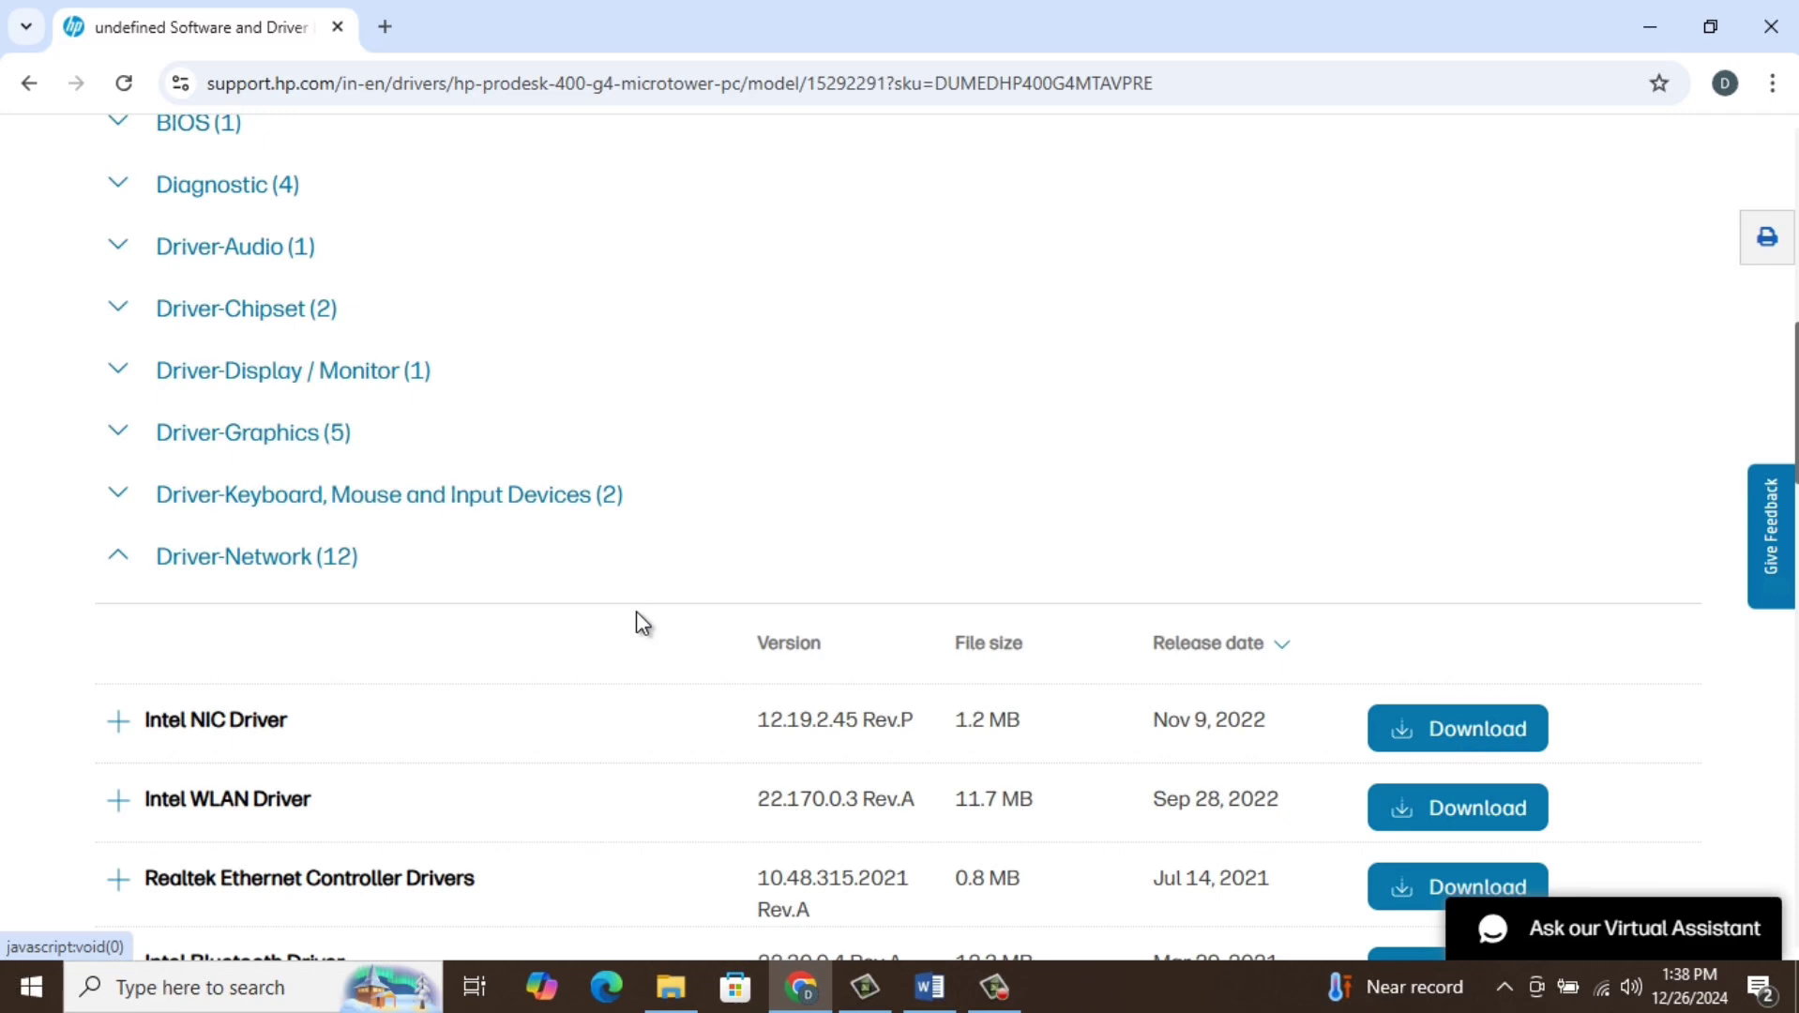
scroll(635, 619, down, 4)
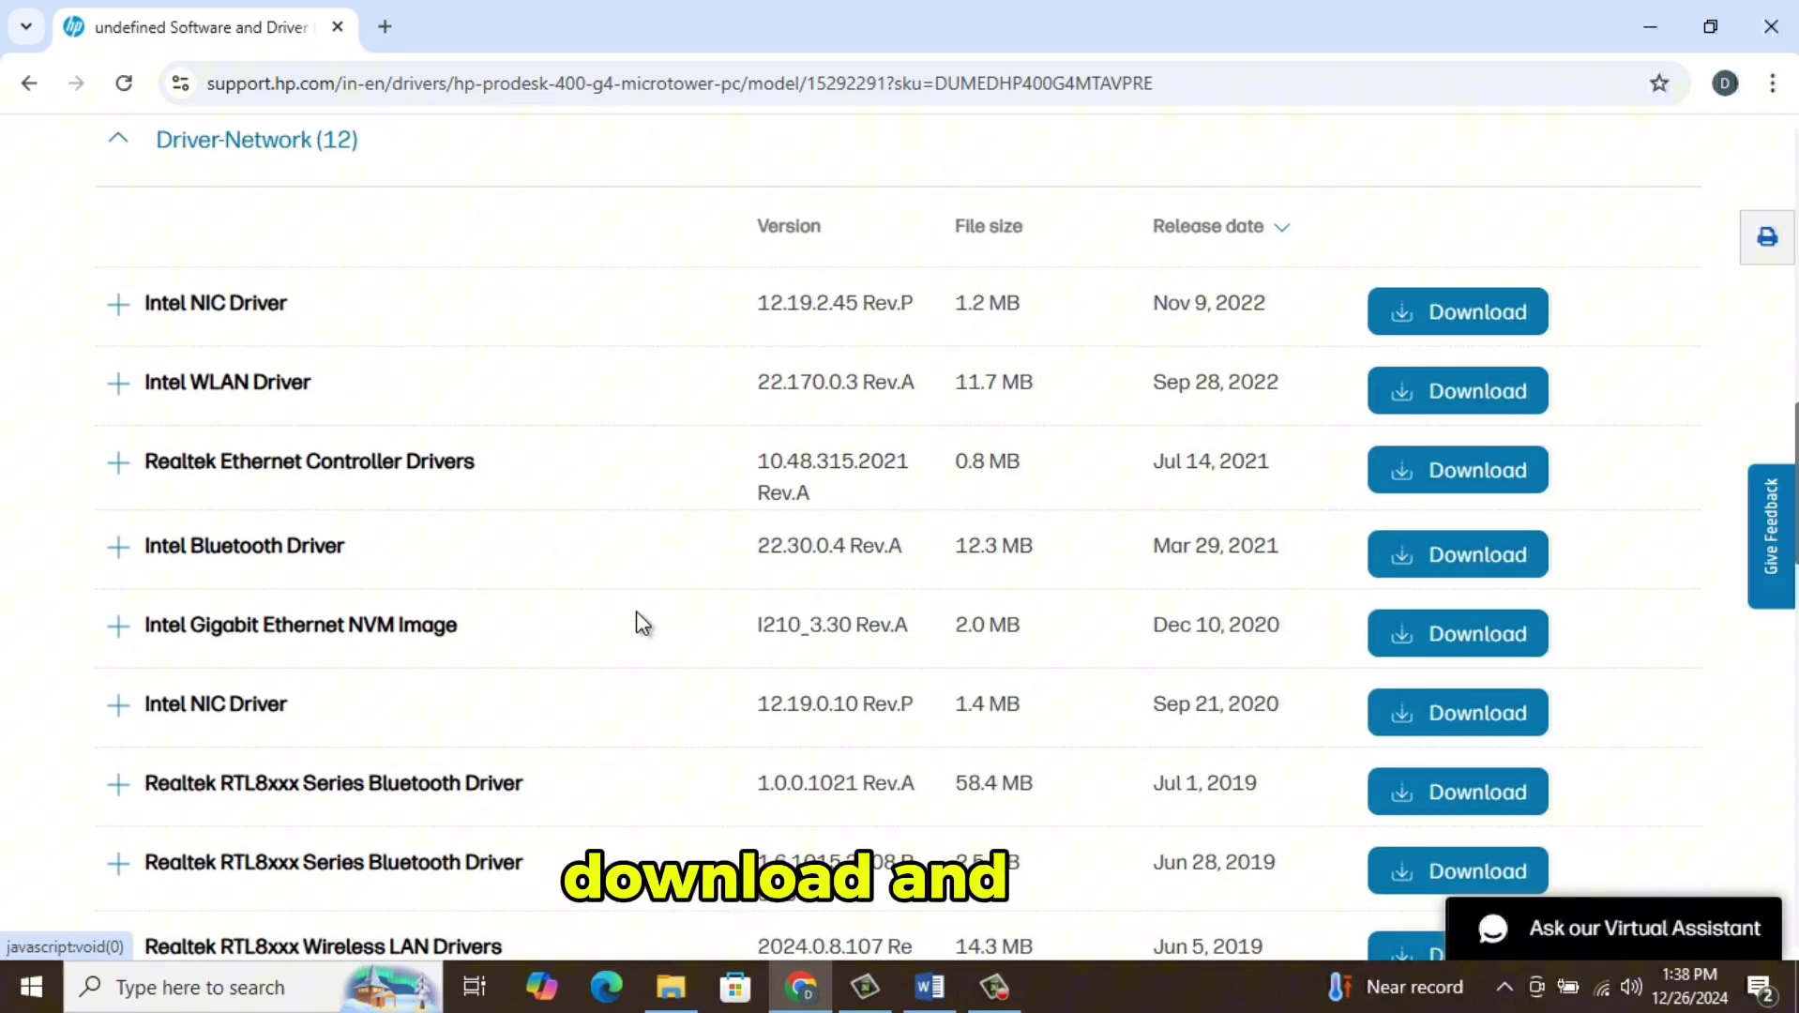
scroll(635, 621, down, 1)
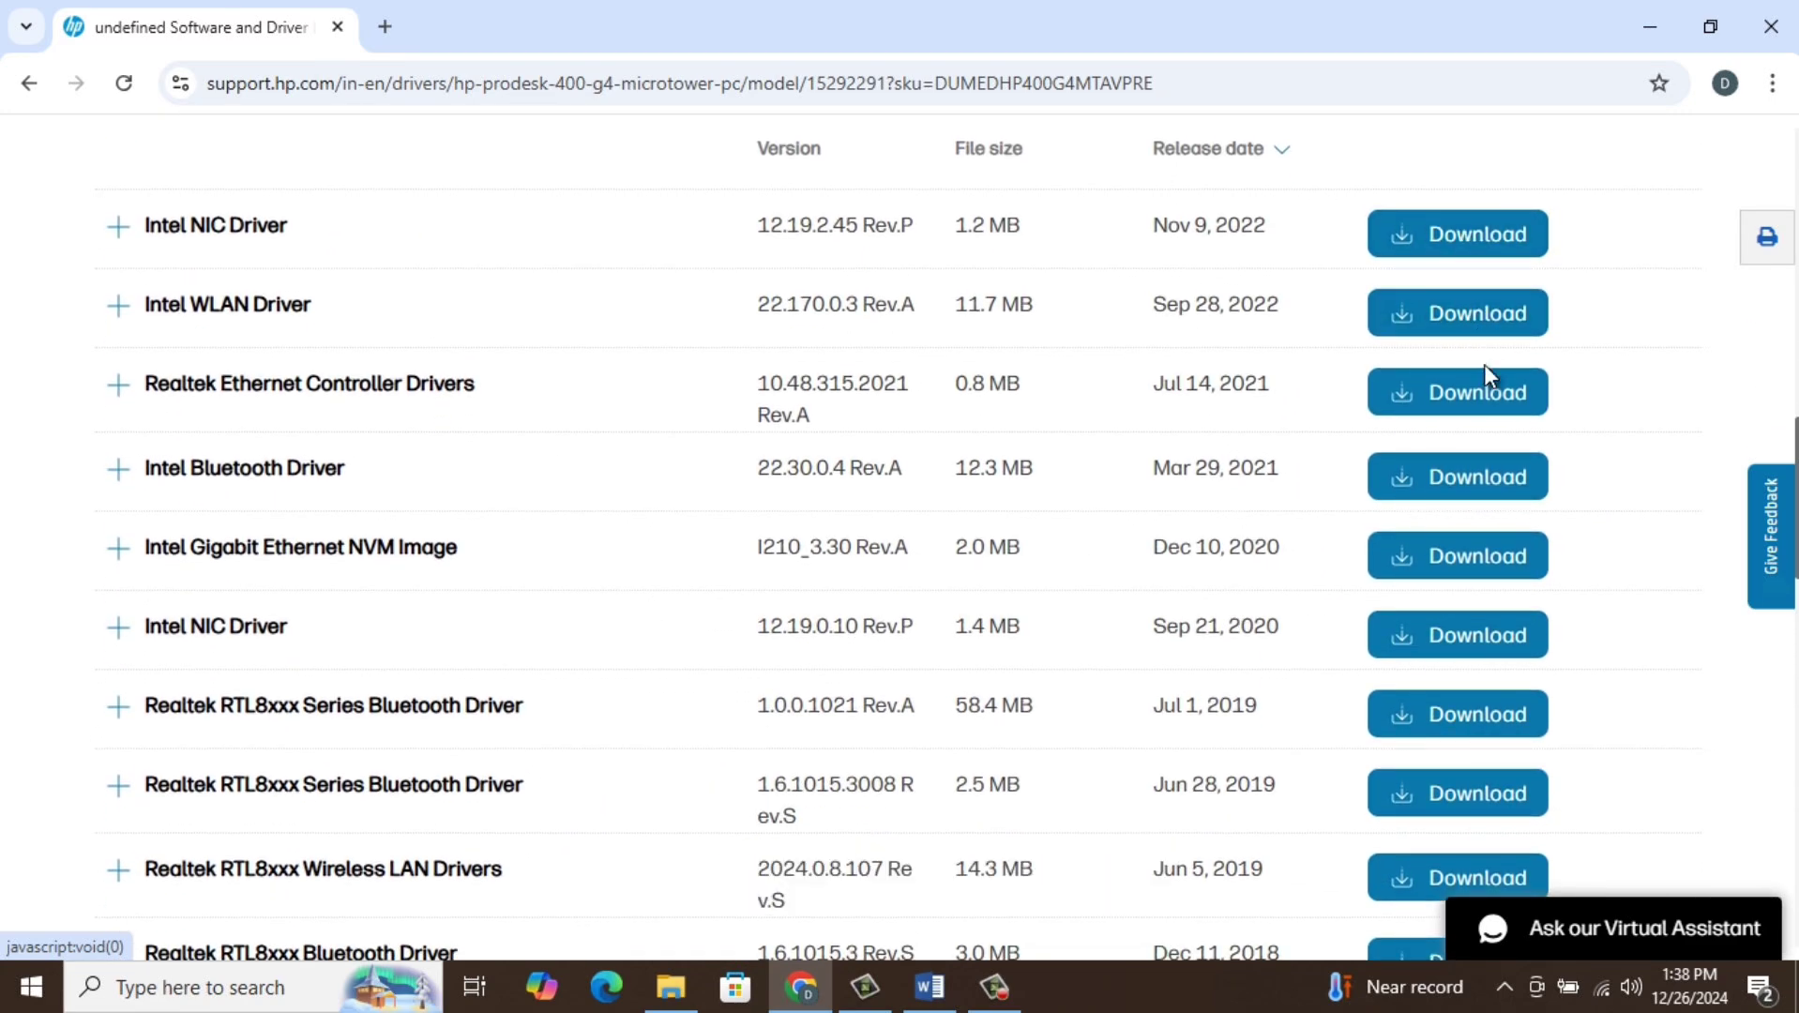